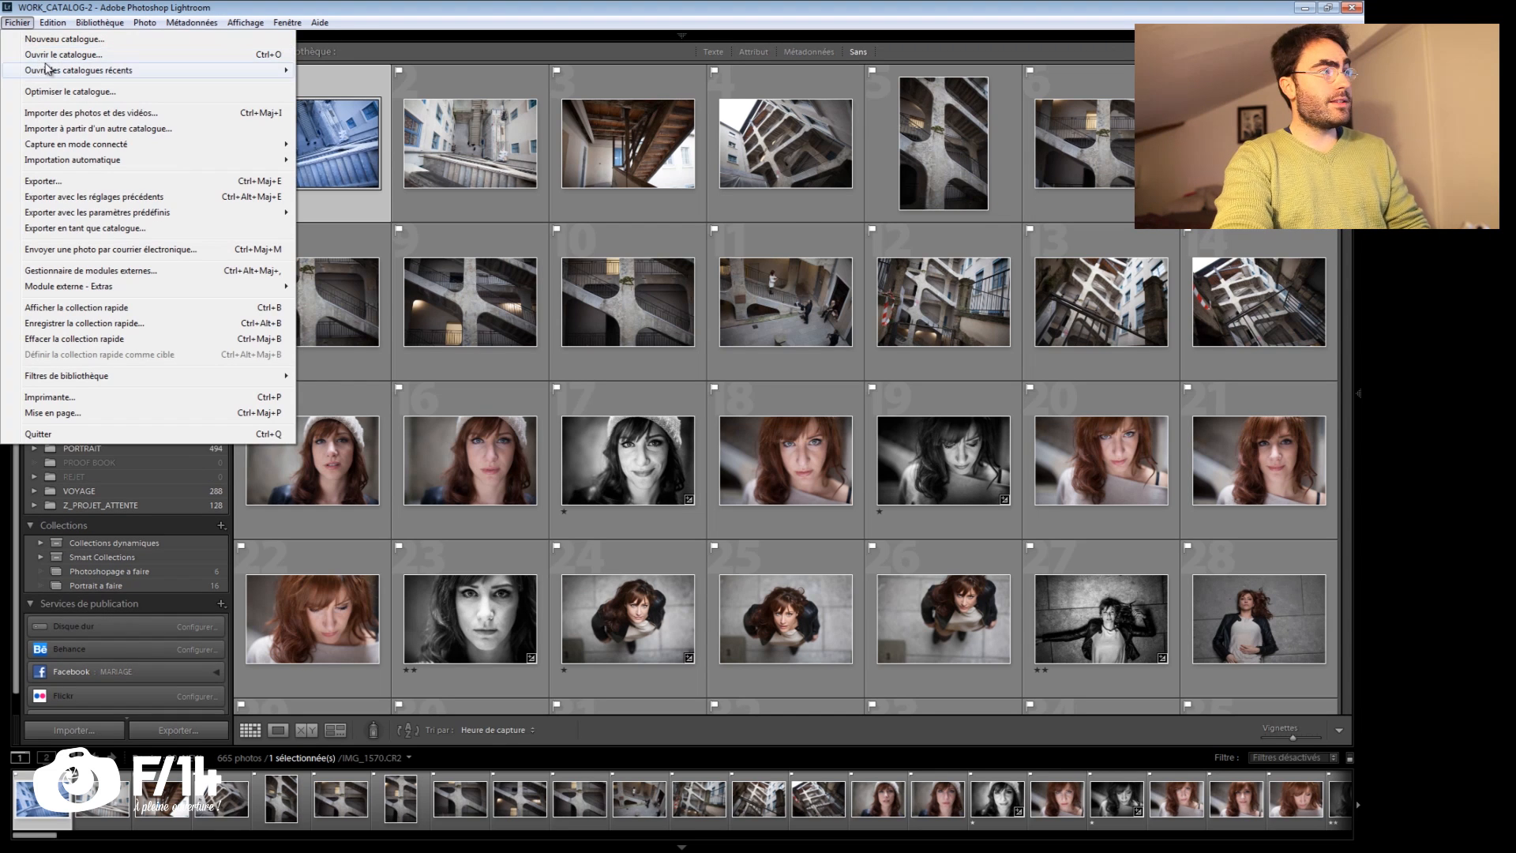
- View the list of recently opened catalogues and leave it without switching catalogue
mouse_move(52, 74)
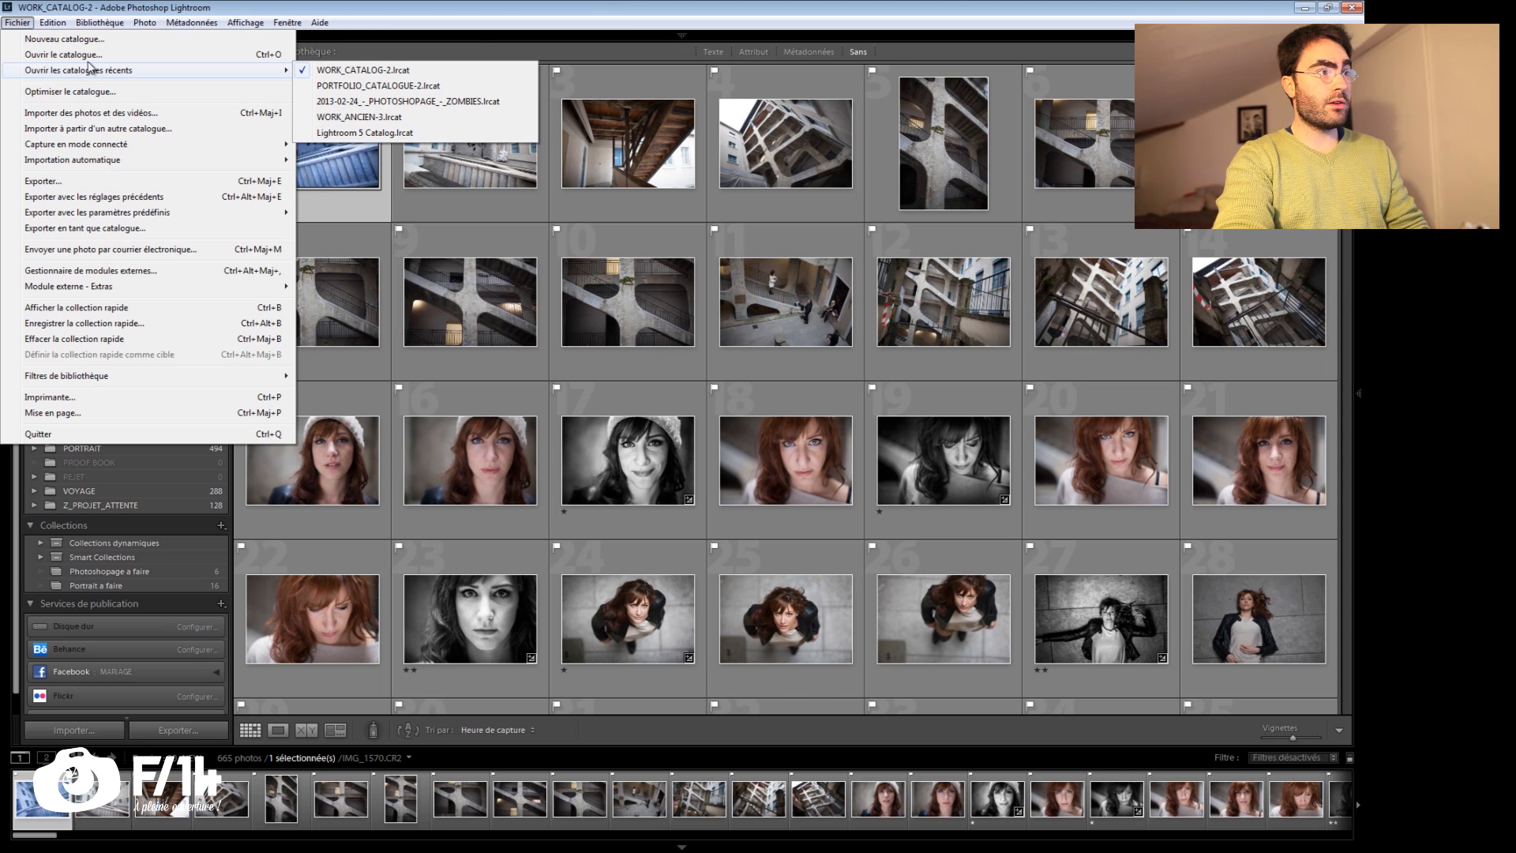
left_click(620, 6)
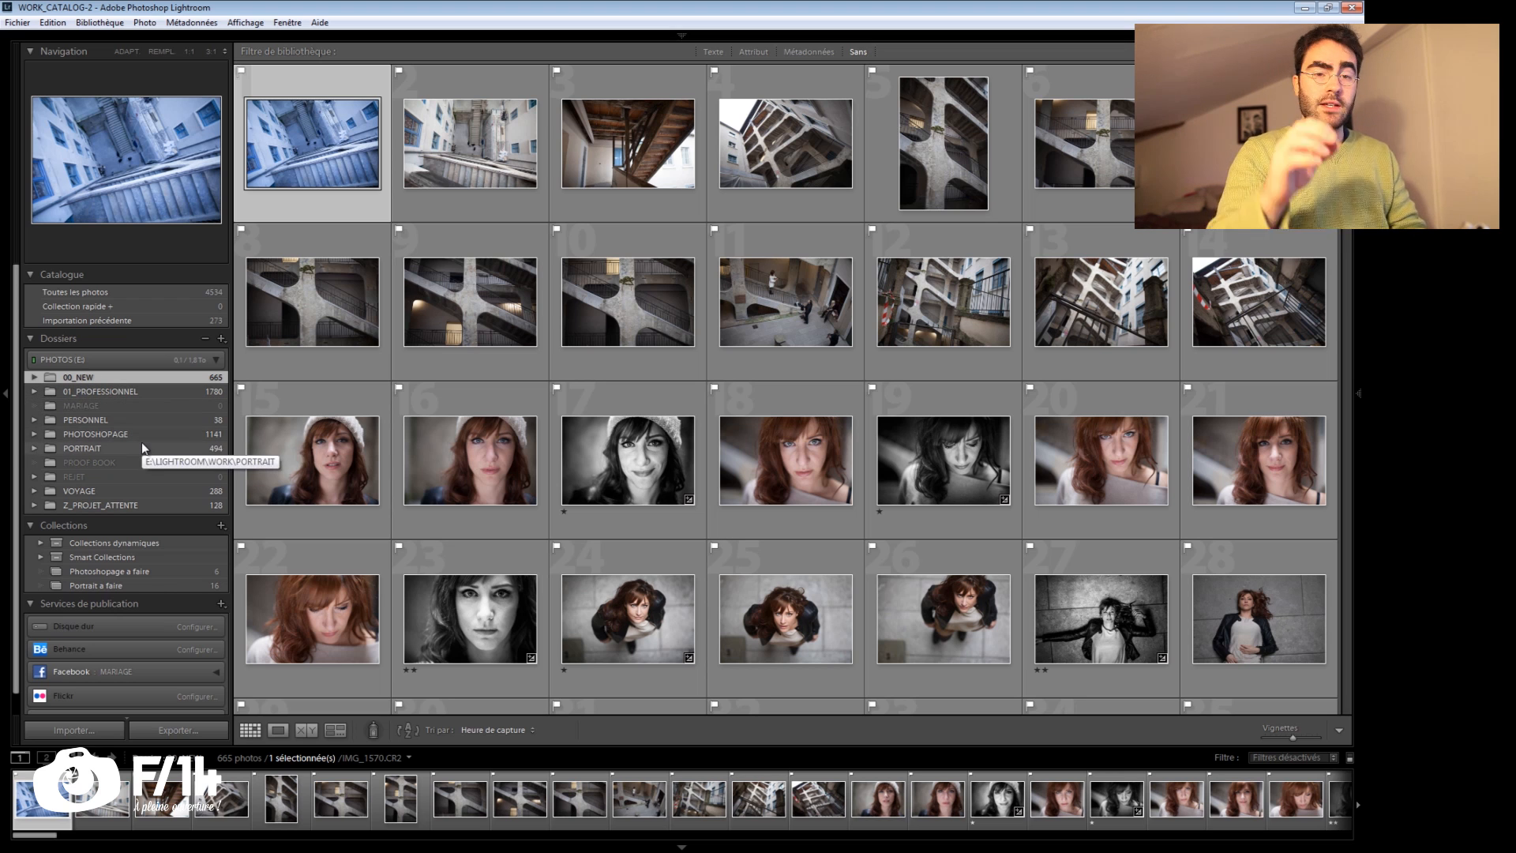
- Reveal the 01_PROFESSIONNEL folder in Windows Explorer, then return to the Lightroom library
right_click(112, 392)
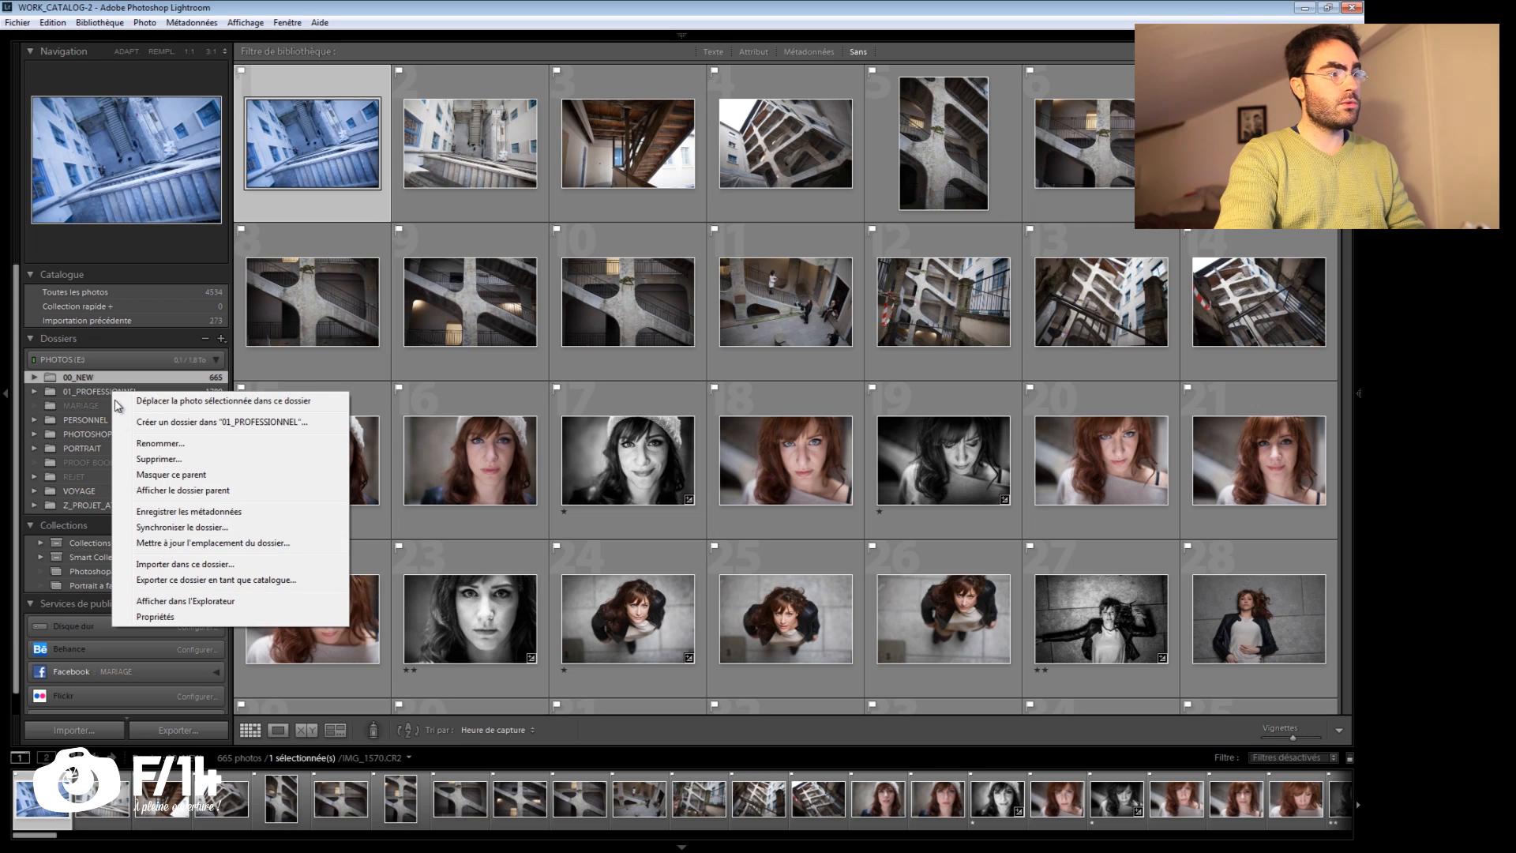
left_click(181, 600)
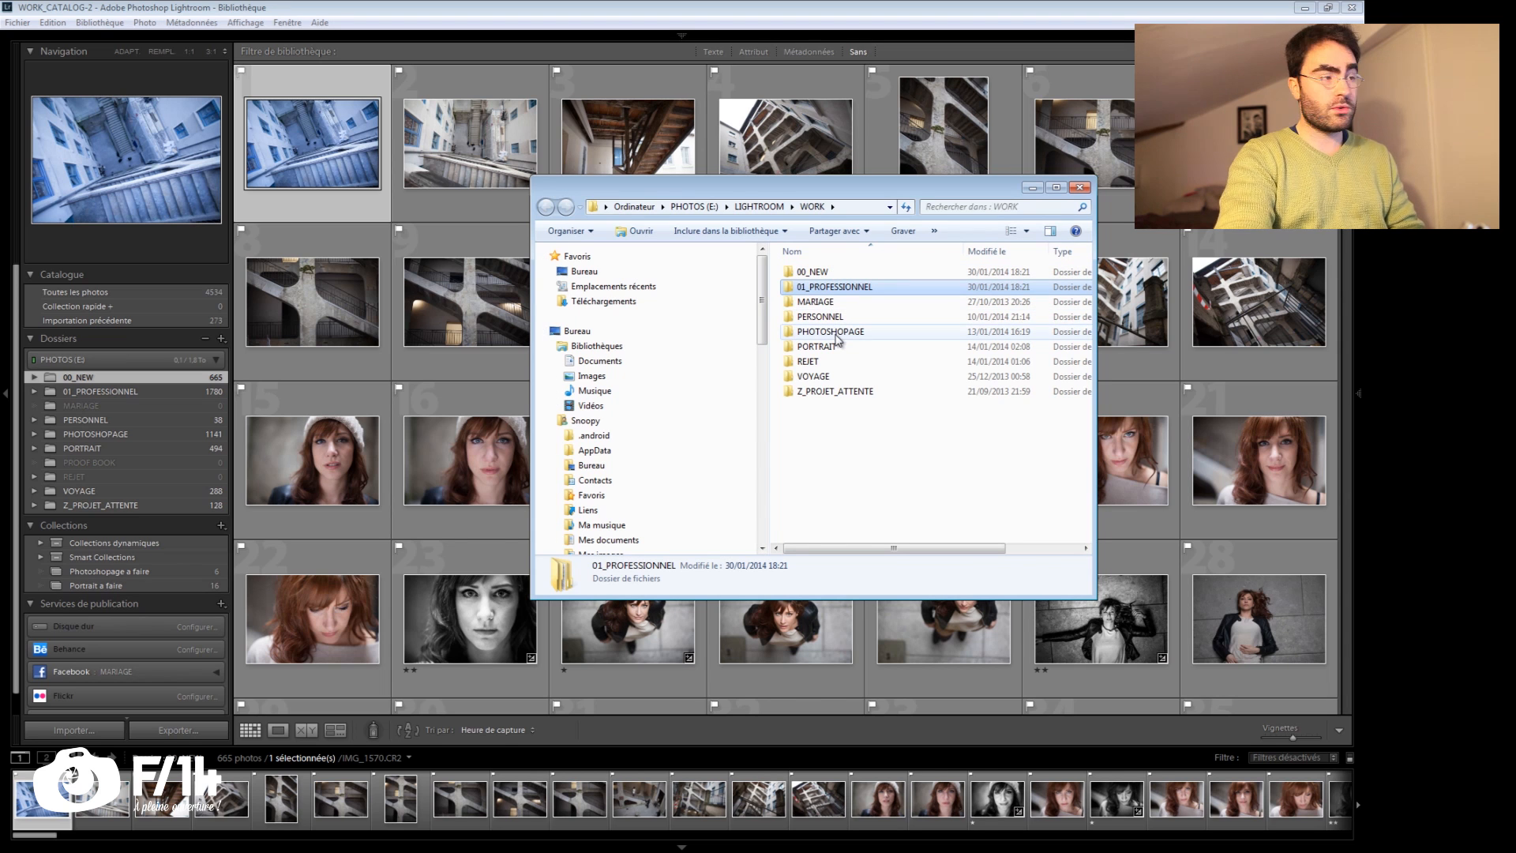
left_click(146, 462)
- Show the parent folders above 00_NEW one level at a time, through WORK and LIGHTROOM up to E:
right_click(94, 377)
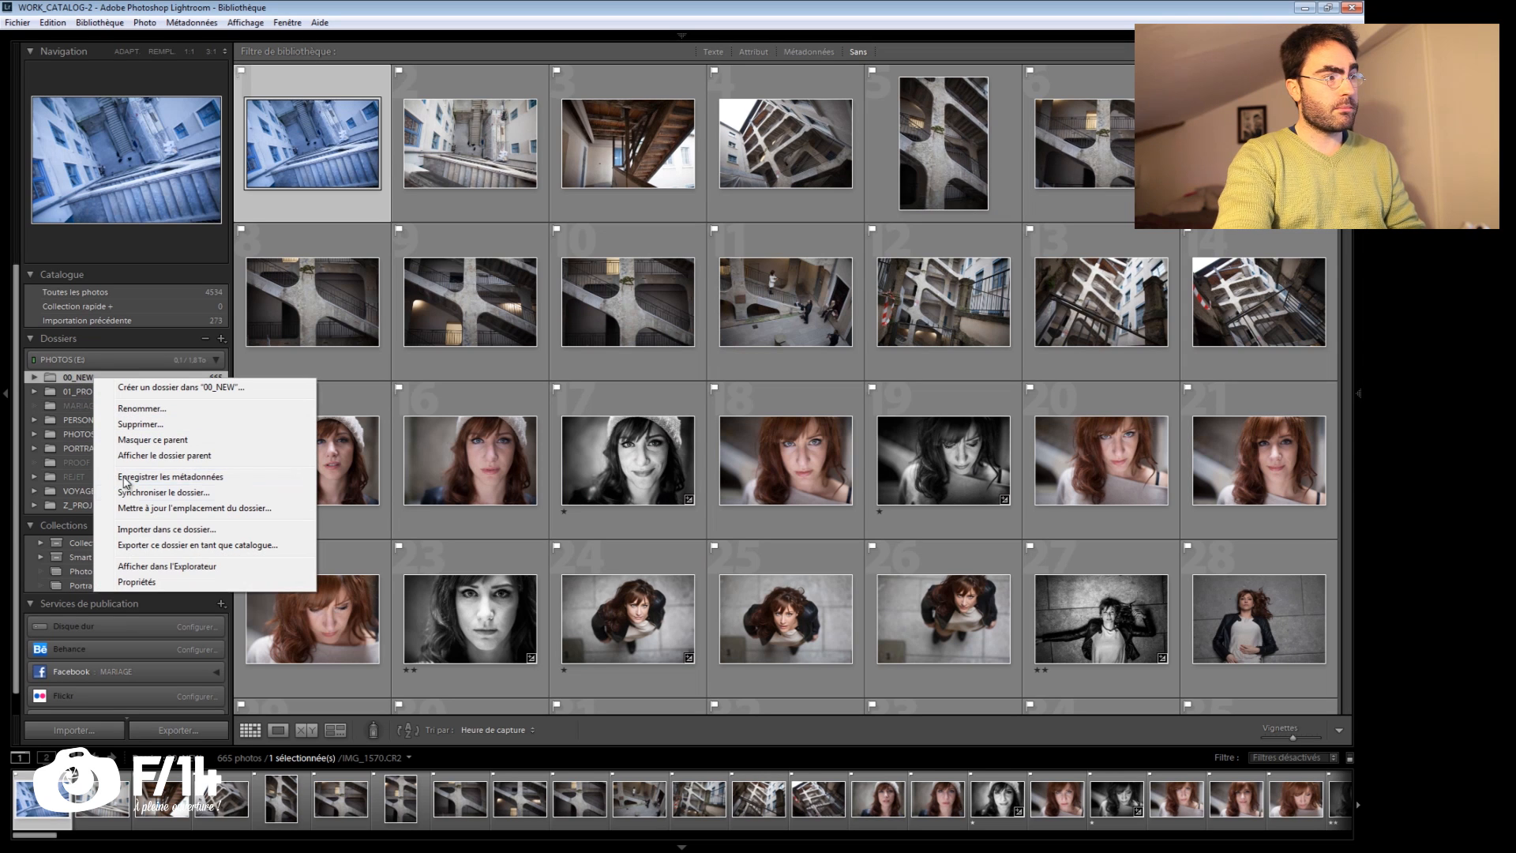
left_click(142, 458)
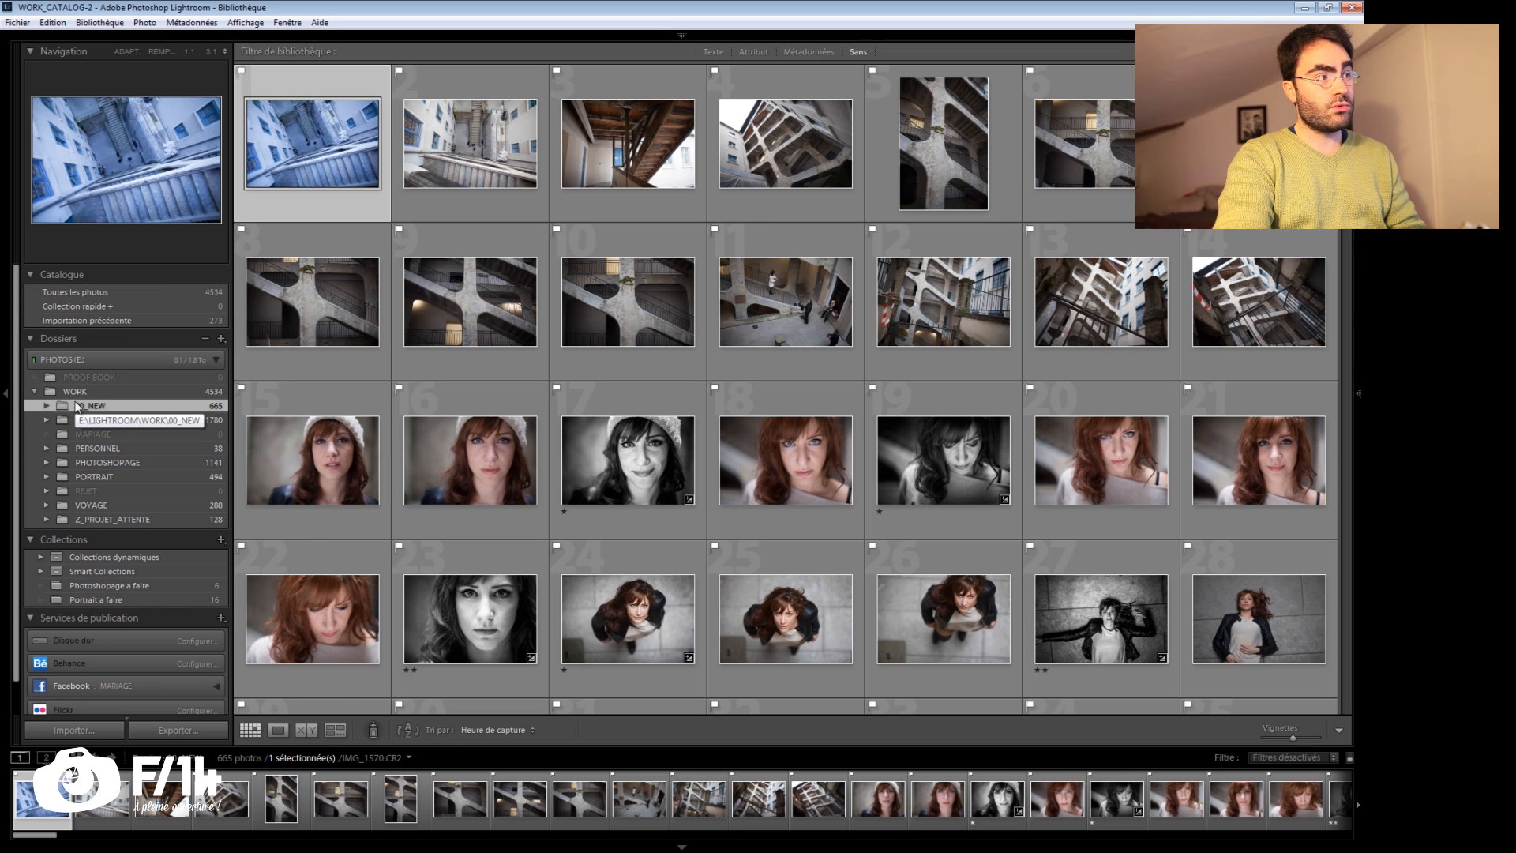
right_click(79, 407)
left_click(134, 493)
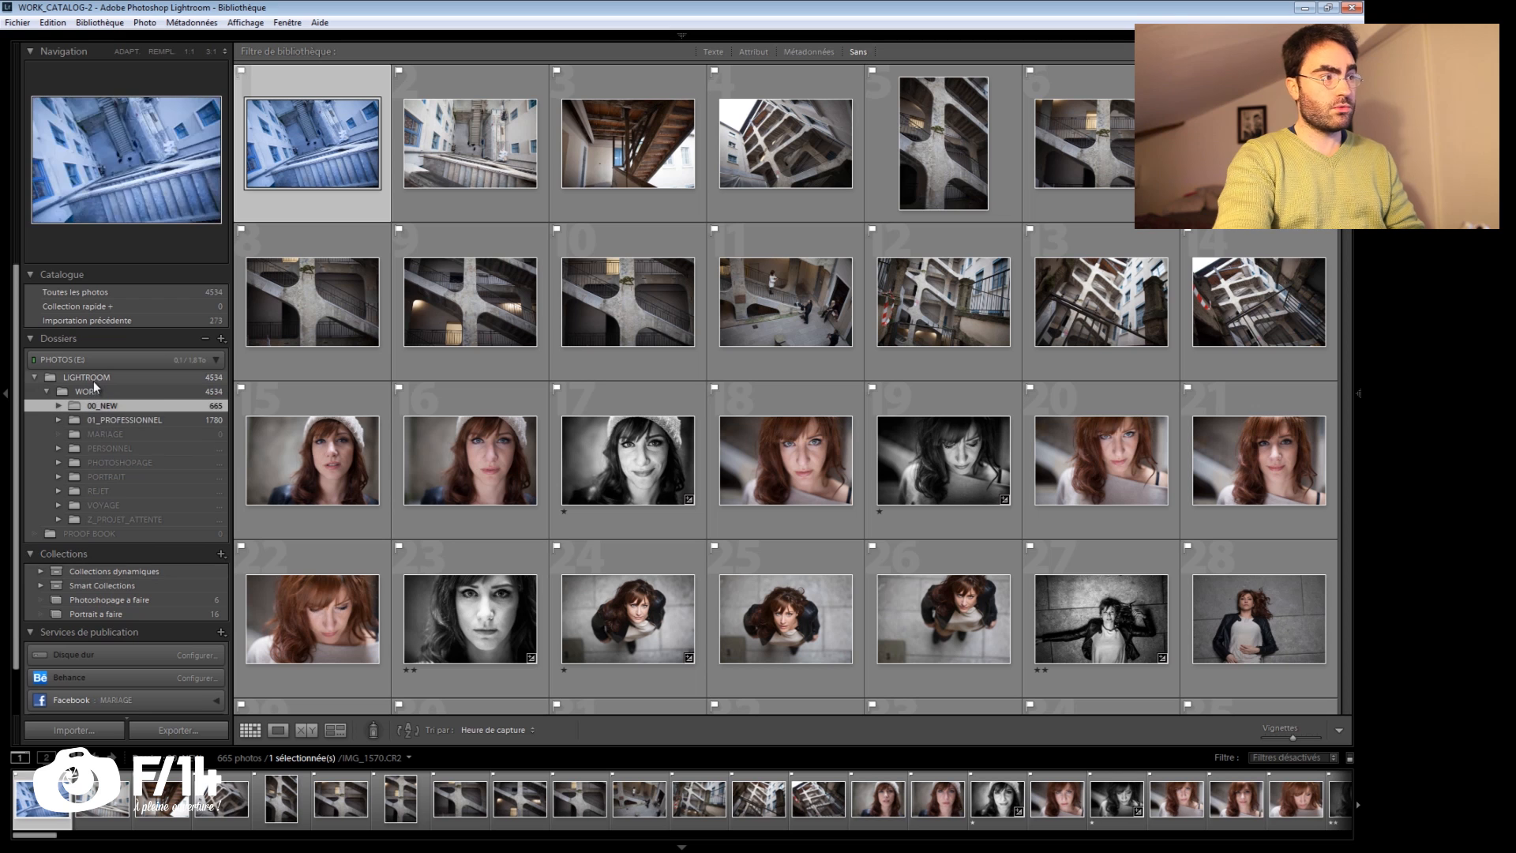
right_click(93, 379)
left_click(127, 474)
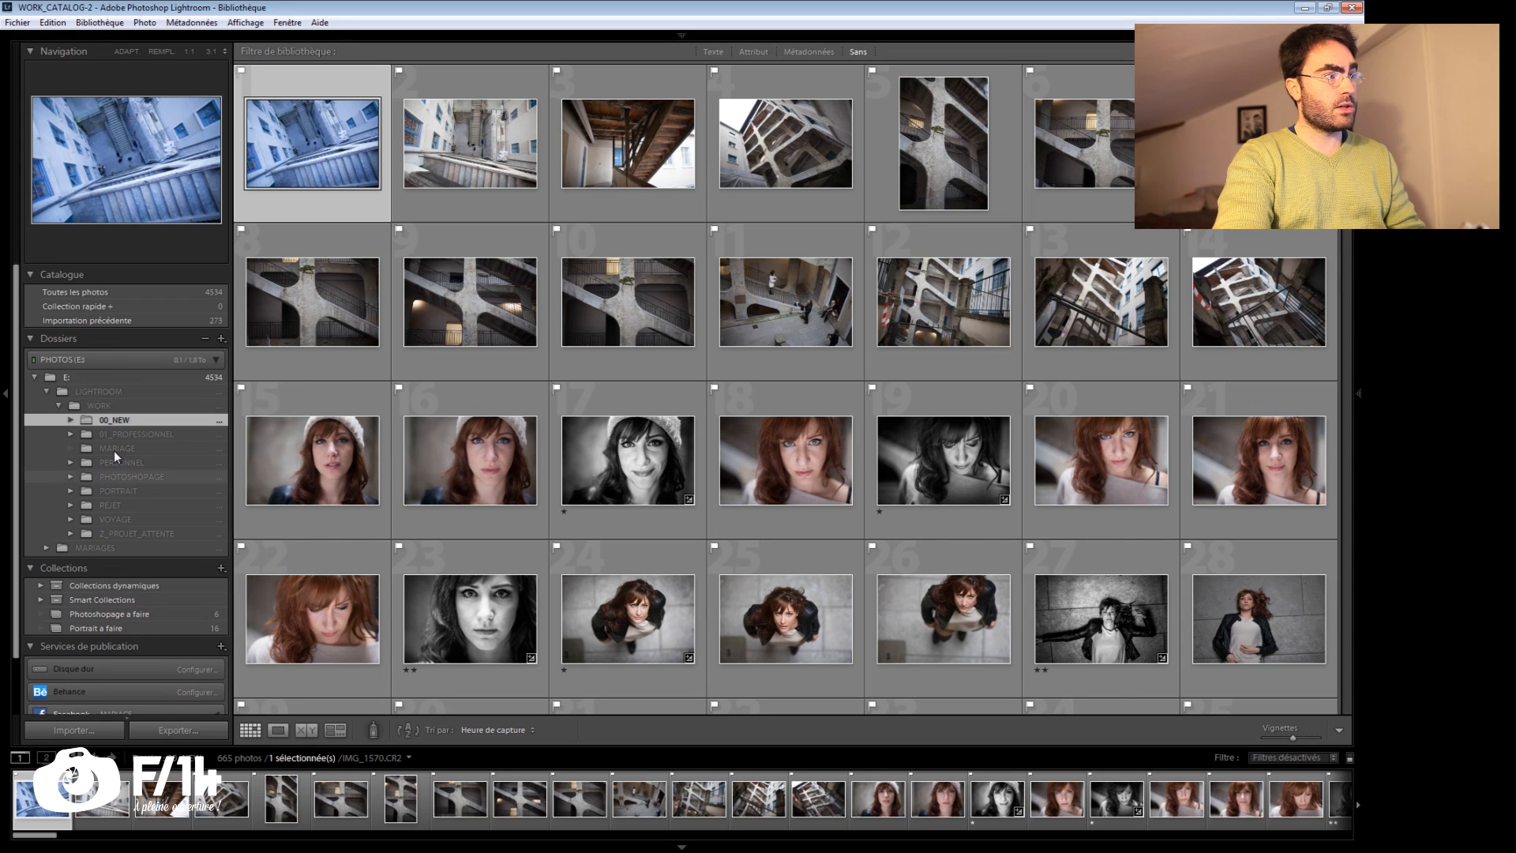
- Hide the E: and LIGHTROOM parent folders from the folder list
right_click(75, 385)
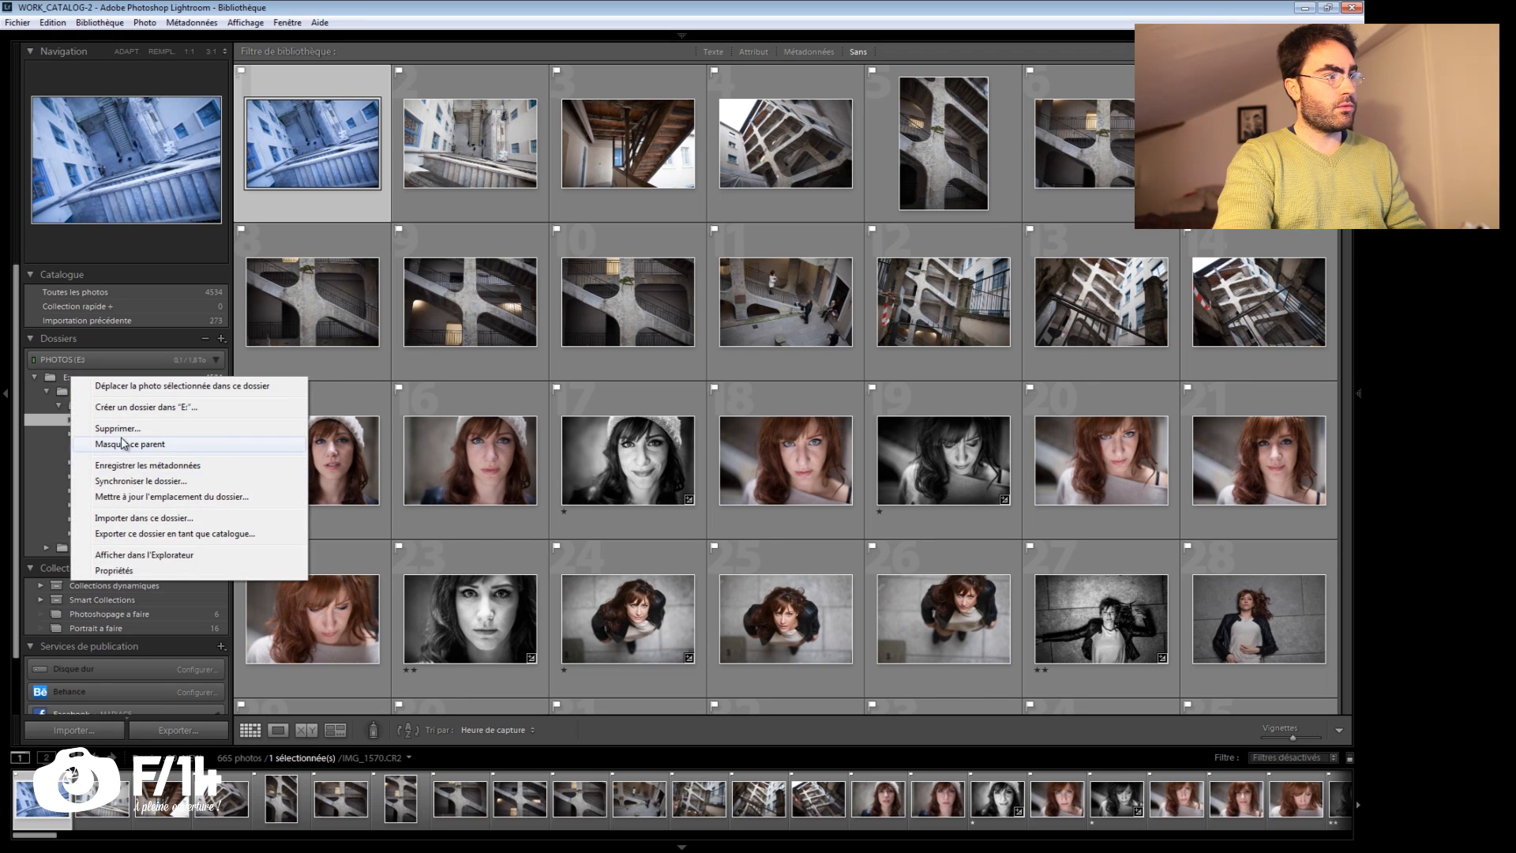
key("Escape")
right_click(90, 381)
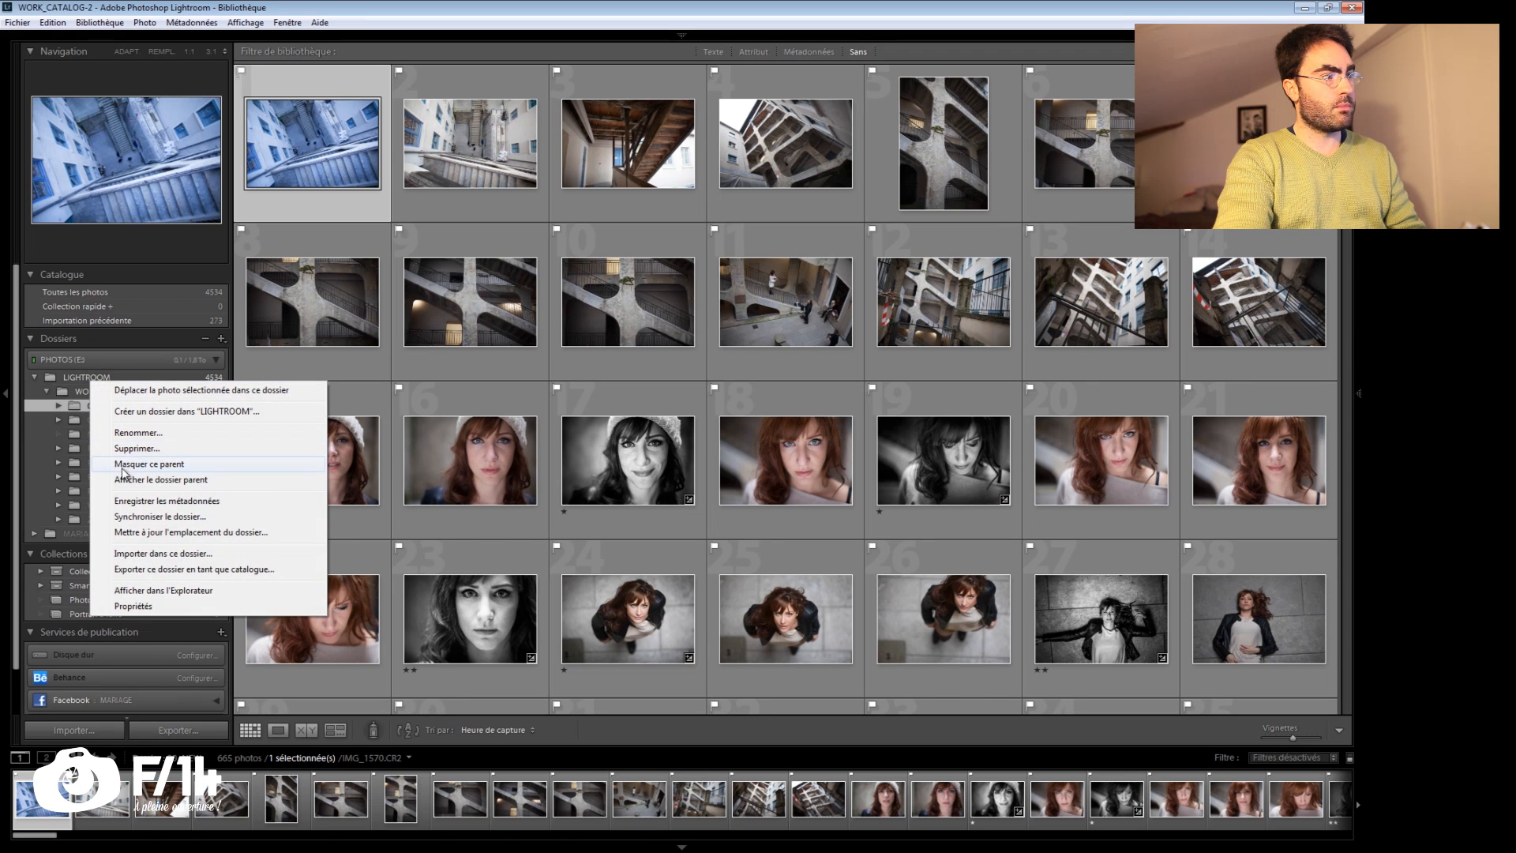
left_click(125, 481)
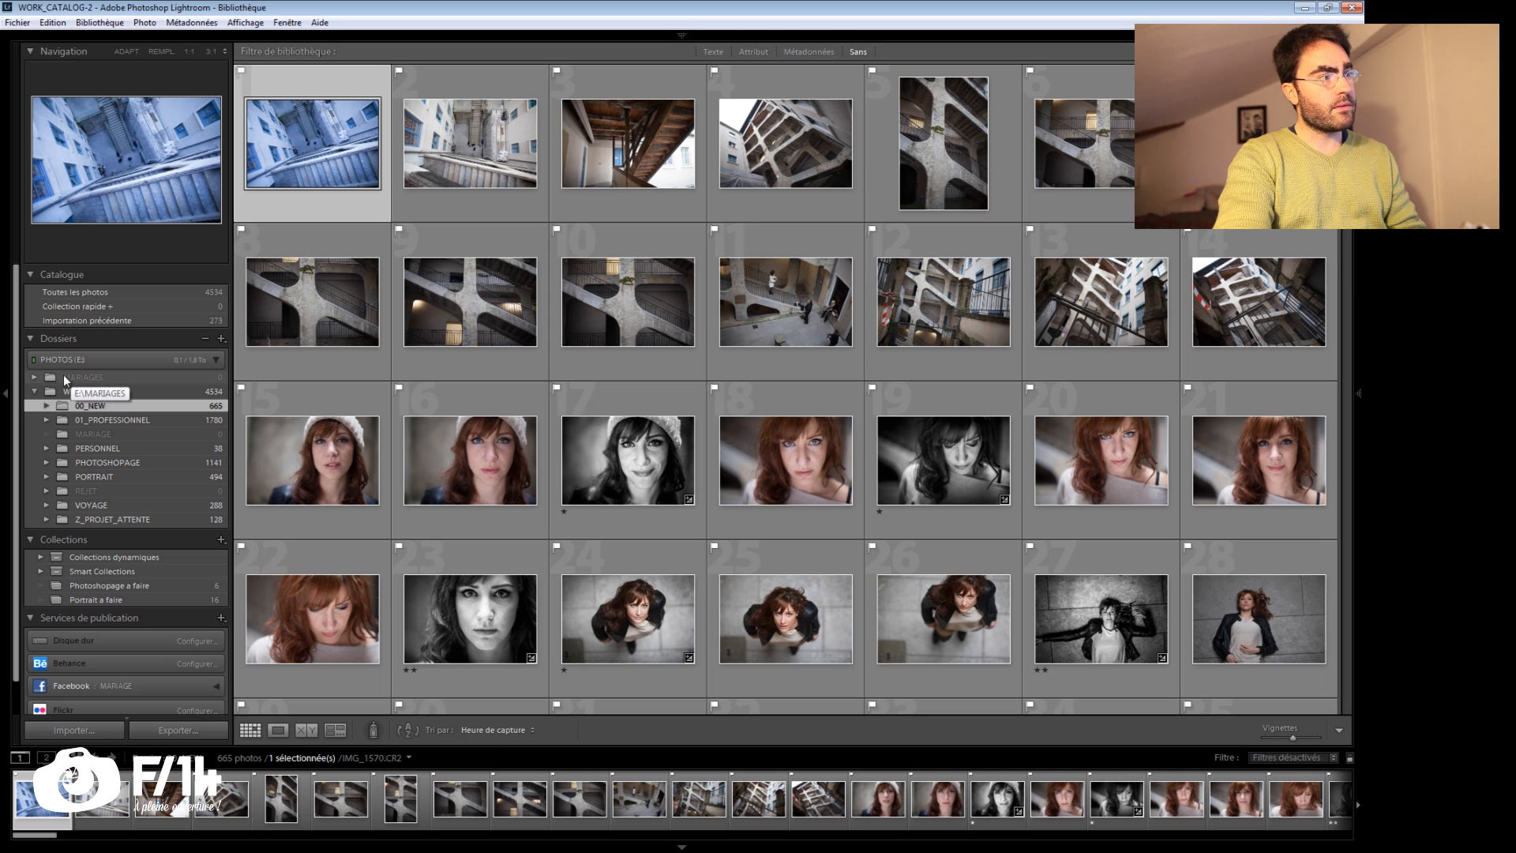
- Expand the MARIAGES folder and its EXPORT subfolder, and hide the WORK, MARIAGES and EXPORT parent folders
left_click(34, 375)
left_click(46, 392)
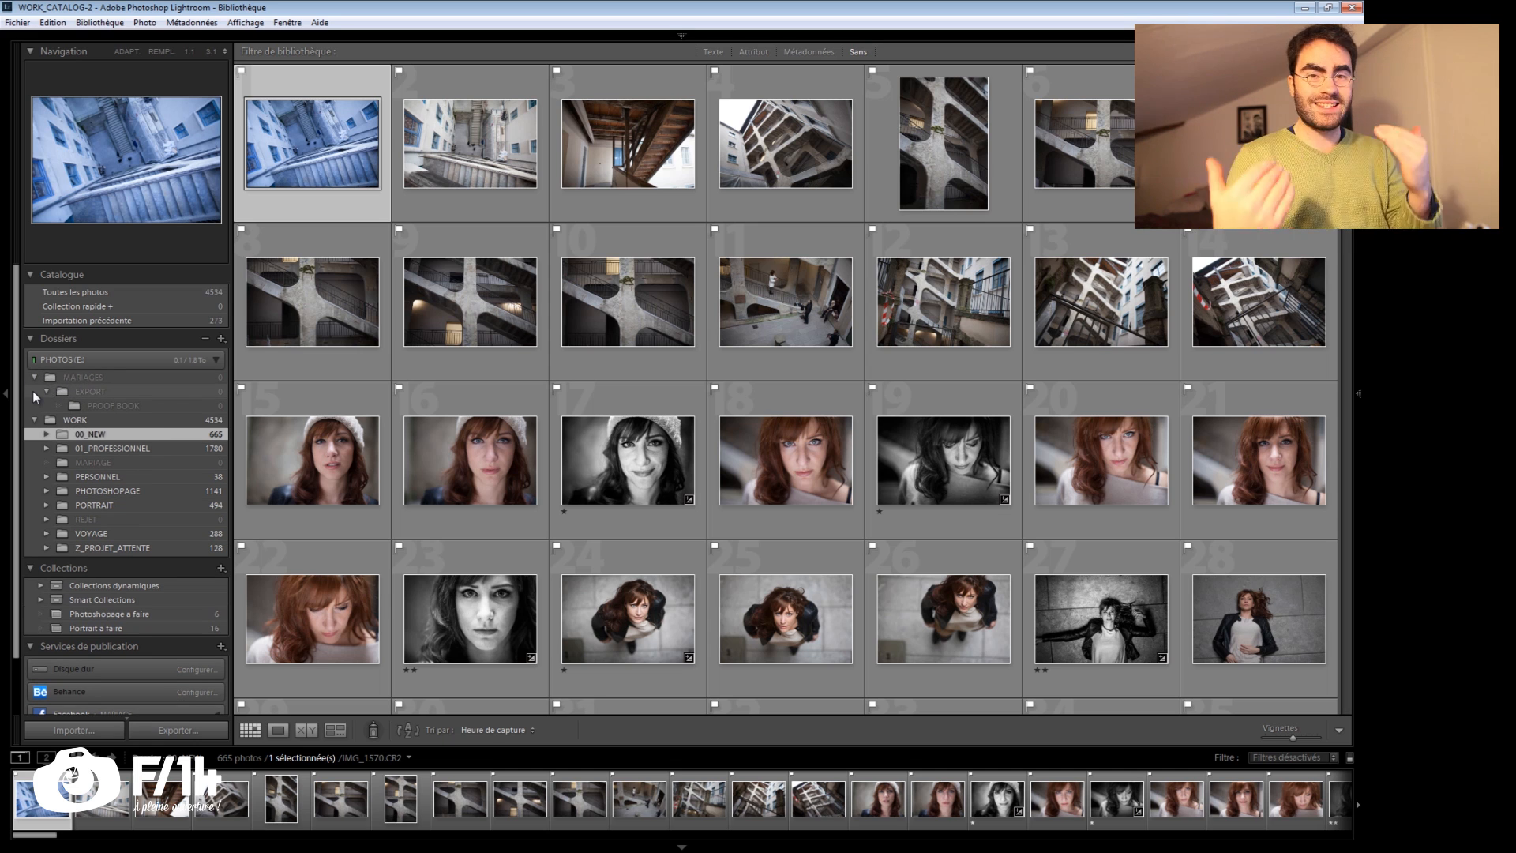
right_click(83, 420)
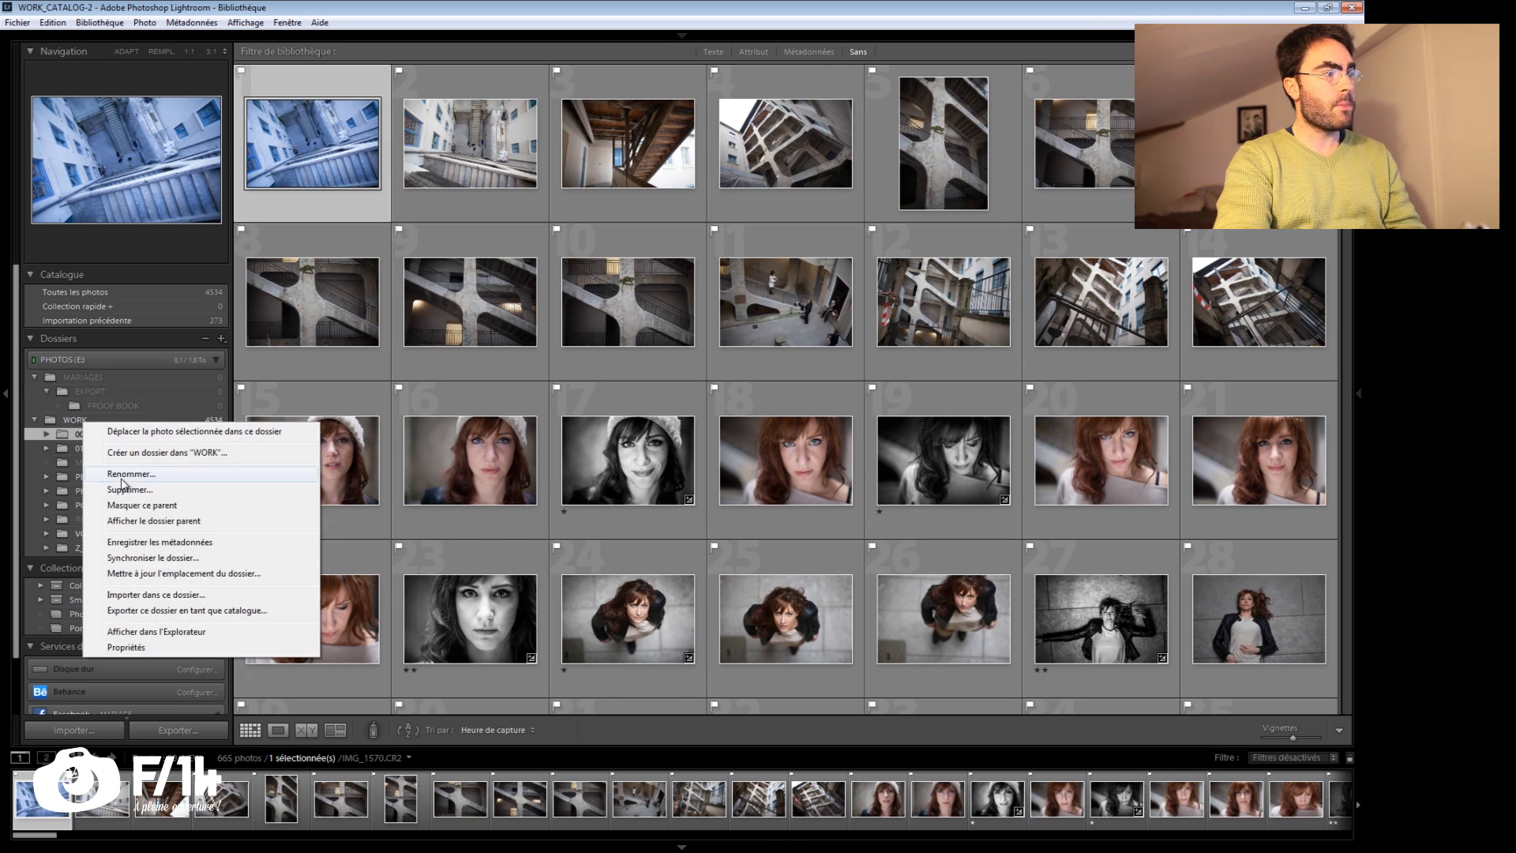
left_click(142, 506)
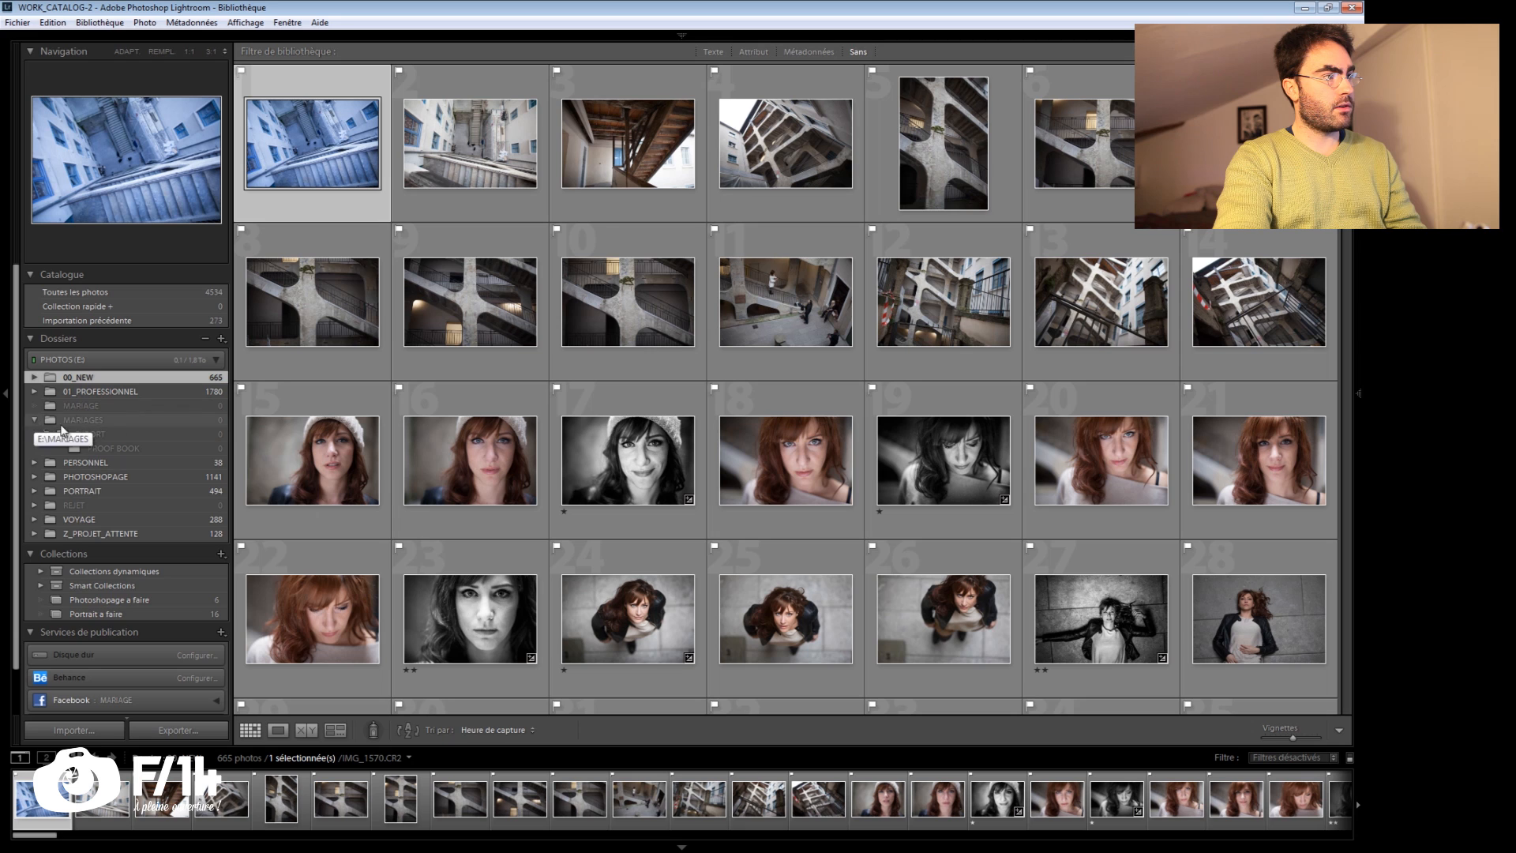
right_click(77, 420)
left_click(132, 496)
right_click(88, 420)
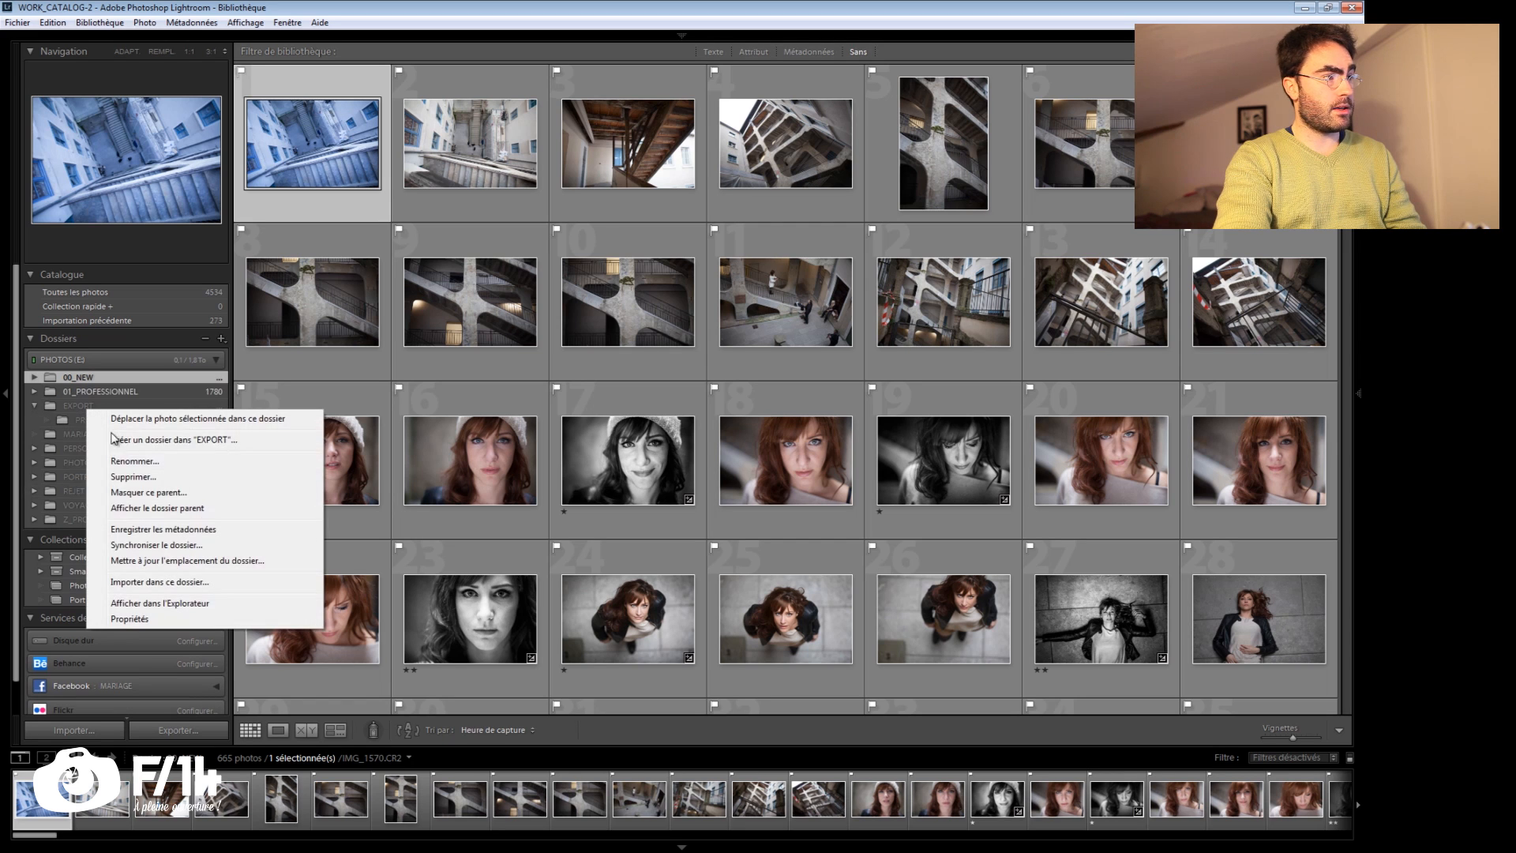
left_click(122, 492)
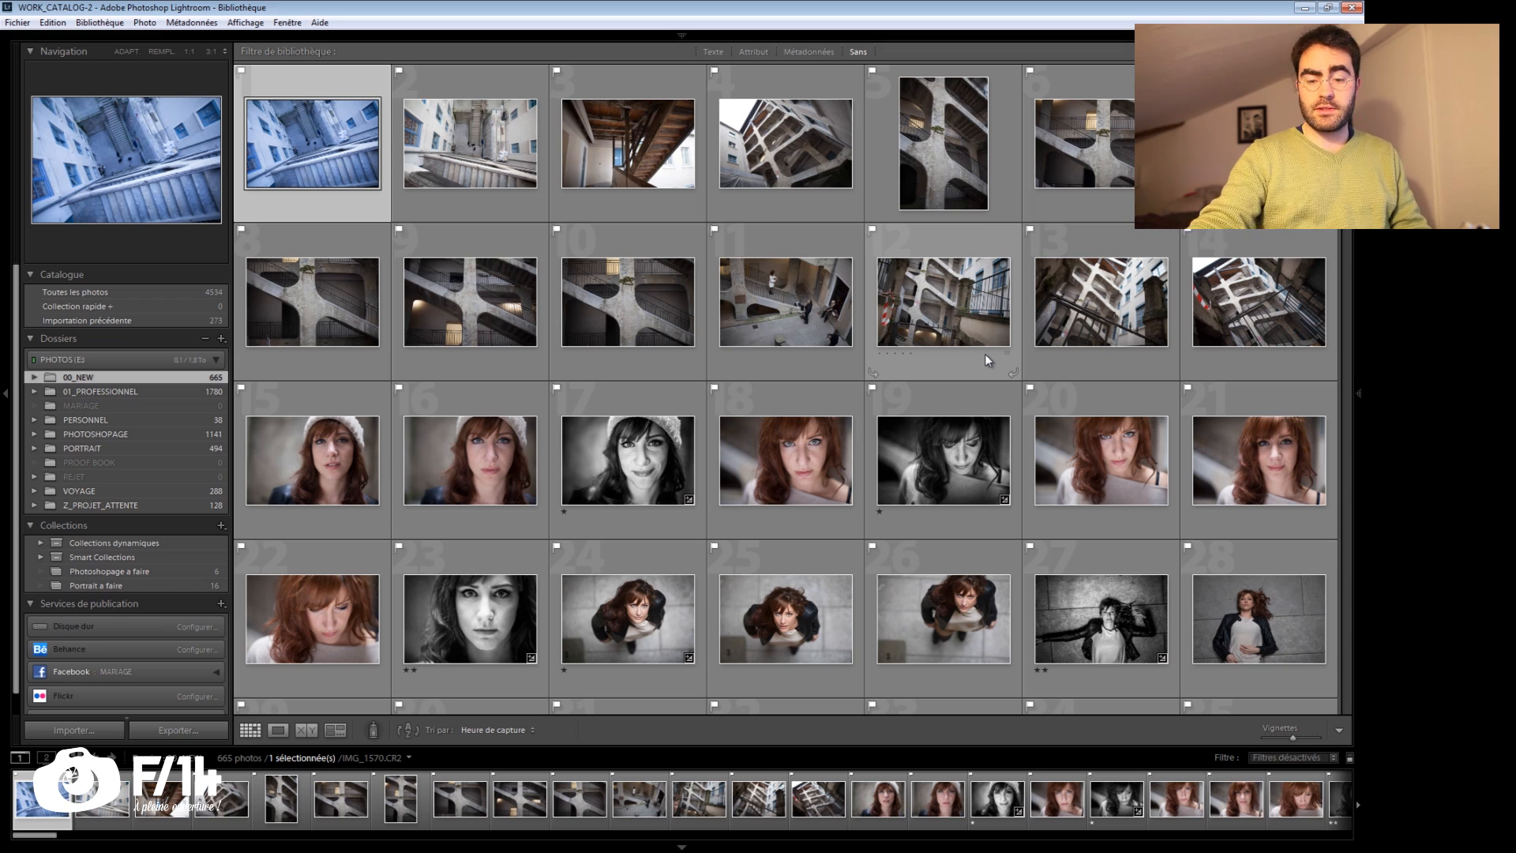
- Expand 00_NEW and open it in Windows Explorer to compare its subfolders with the library, then return to Lightroom
left_click(35, 377)
right_click(73, 378)
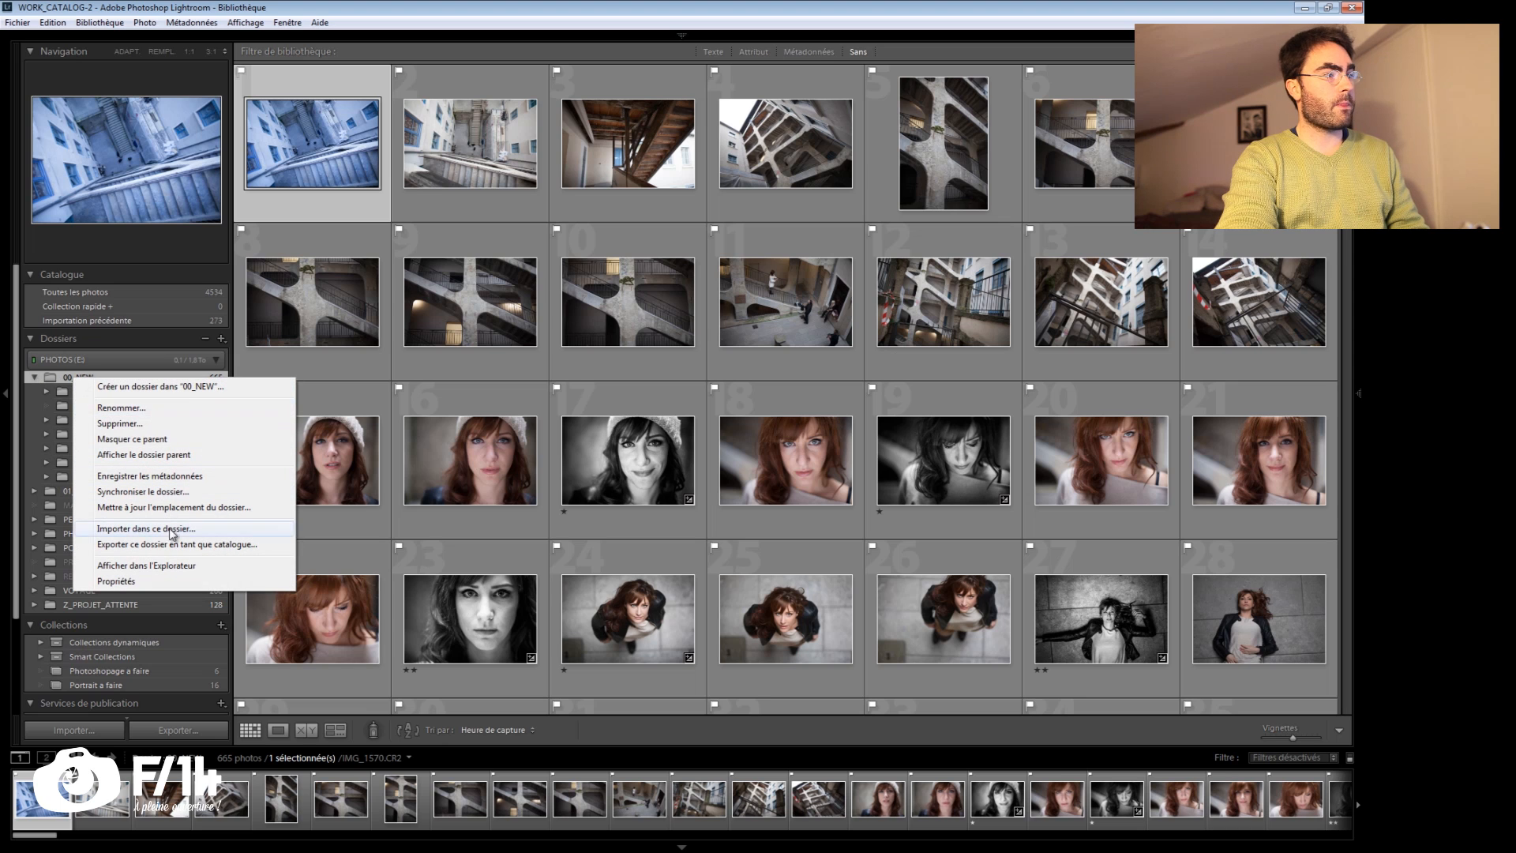
left_click(180, 565)
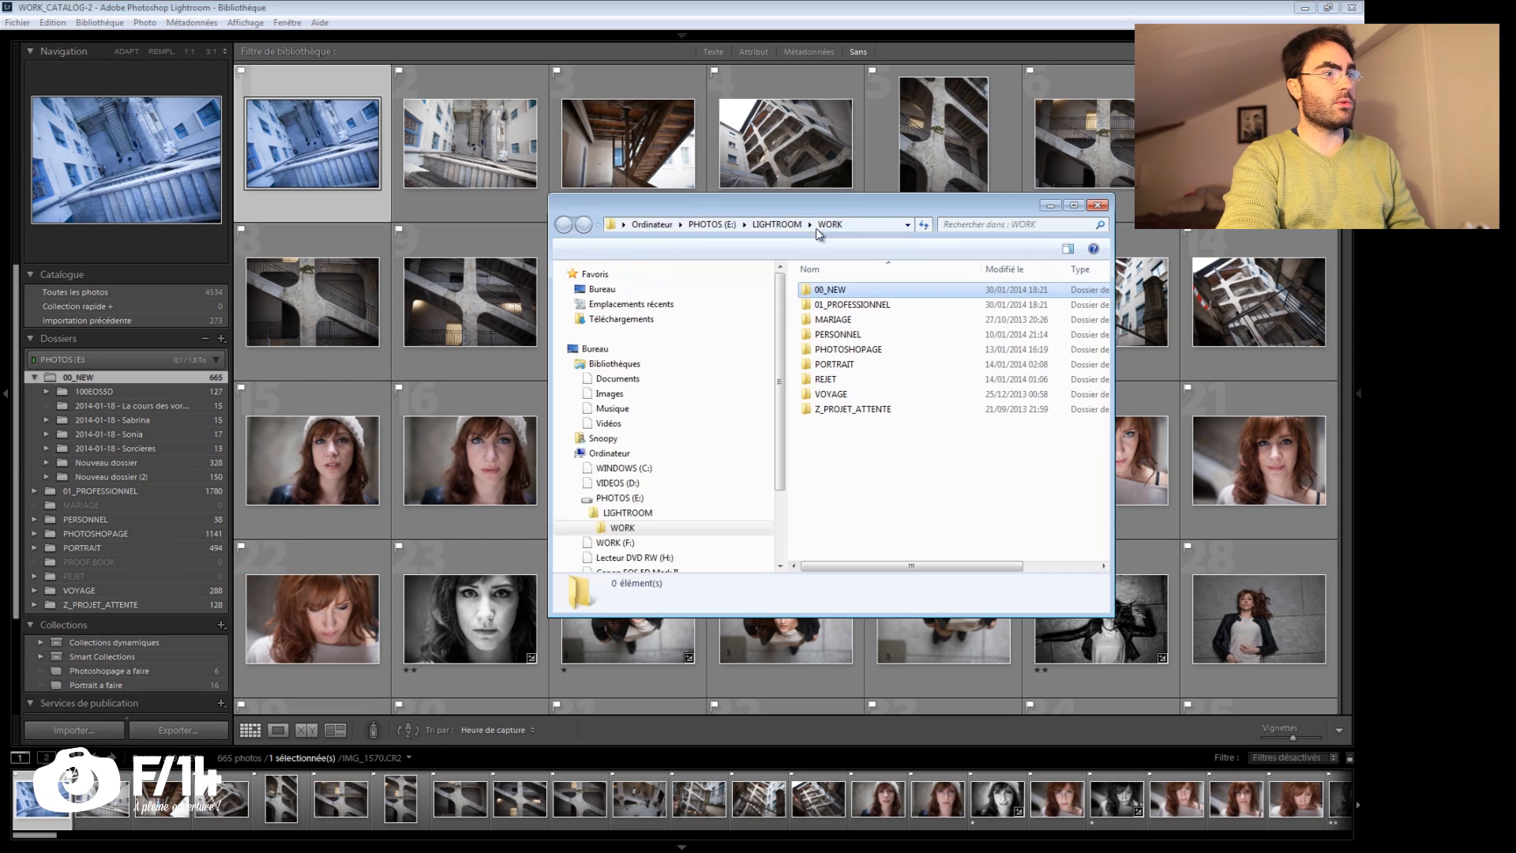
double_click(829, 290)
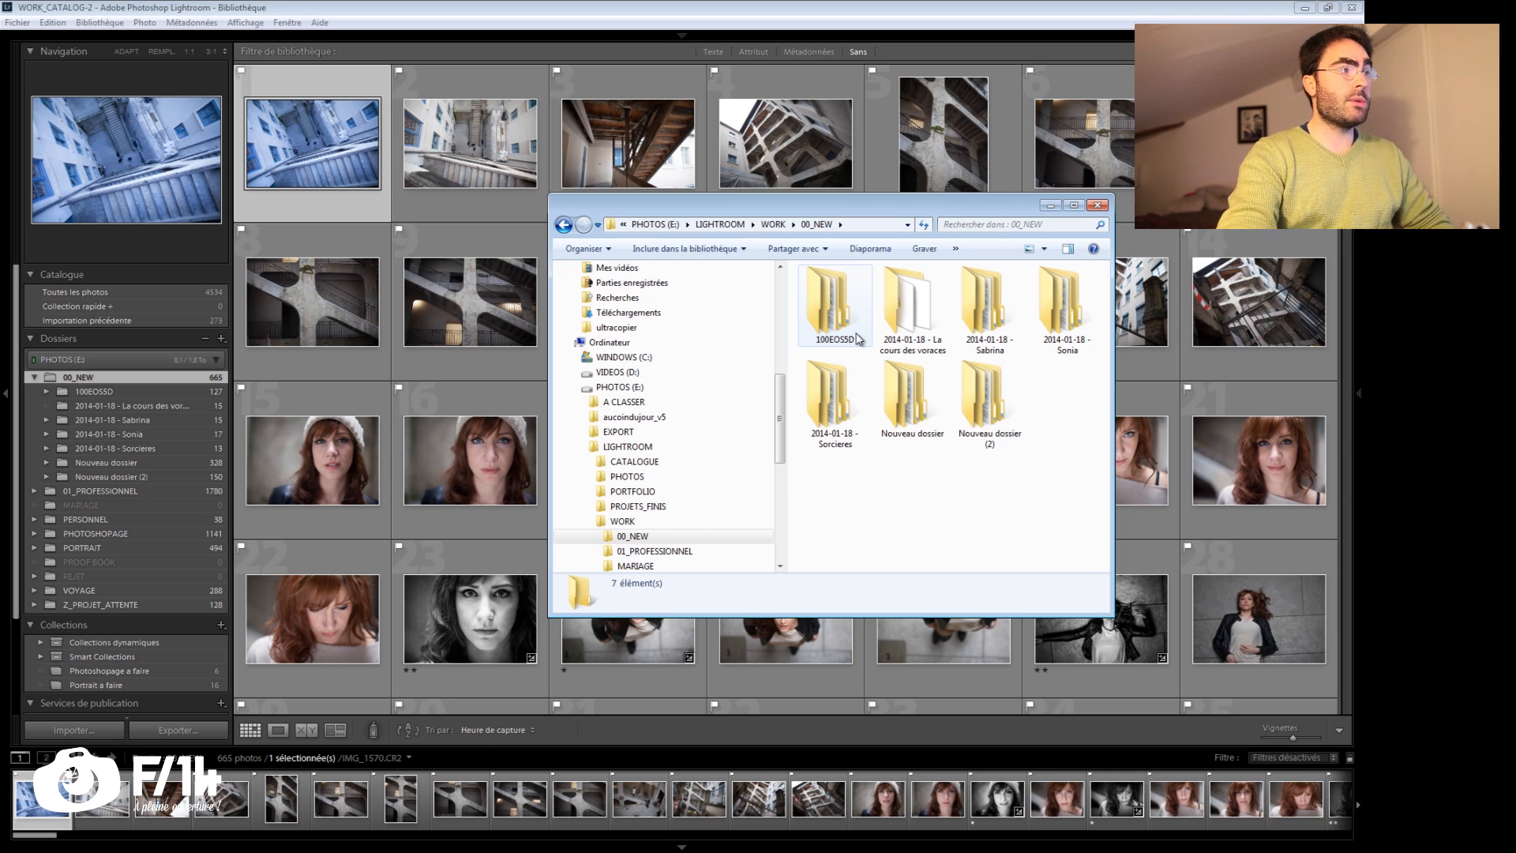
left_click(796, 7)
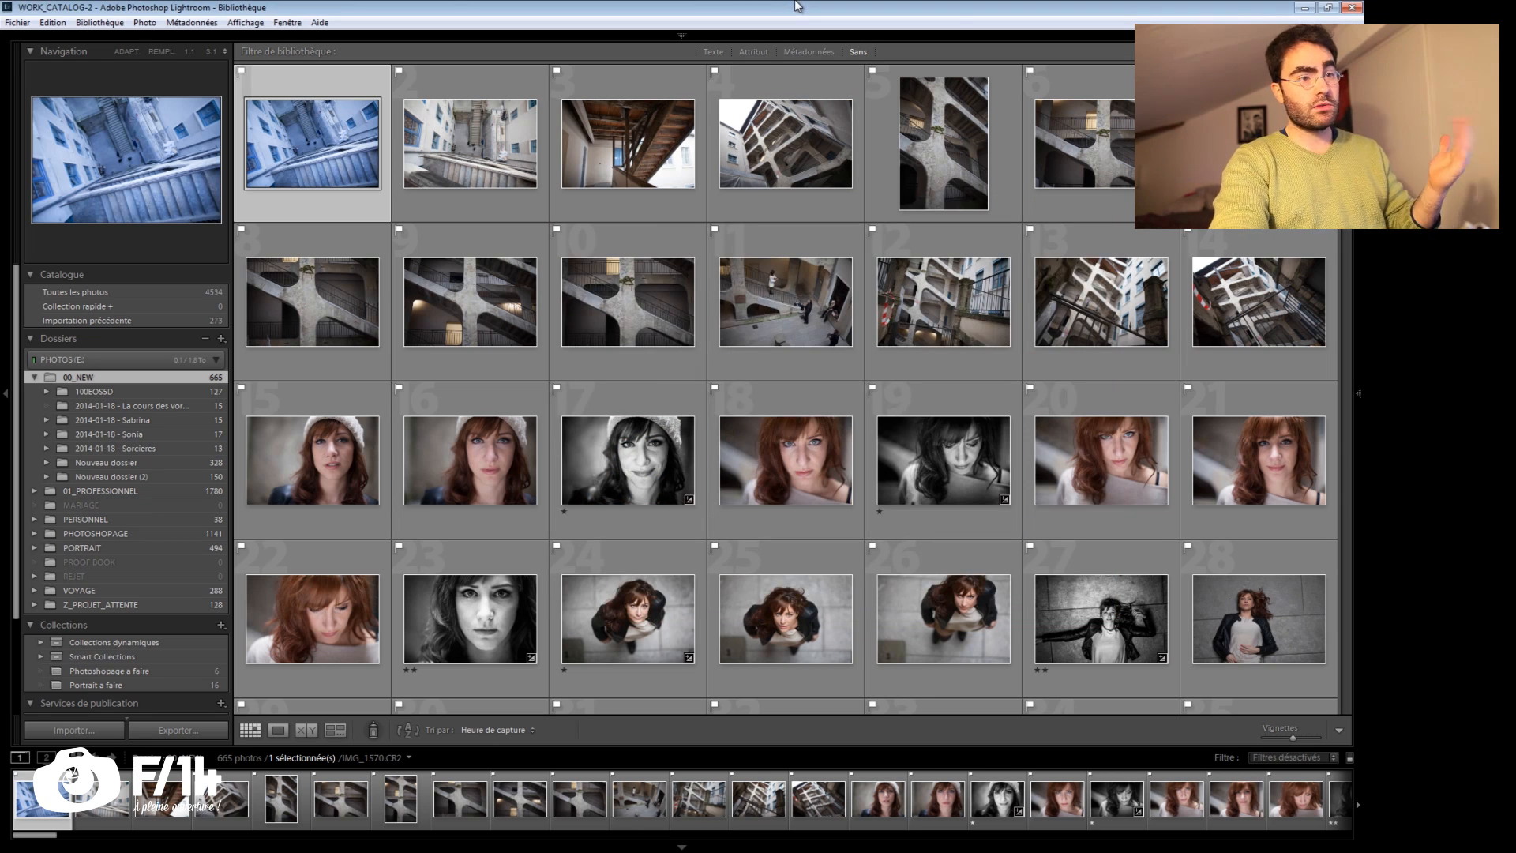
- View the synchronisation options for the 00_NEW folder and cancel without synchronising
right_click(65, 380)
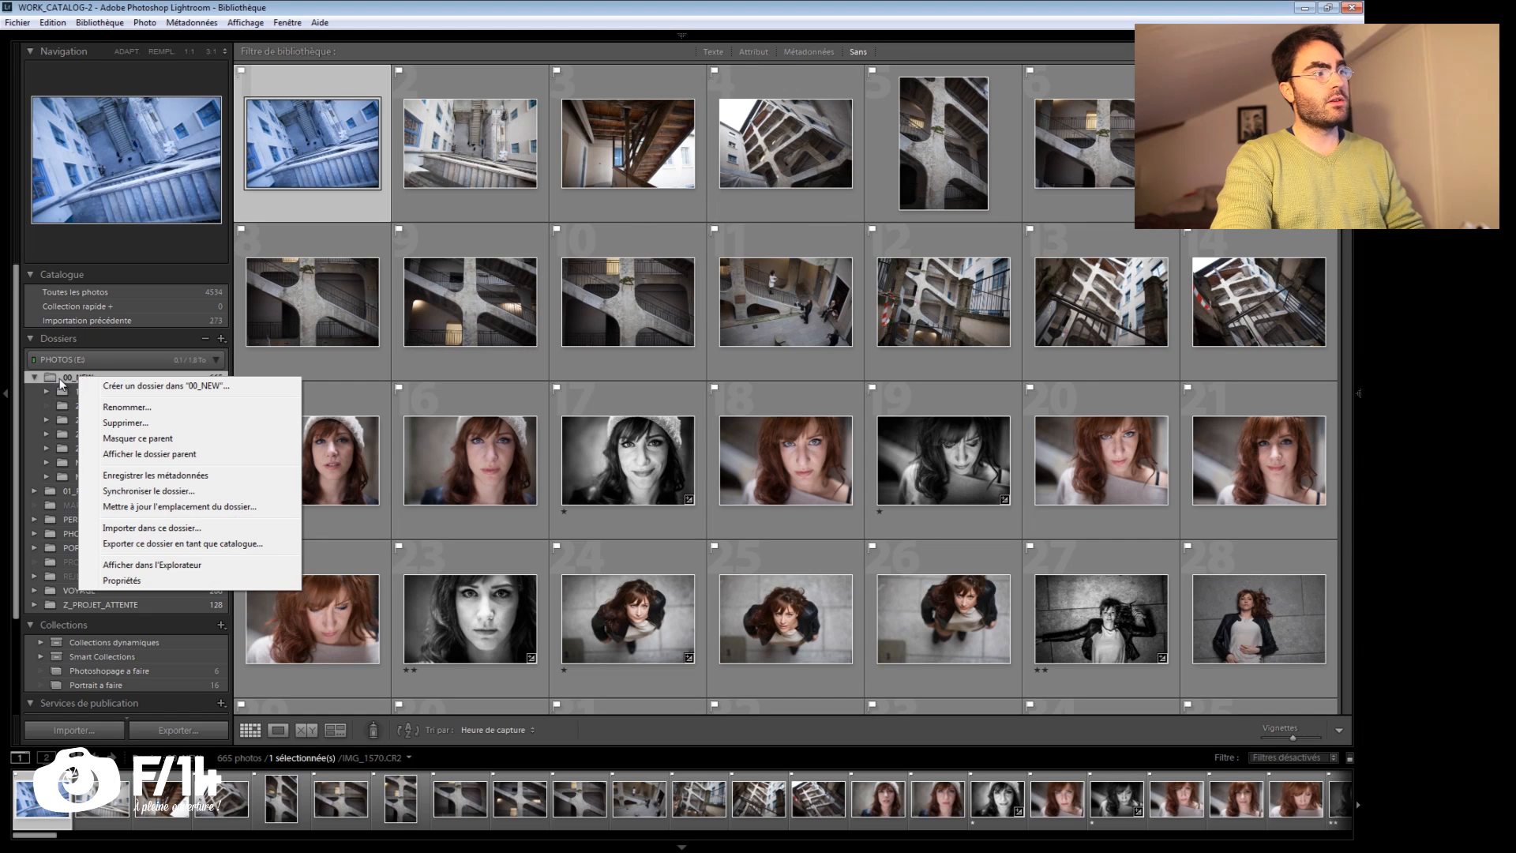
left_click(84, 365)
left_click(84, 367)
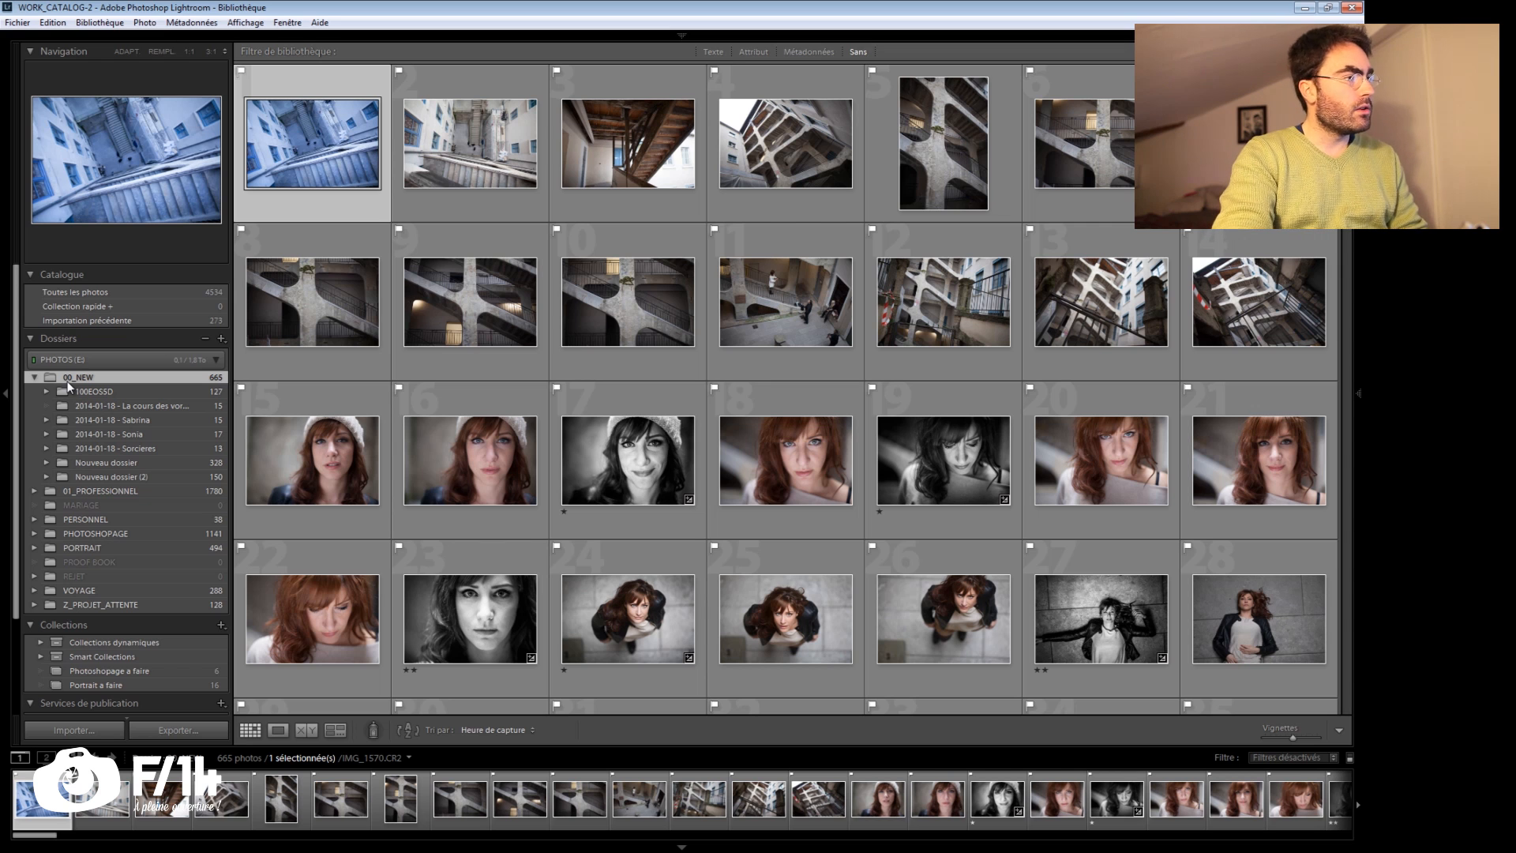
right_click(95, 375)
left_click(163, 490)
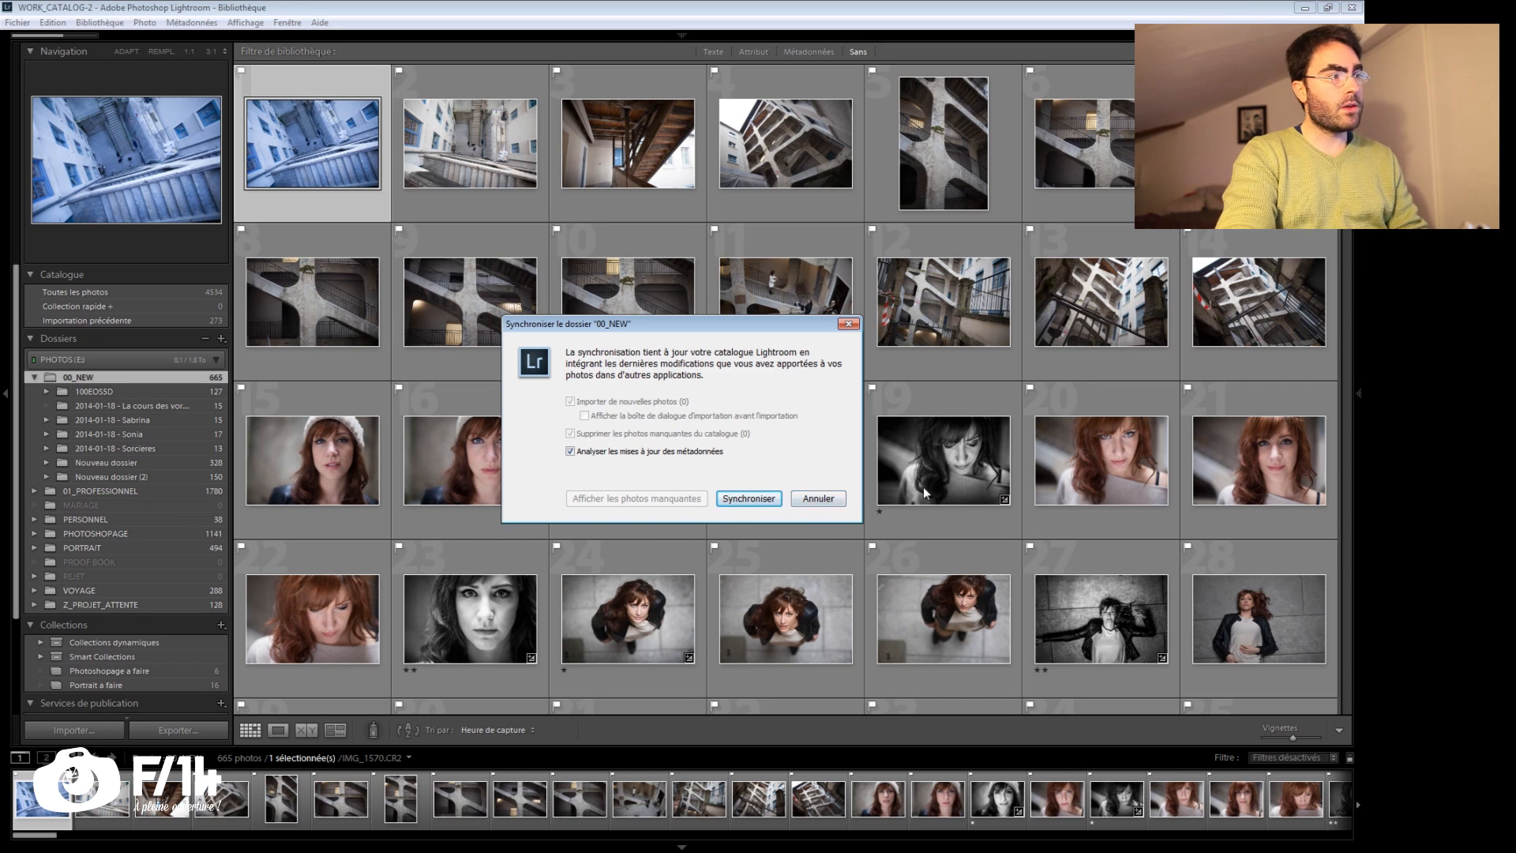
left_click(826, 500)
- Rename the Nouveau dossier (2) folder inside 00_NEW as 2014-01-25 - Workshop Lille
left_click(109, 463)
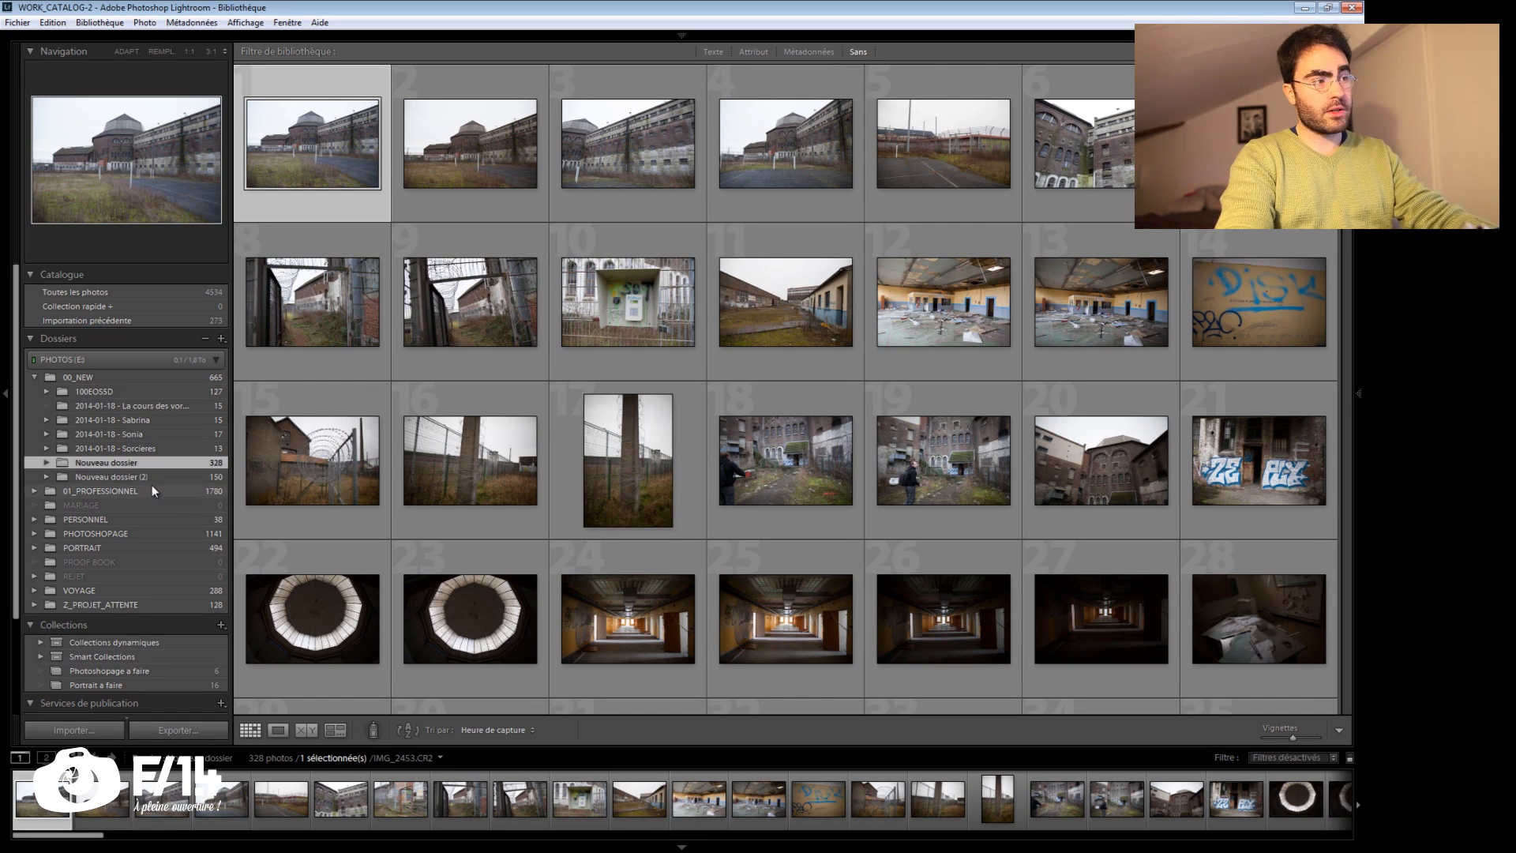
left_click(144, 477)
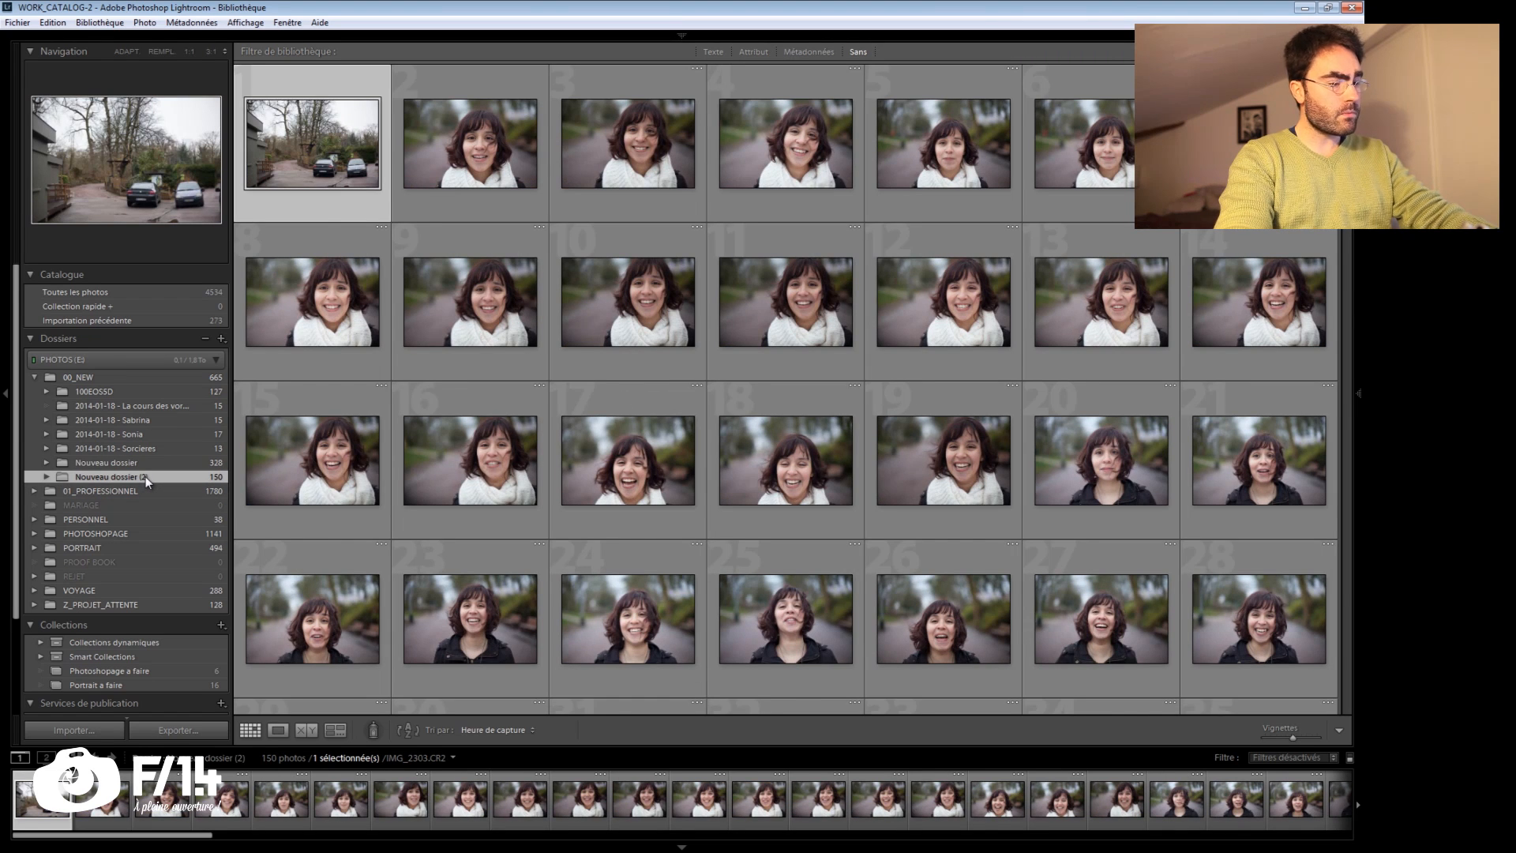
right_click(140, 476)
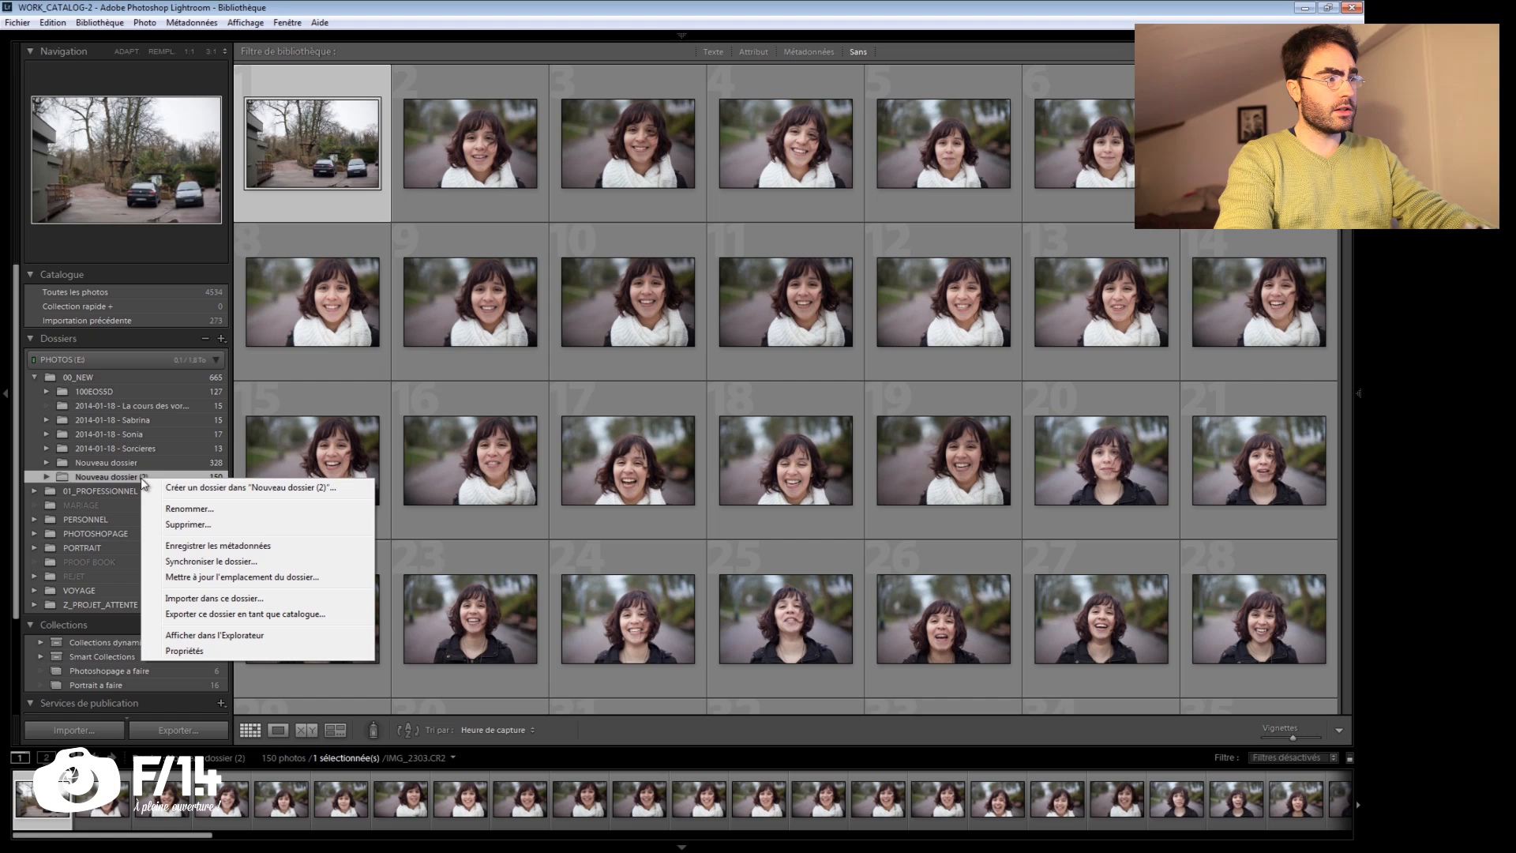
left_click(210, 509)
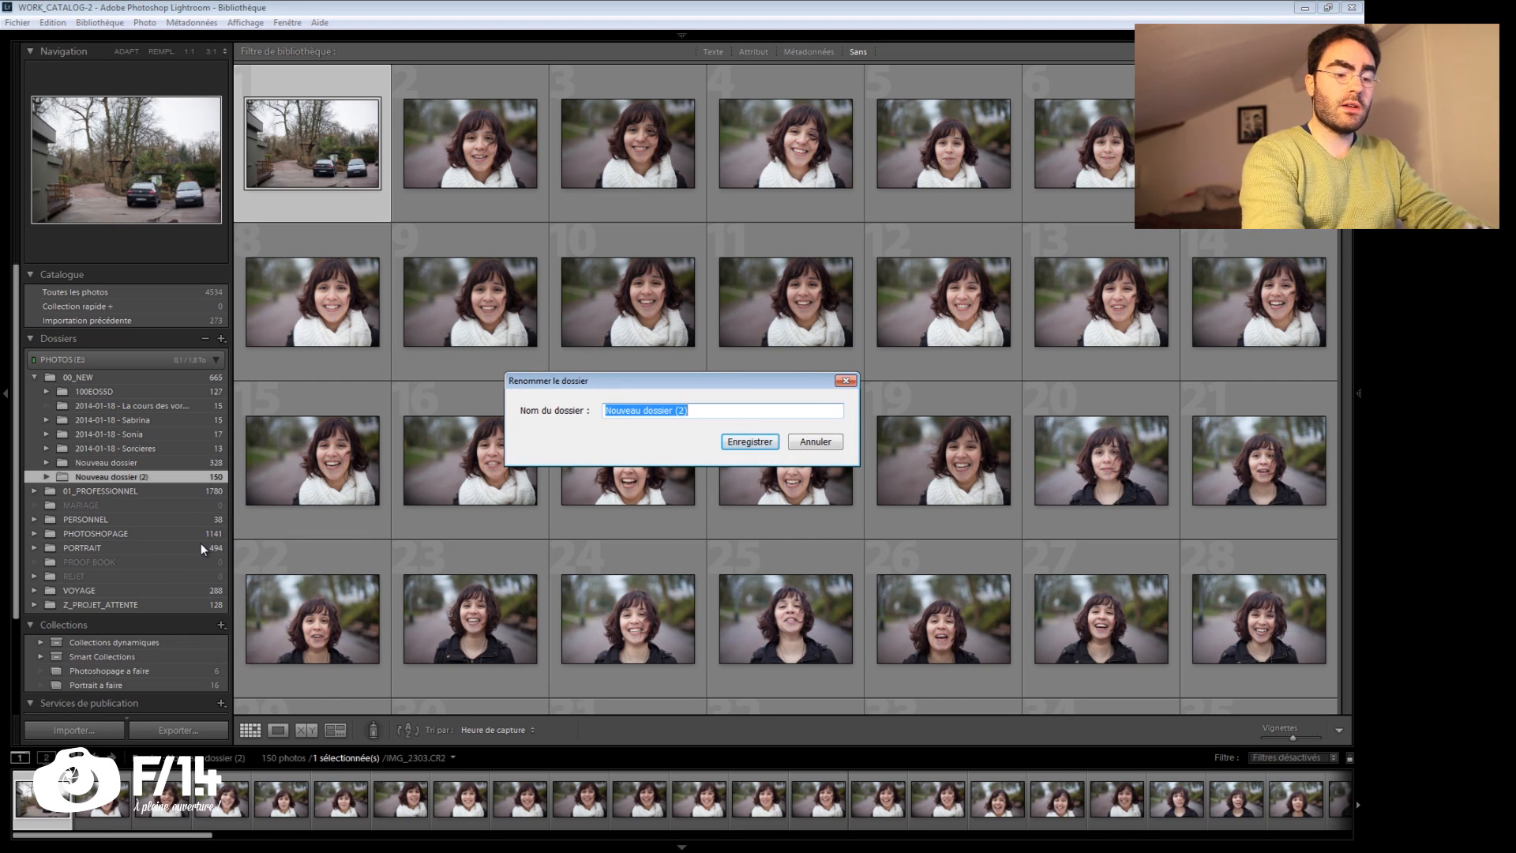
type("2")
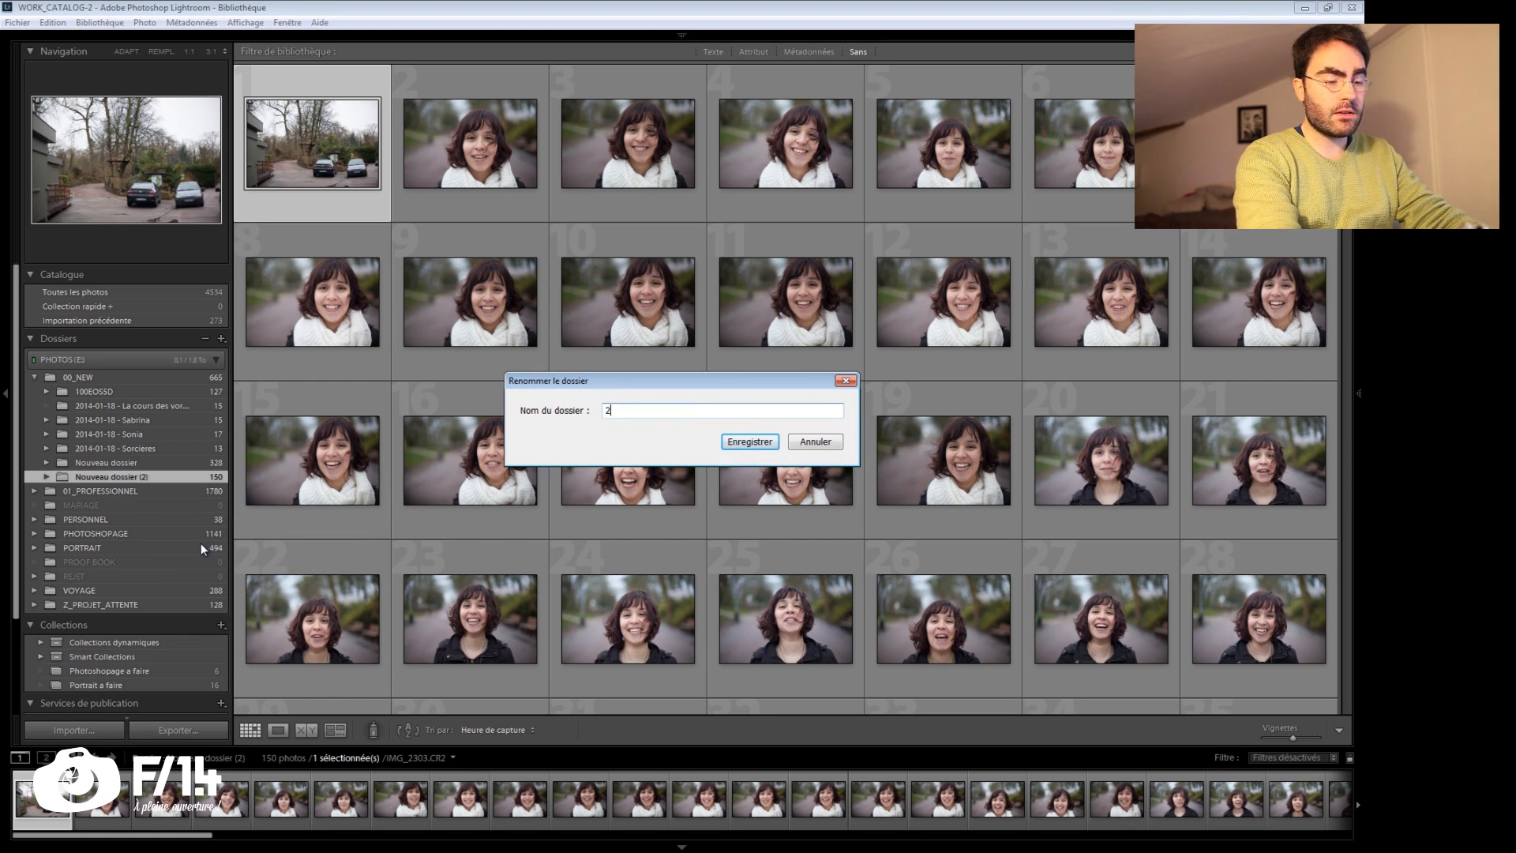
type("014-01-25")
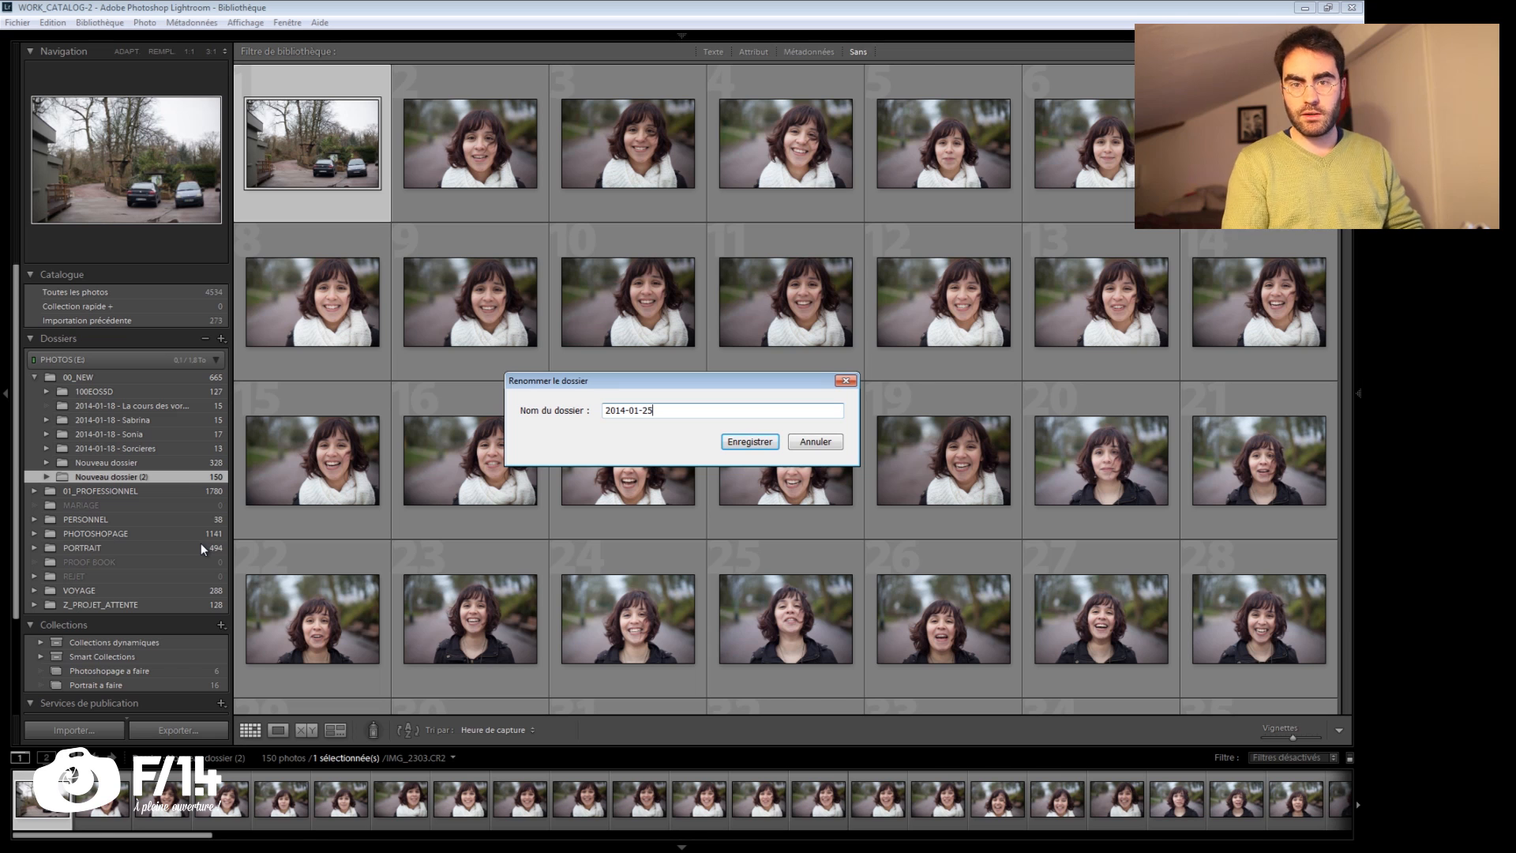
type("-")
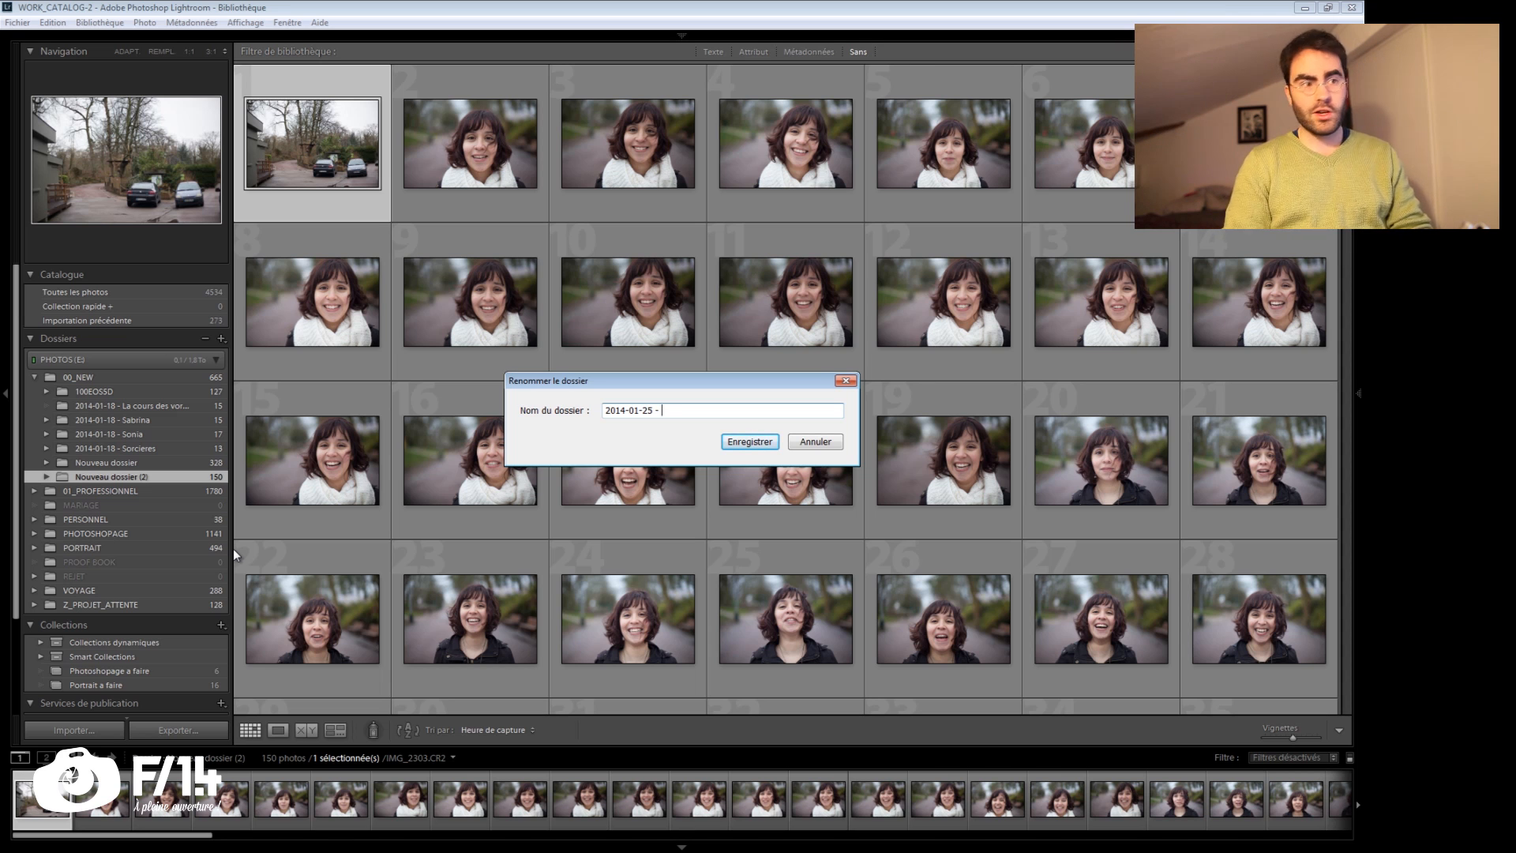
type("Wo")
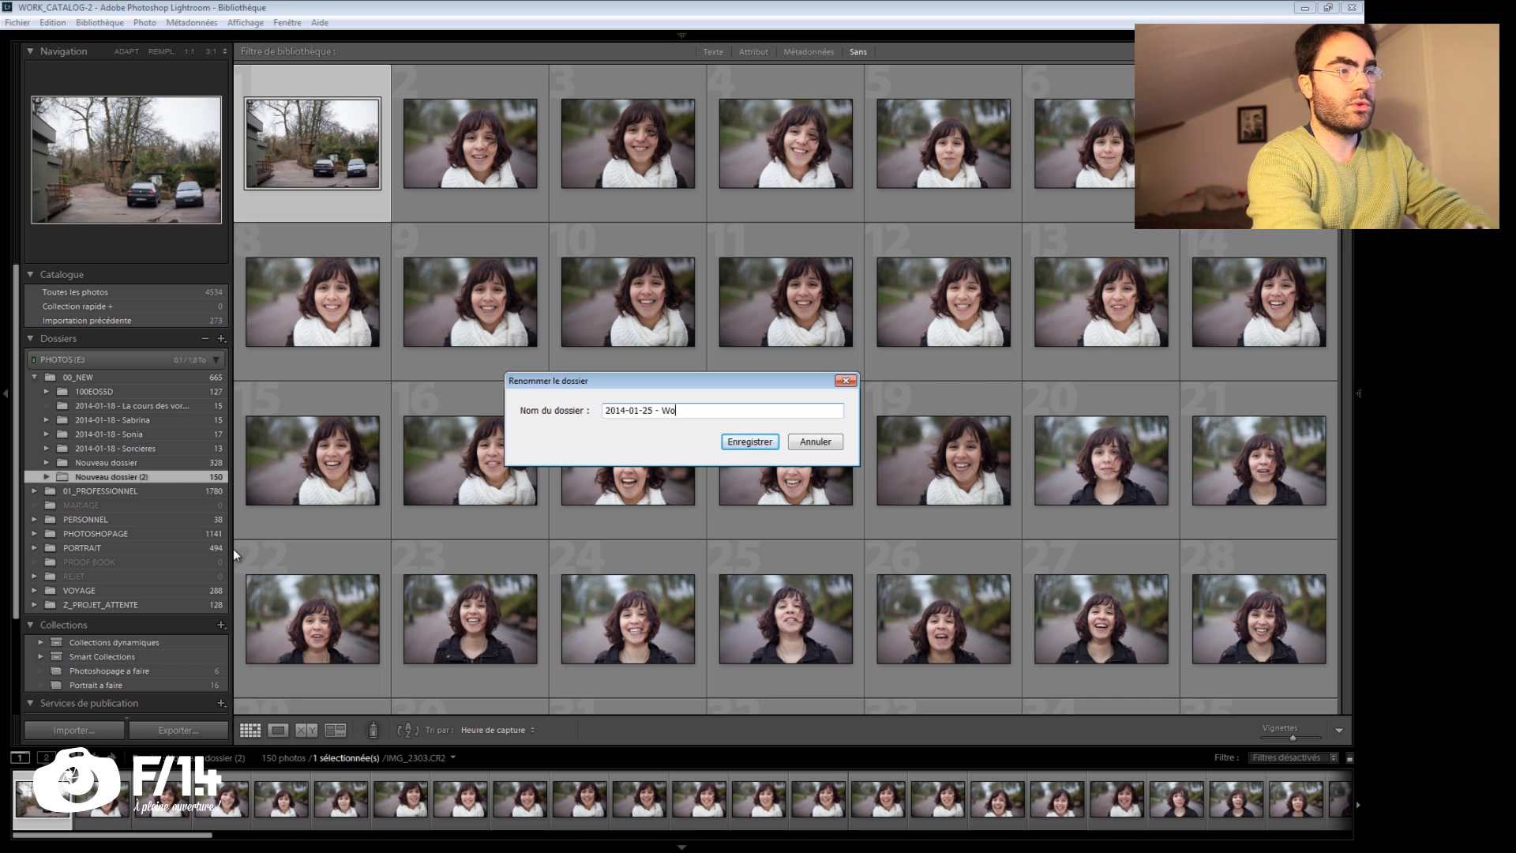
type("rkshop Lille")
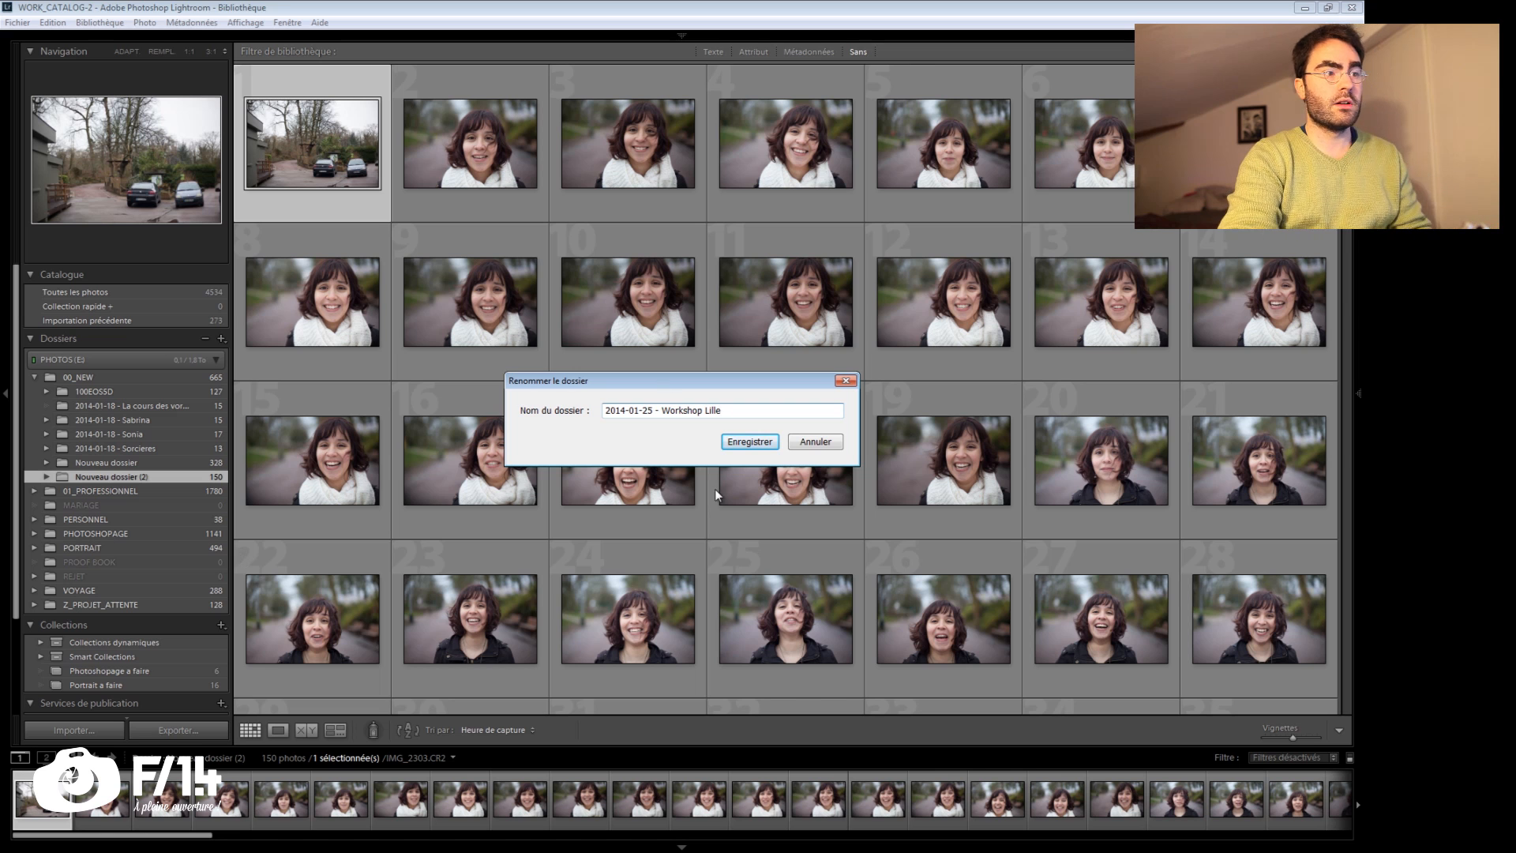
left_click(749, 441)
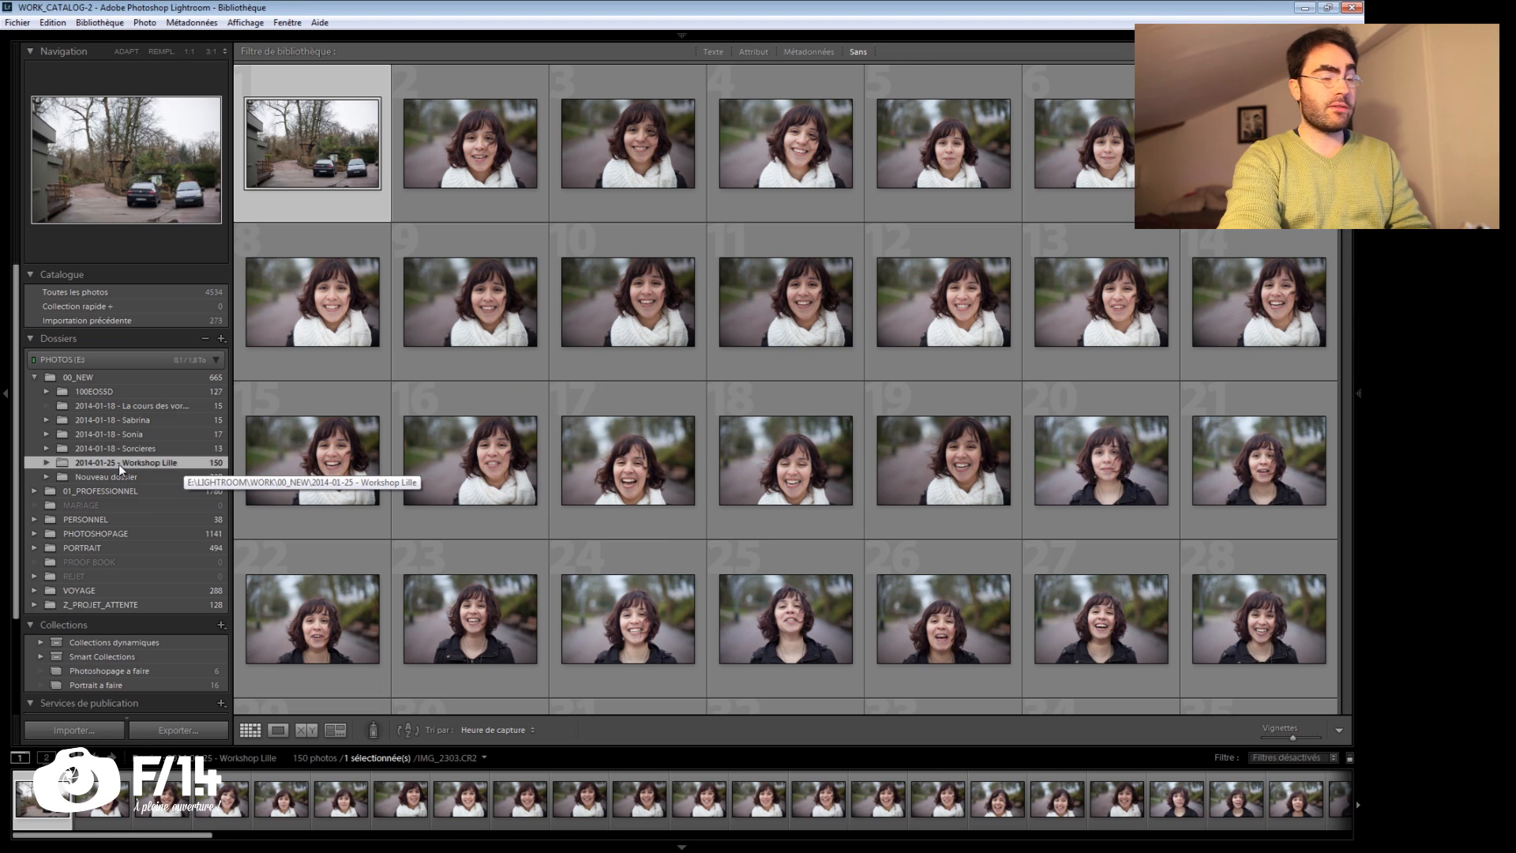
- Expand the 2014-01-25 - Workshop Lille folder and try to move all its photos directly into it
left_click(46, 462)
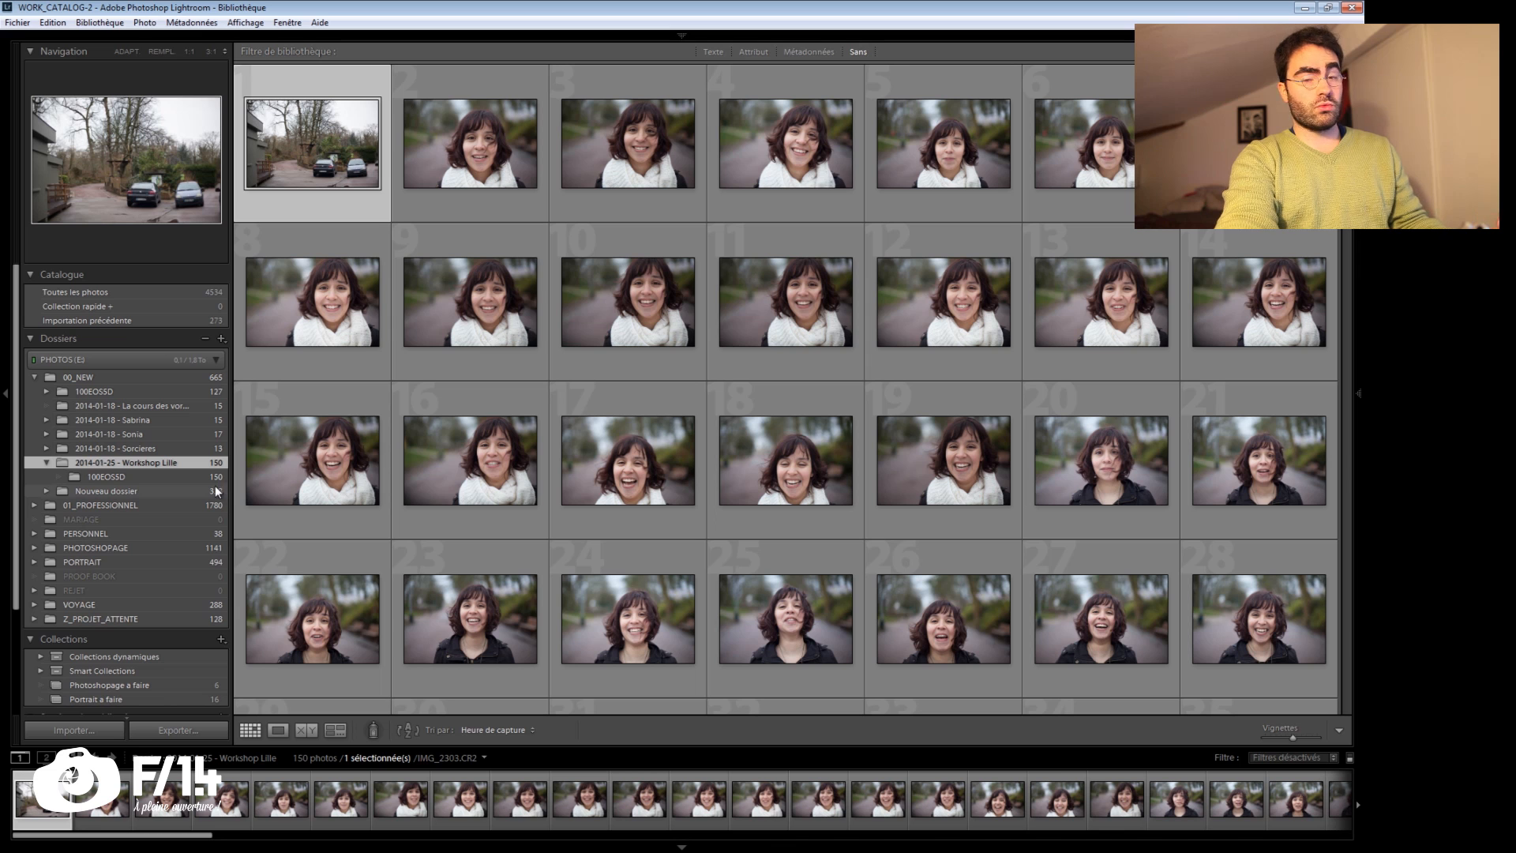
left_click(329, 342)
key("ctrl+a")
left_click_drag(330, 348, 164, 462)
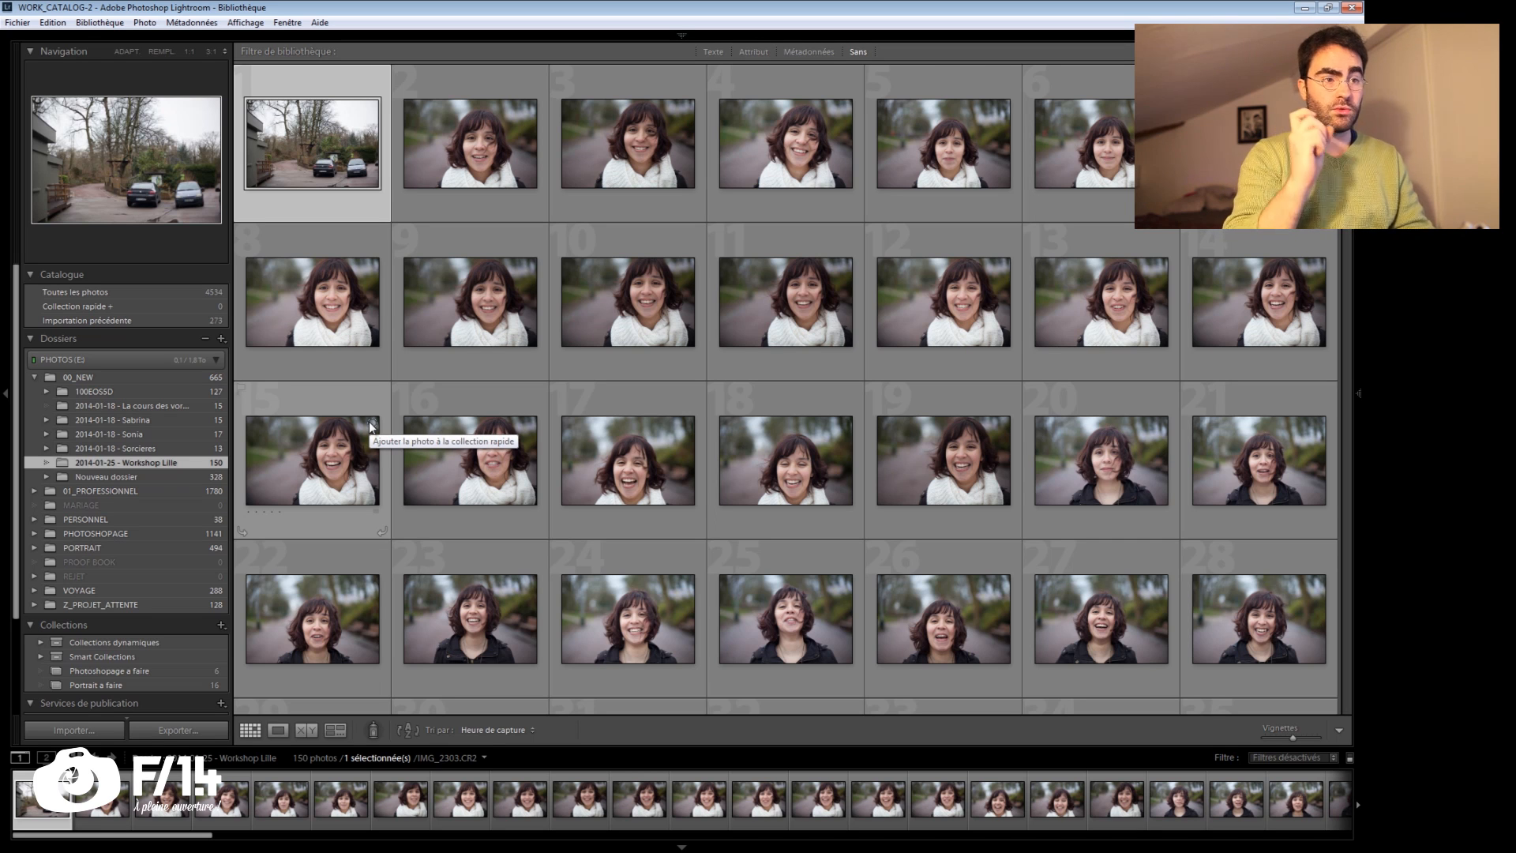
- View the file-naming templates for renaming all 150 photos in the 2014-01-25 - Workshop Lille folder and cancel without renaming
key("ctrl+a")
key("F2")
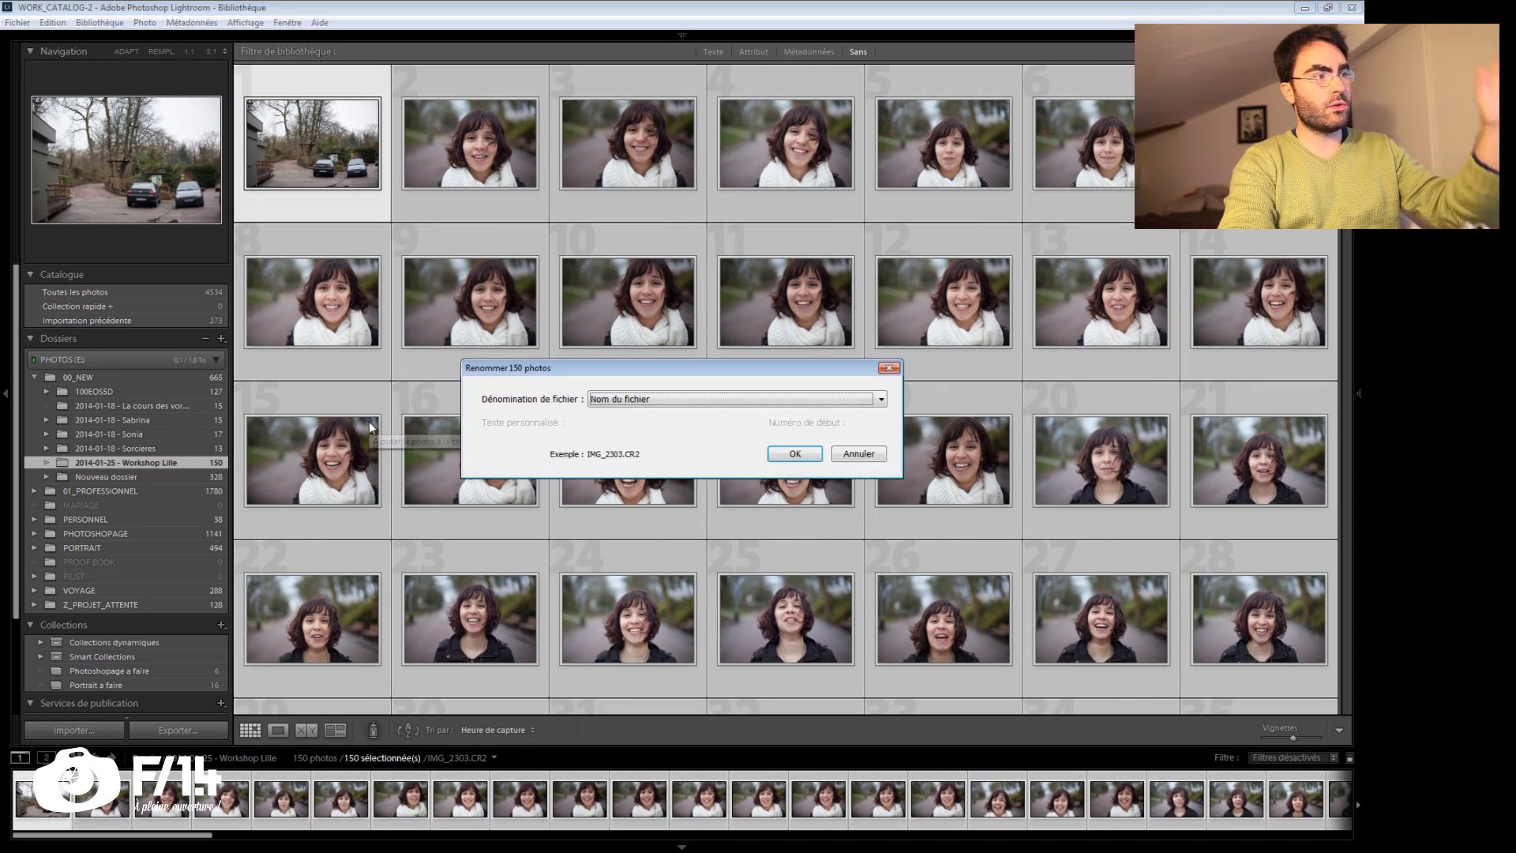
left_click(760, 399)
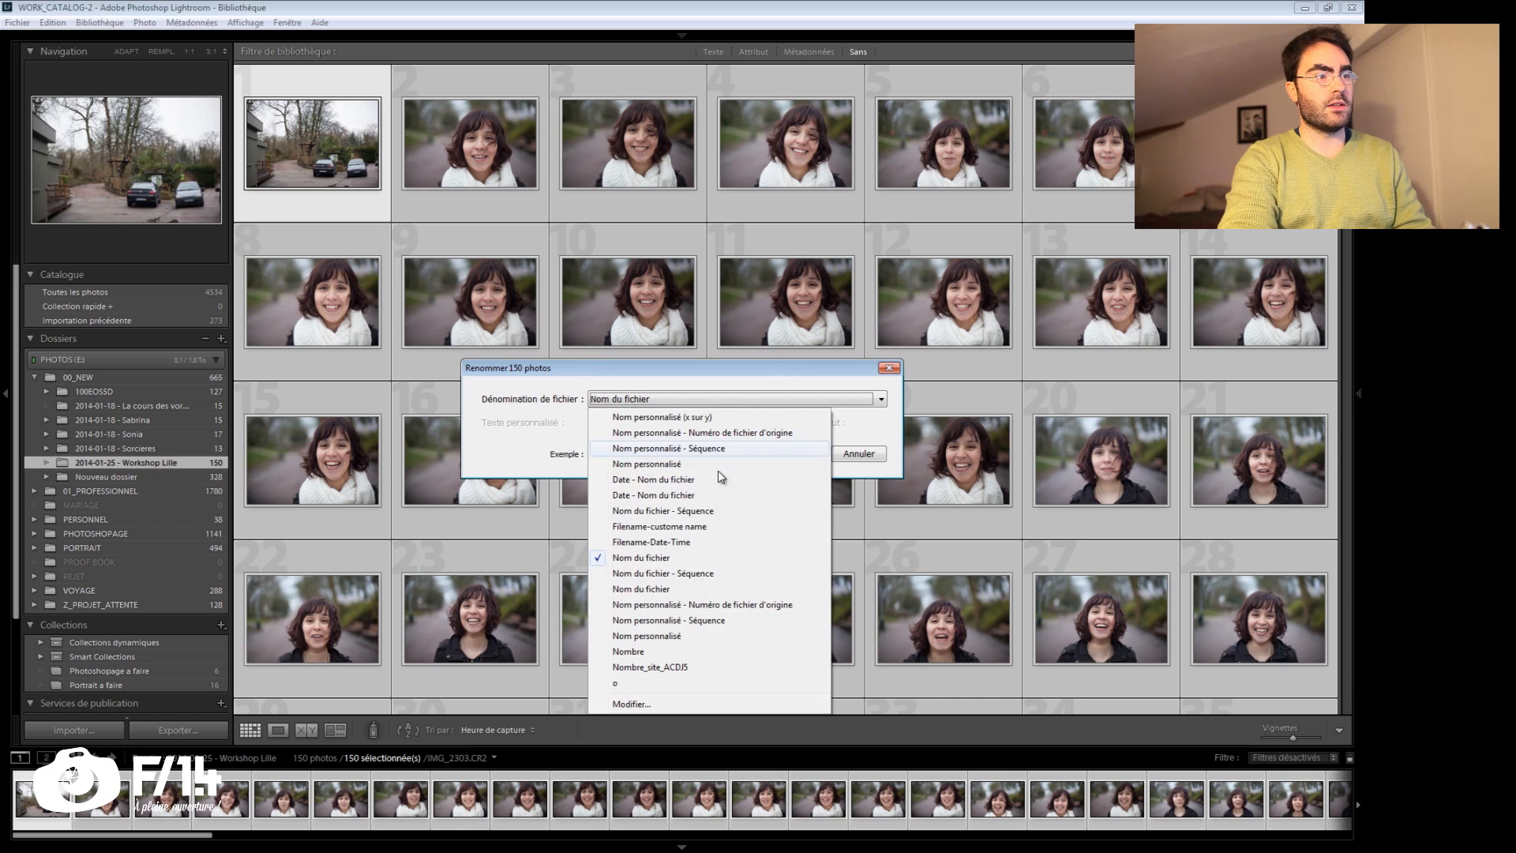
left_click(863, 460)
left_click(894, 368)
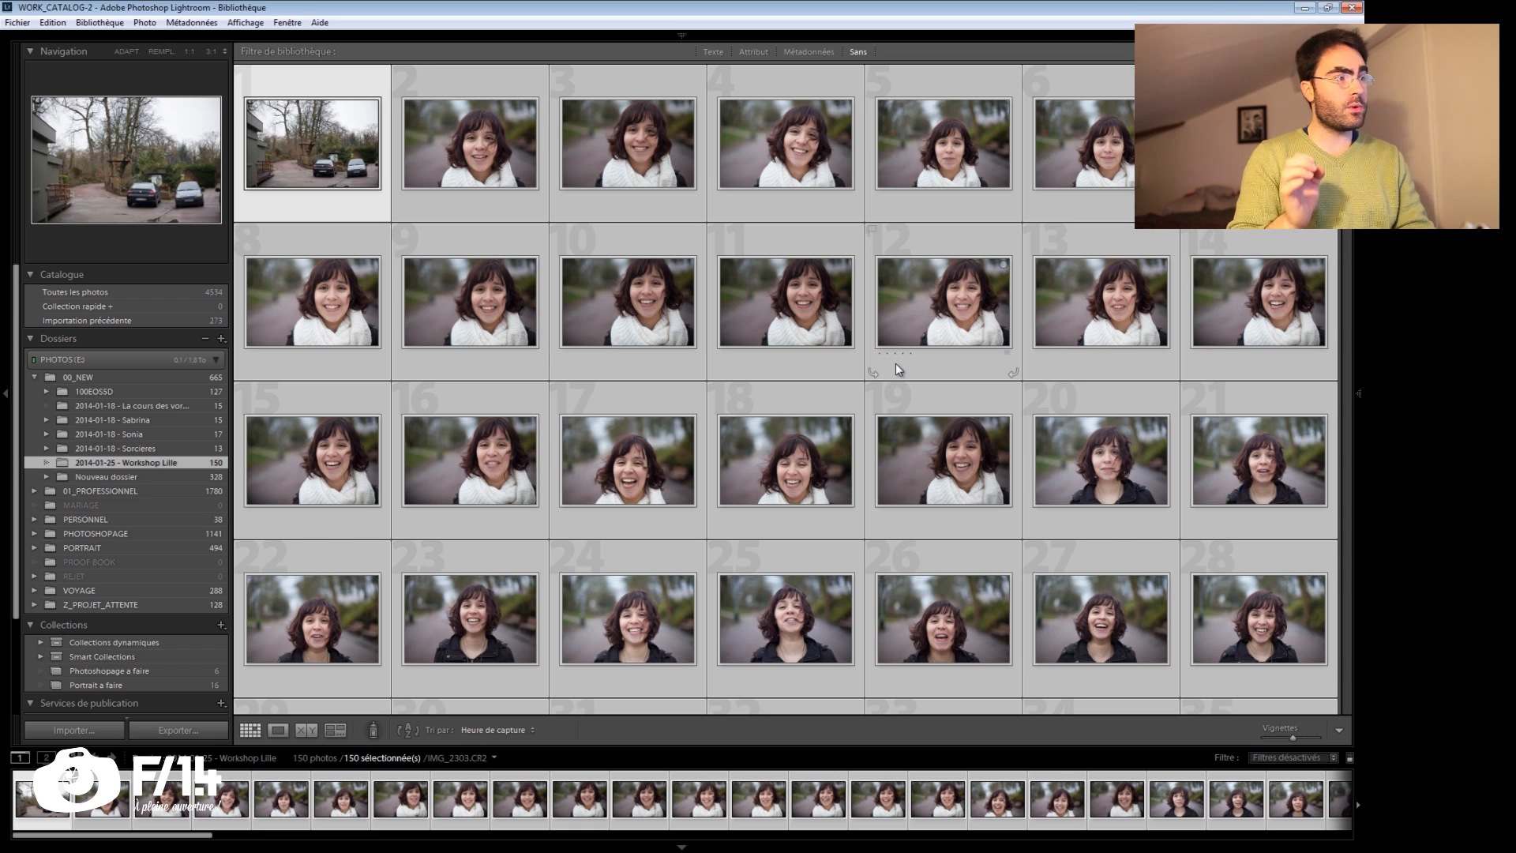
left_click(728, 257)
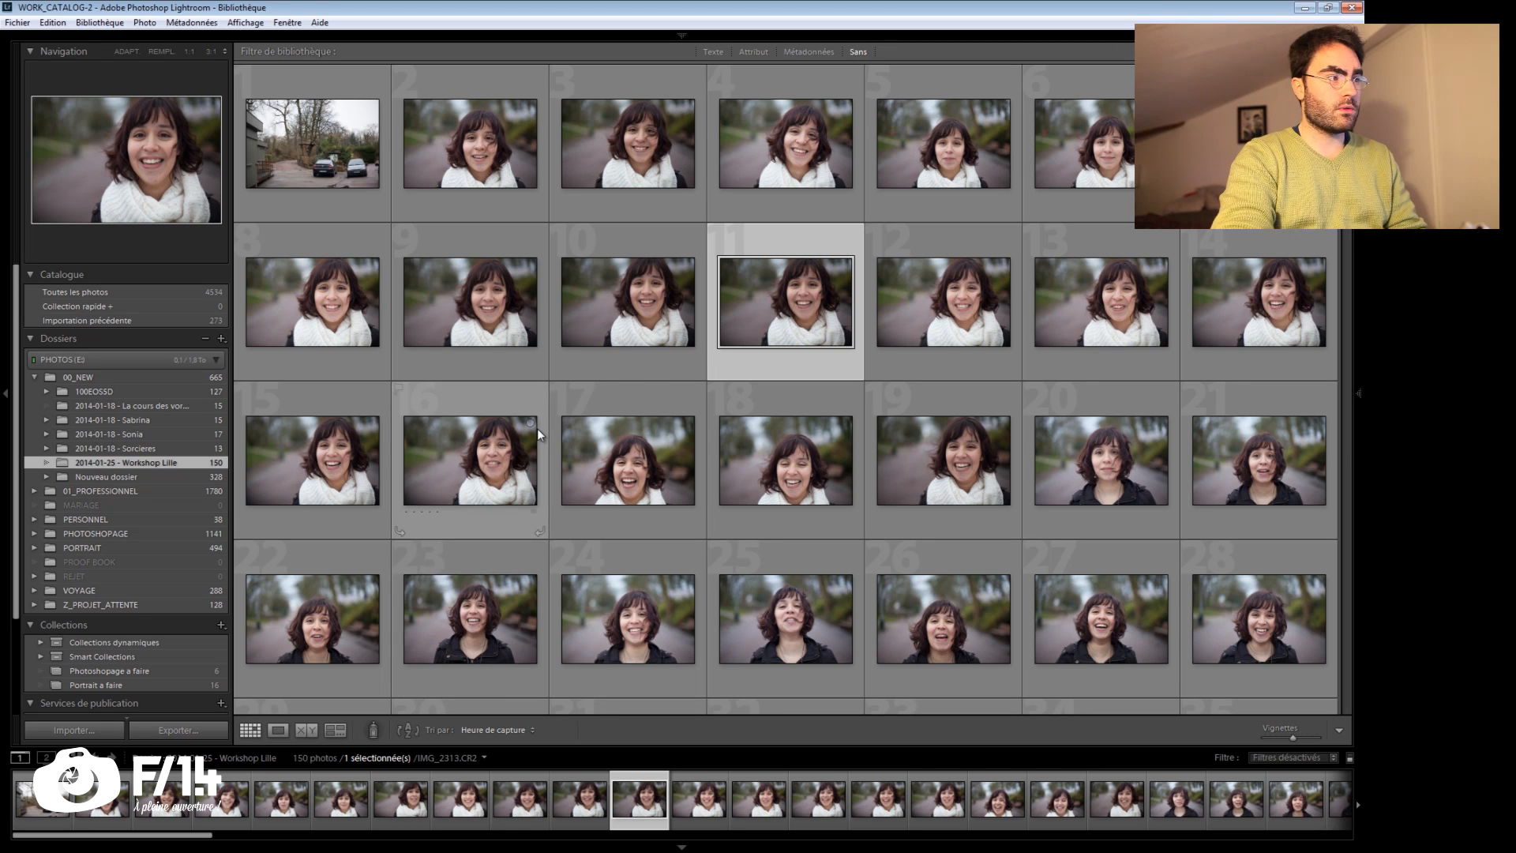
- Open the 2013-12-31 shoot inside PORTRAIT, view the options for exporting that folder as a catalogue, and cancel
left_click(34, 548)
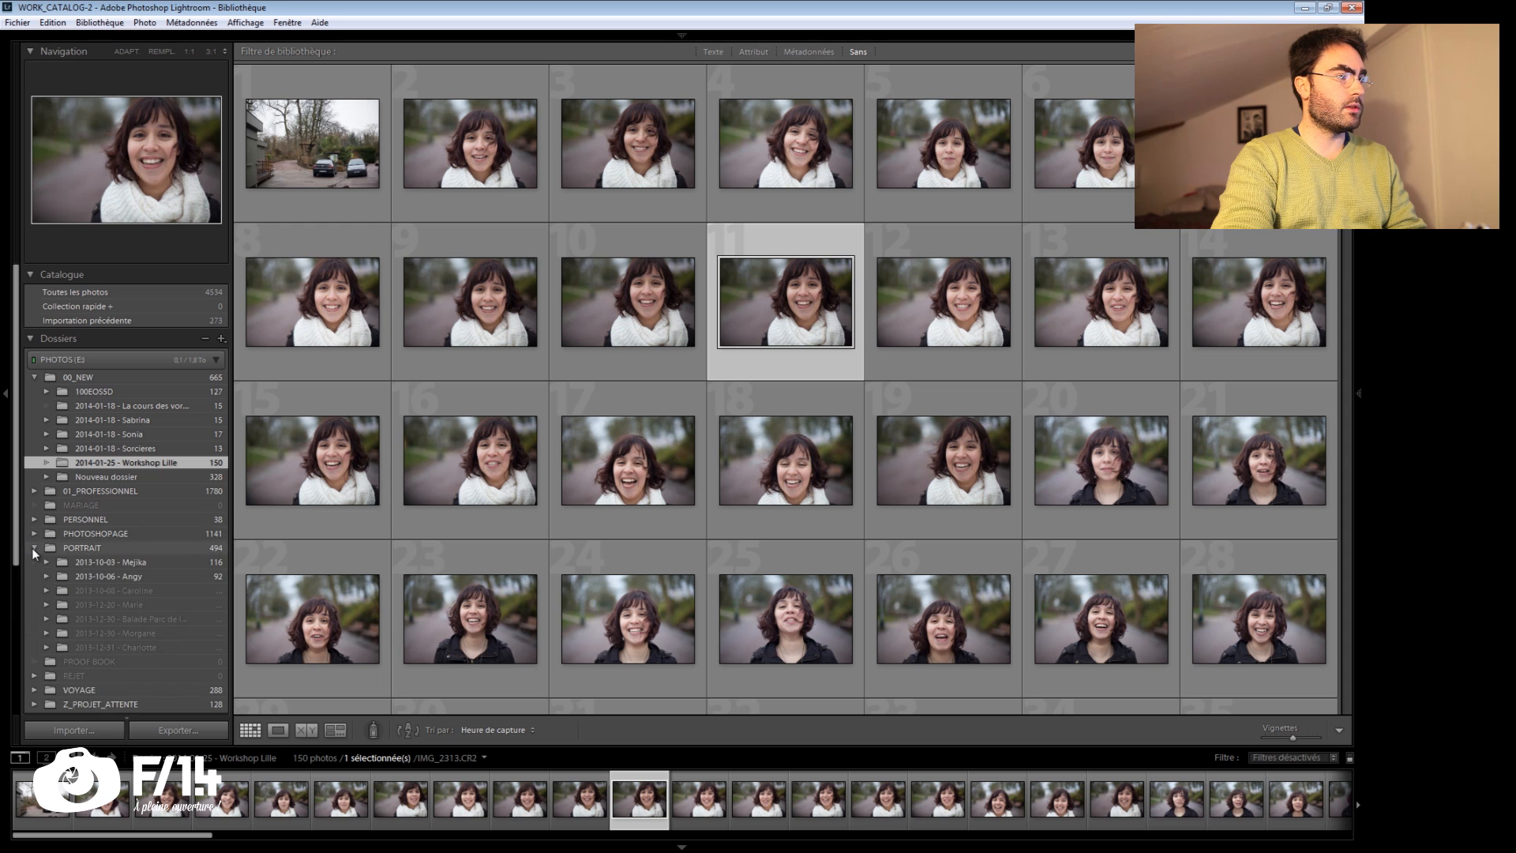
left_click(139, 593)
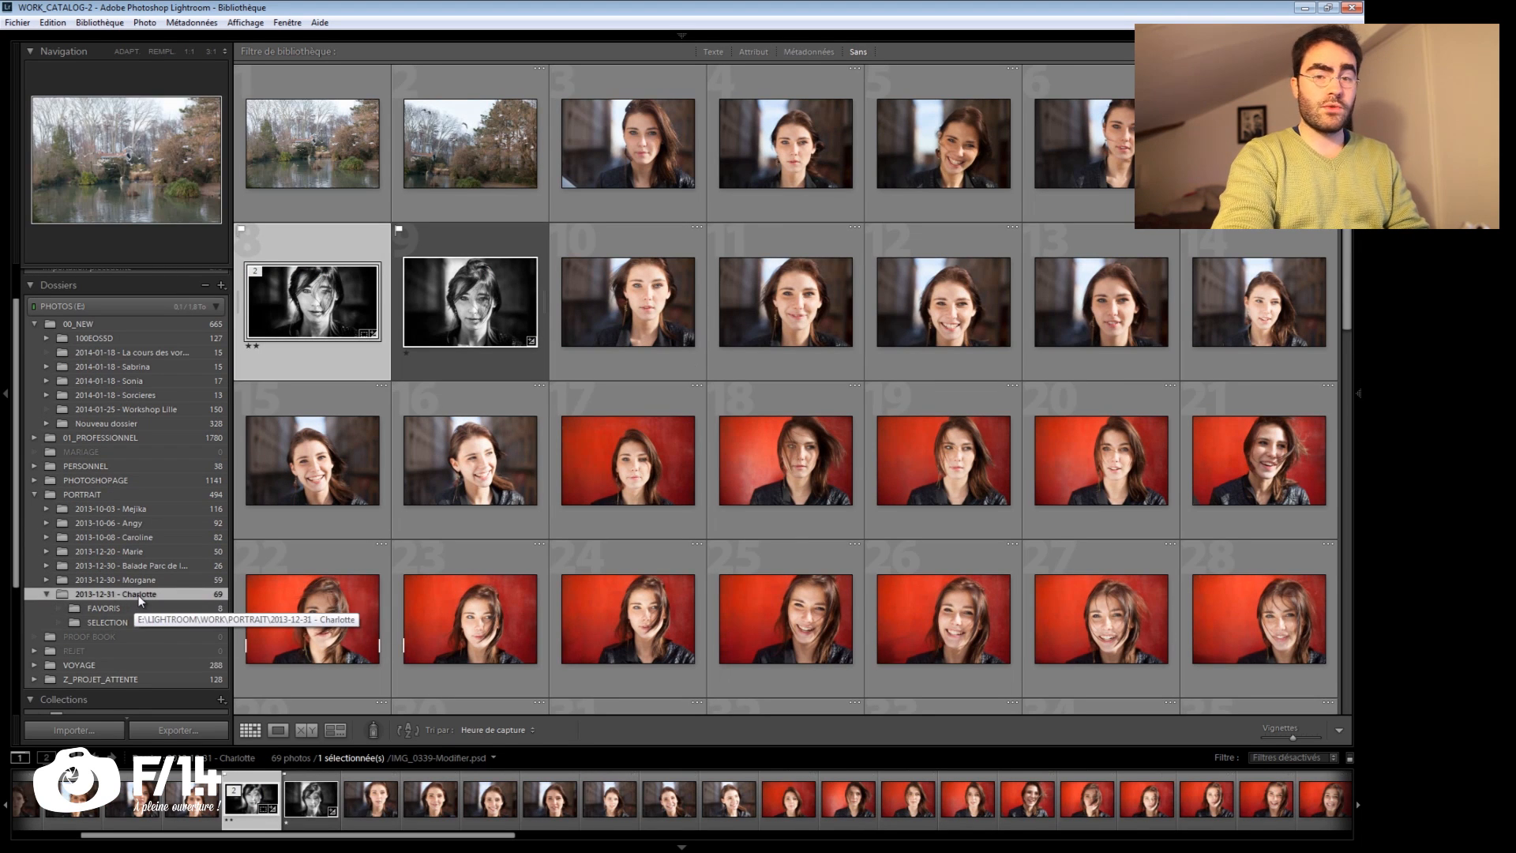
right_click(140, 599)
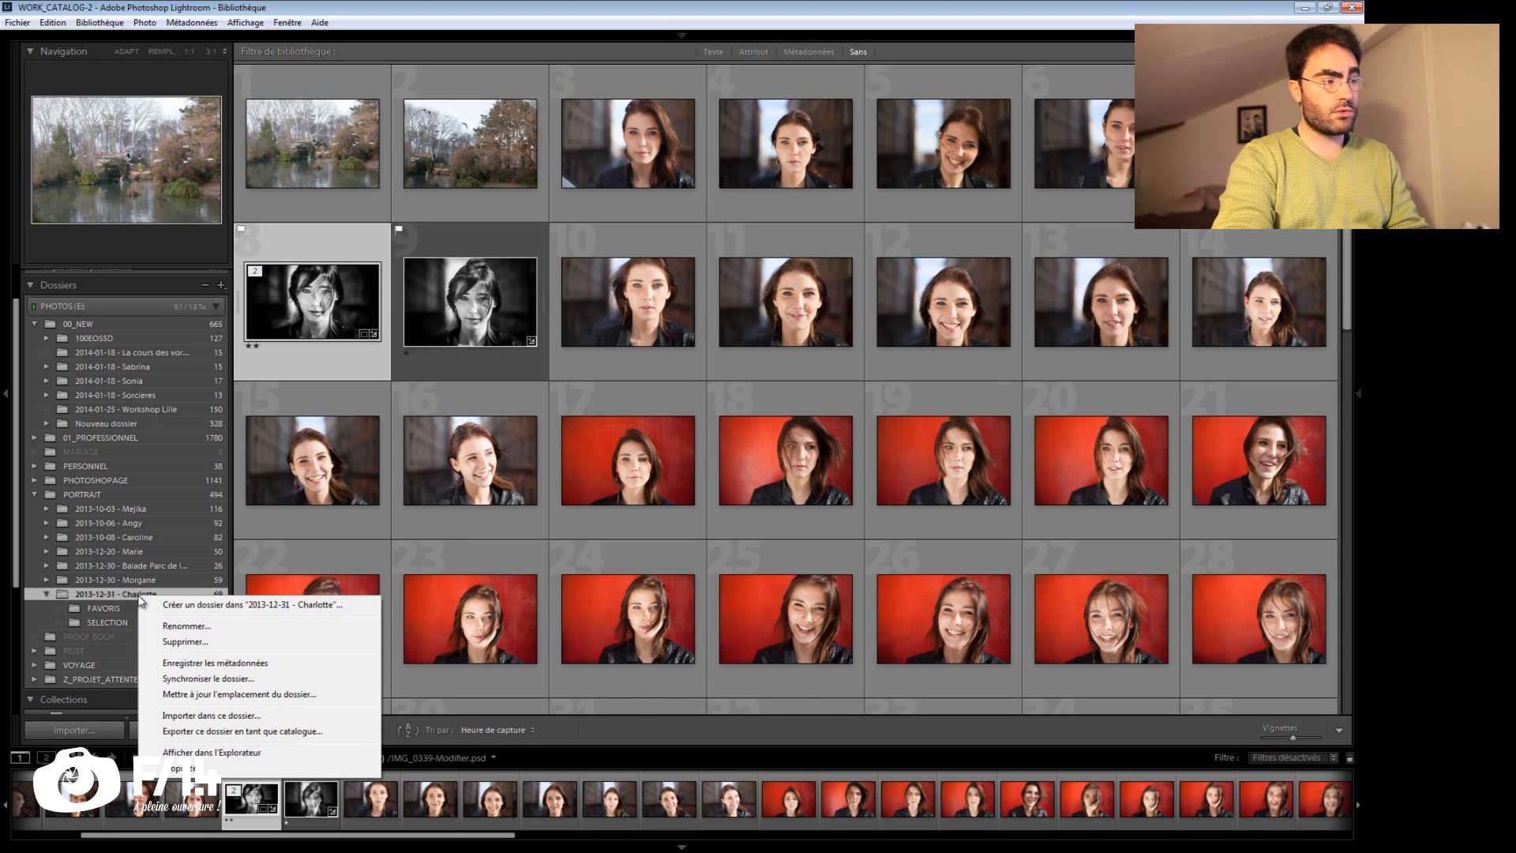
left_click(237, 731)
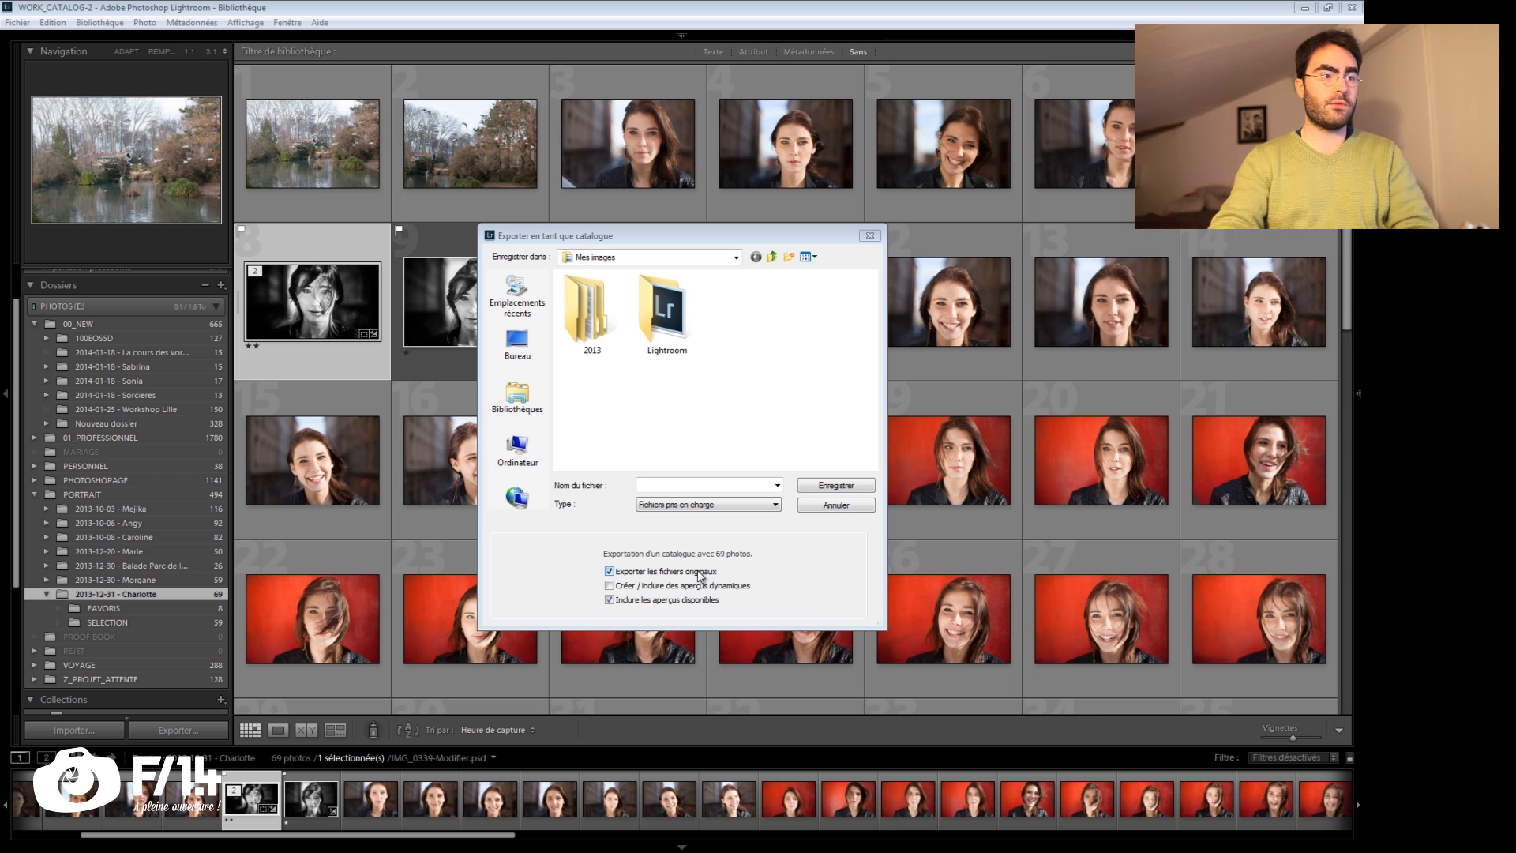
left_click(870, 236)
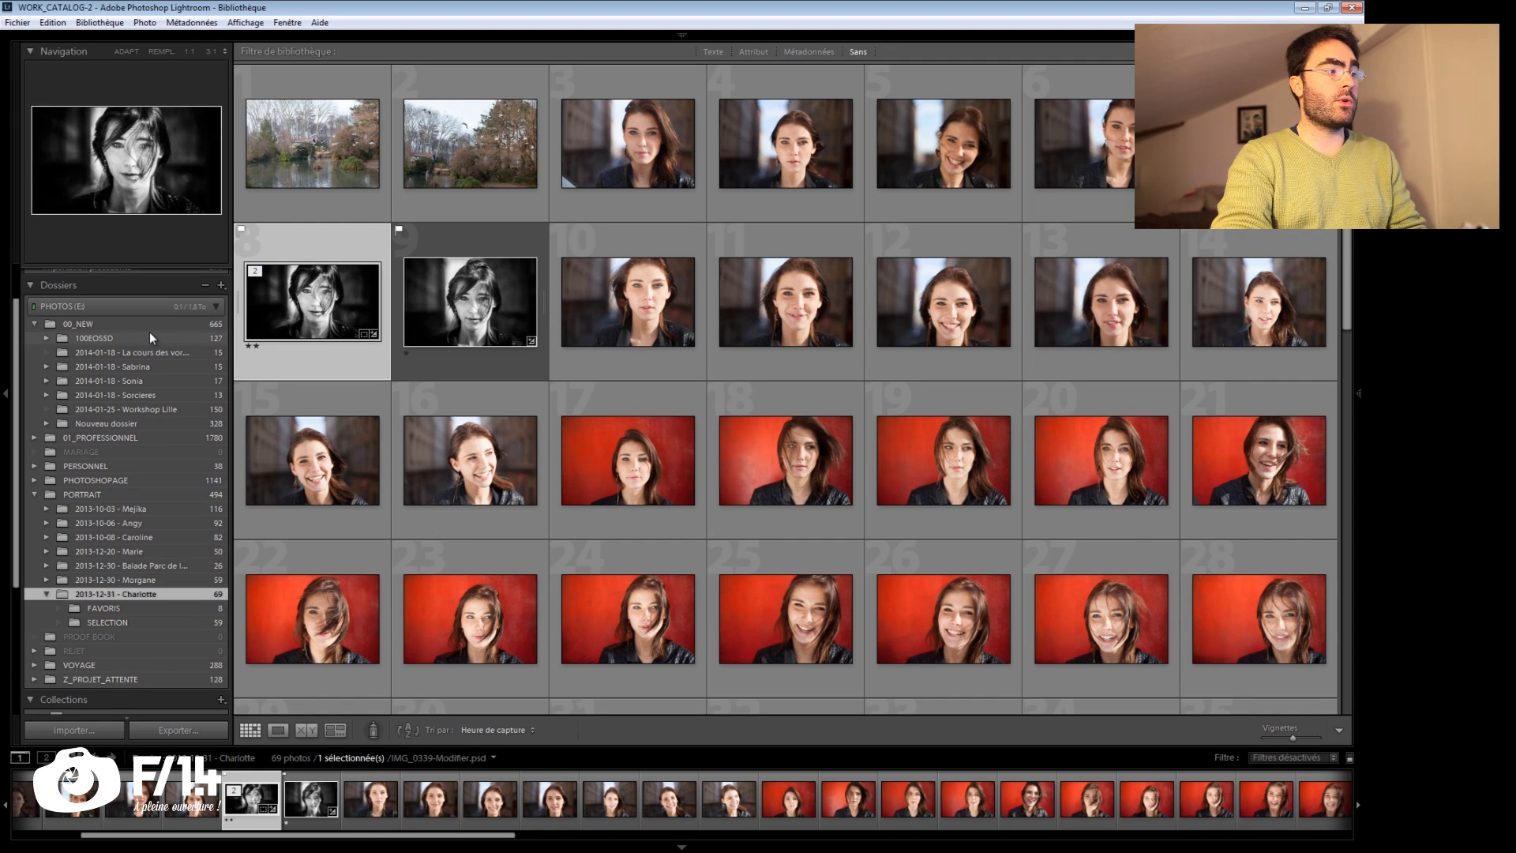
- Open the FAVORIS subfolder of the 2013-12-31 shoot and select only the fifth photo
left_click(182, 608)
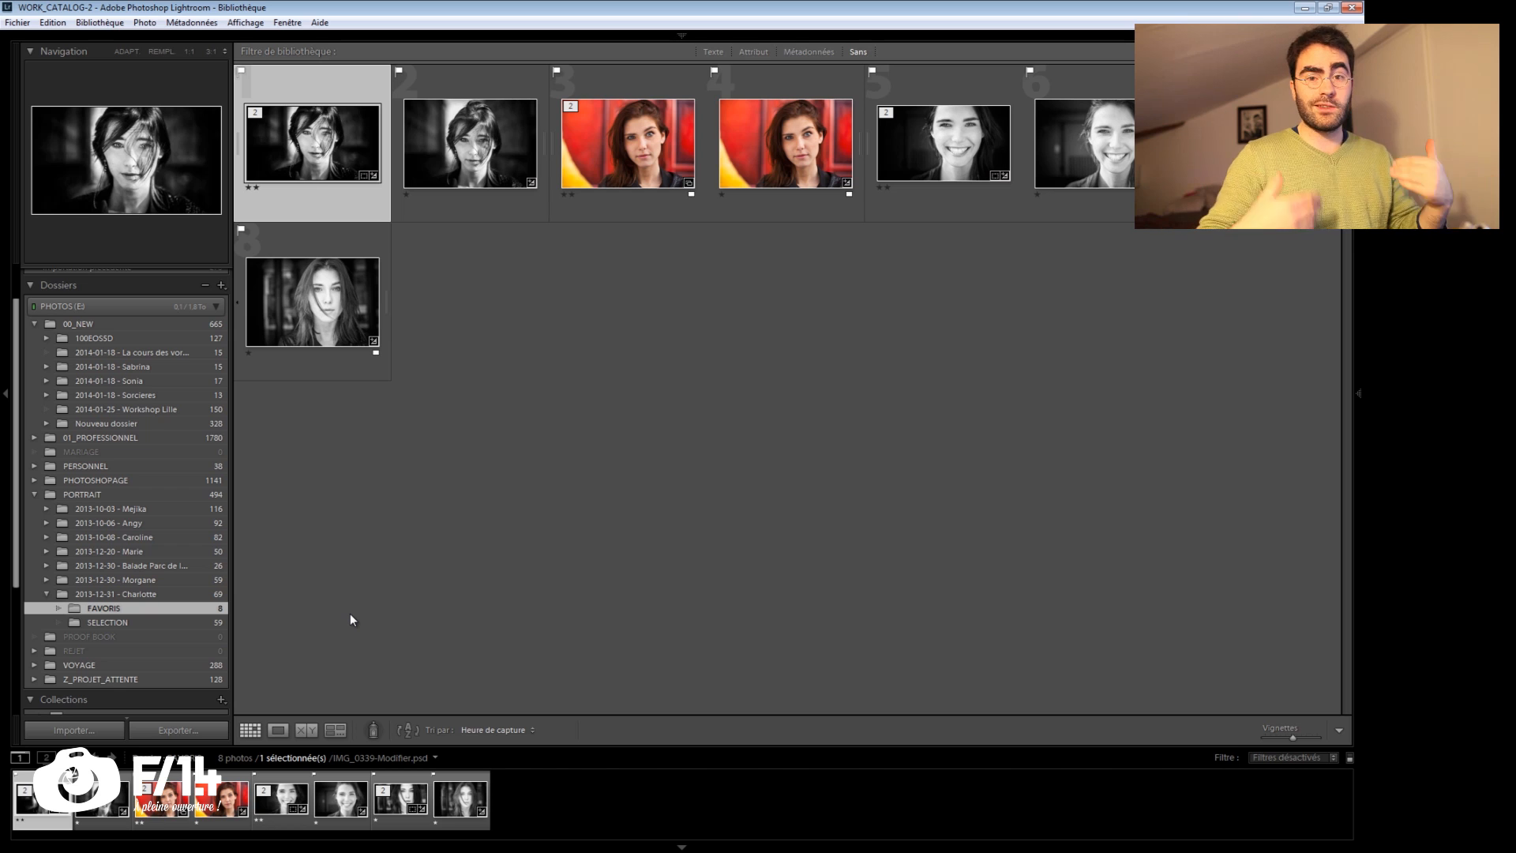
left_click(628, 142, "ctrl")
left_click(976, 176, "ctrl")
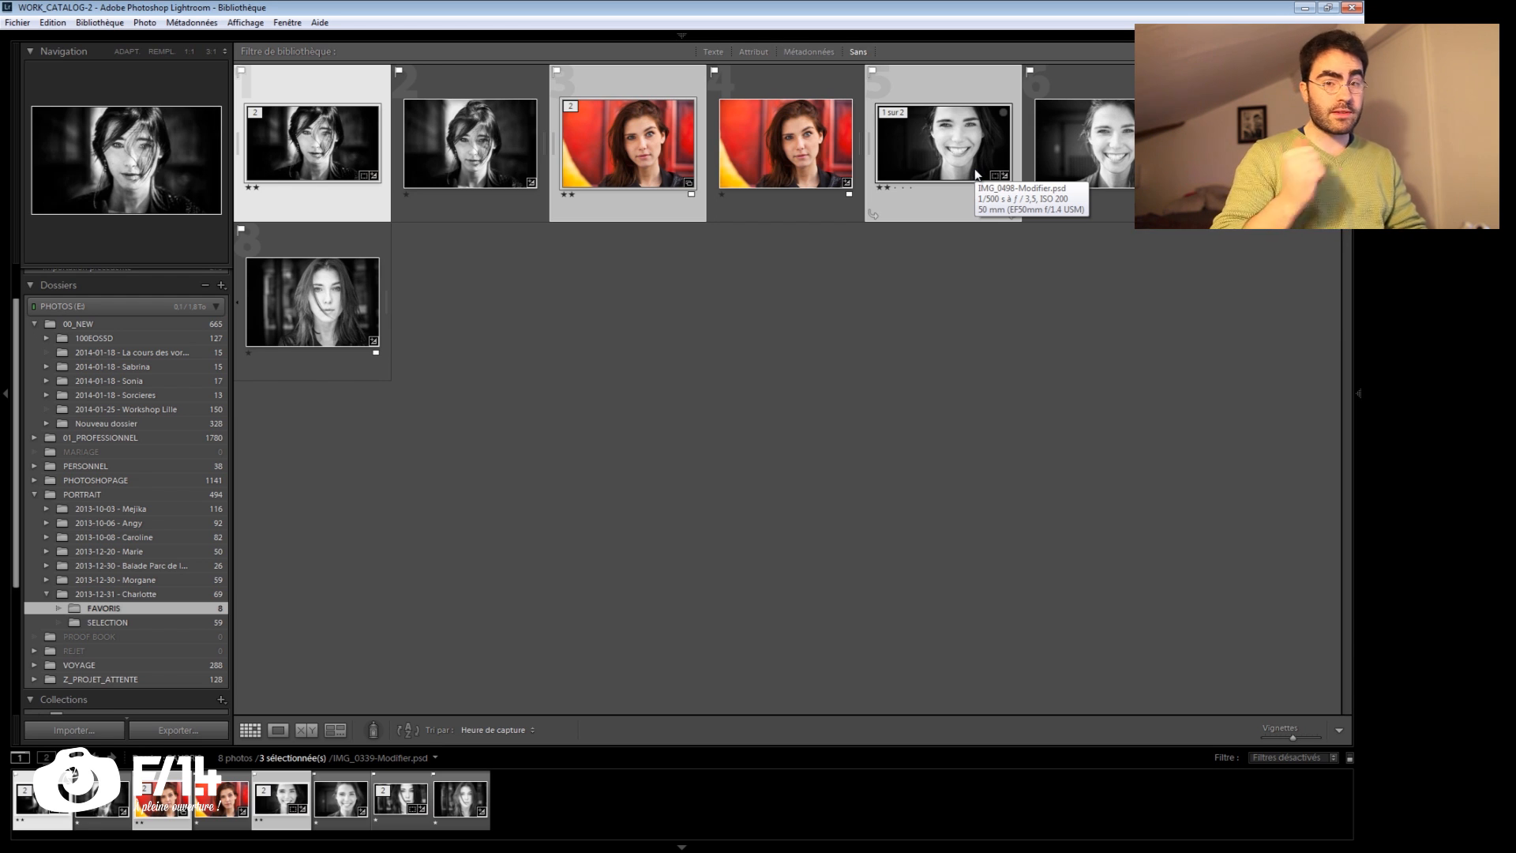
left_click(921, 286)
left_click(897, 120)
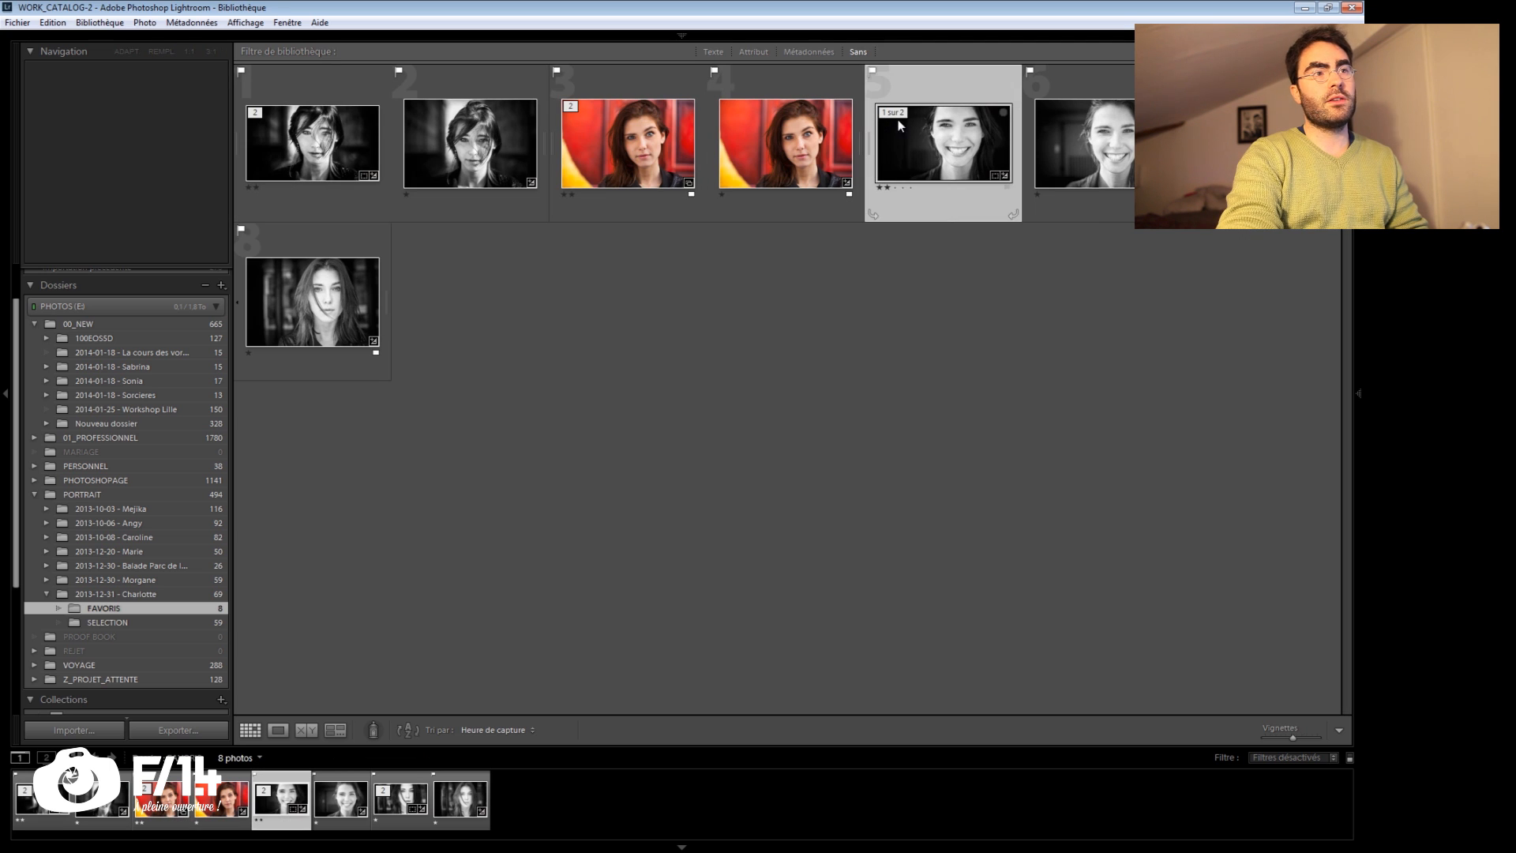
- Open the full export settings for the selected photo and load the PSD preset from 02 - PORTFOLIO
right_click(900, 141)
mouse_move(1002, 500)
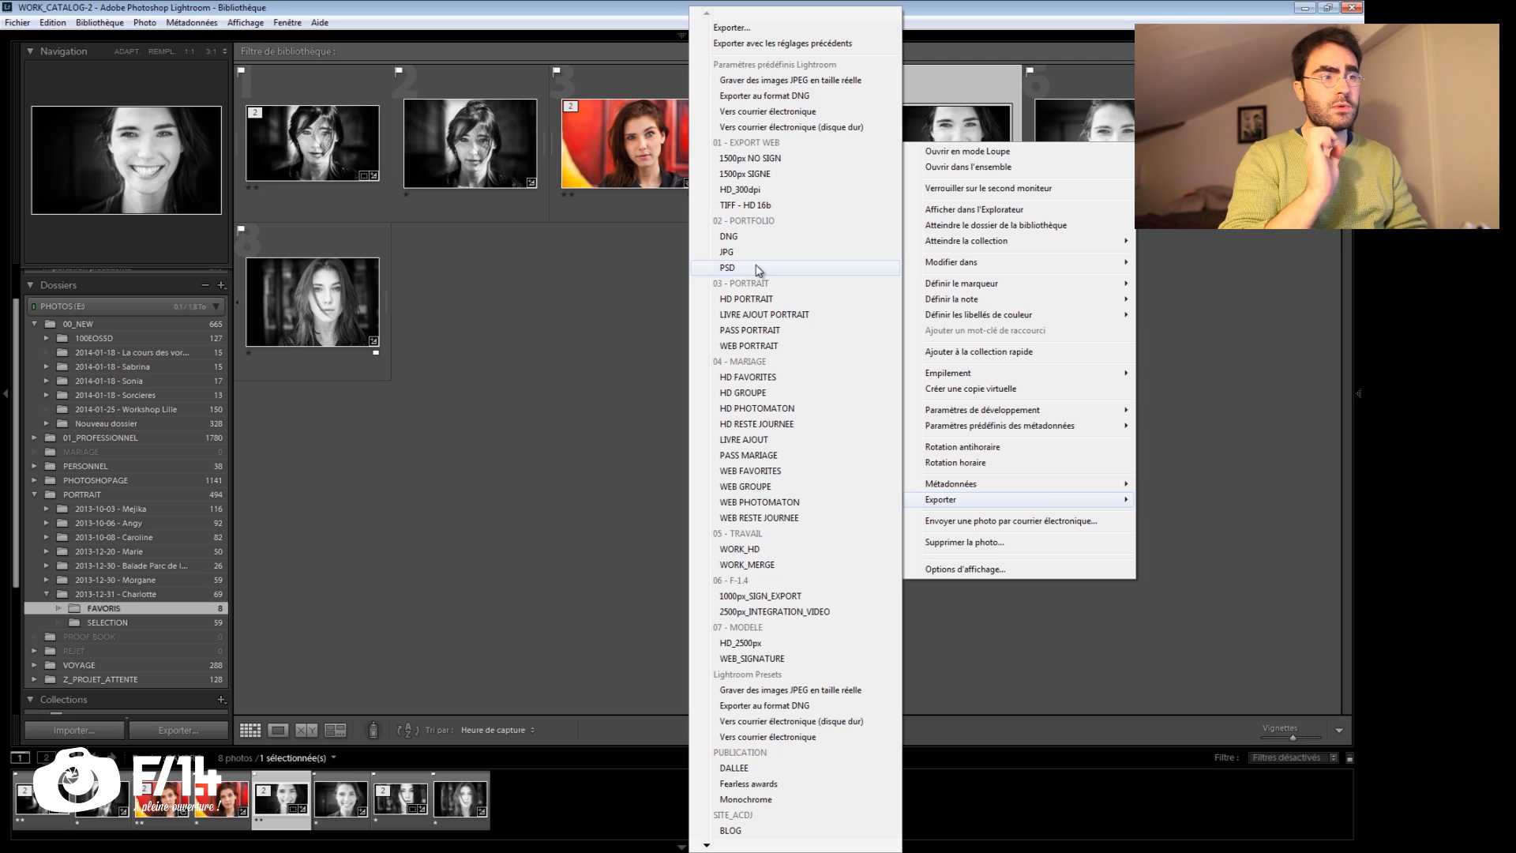
left_click(807, 28)
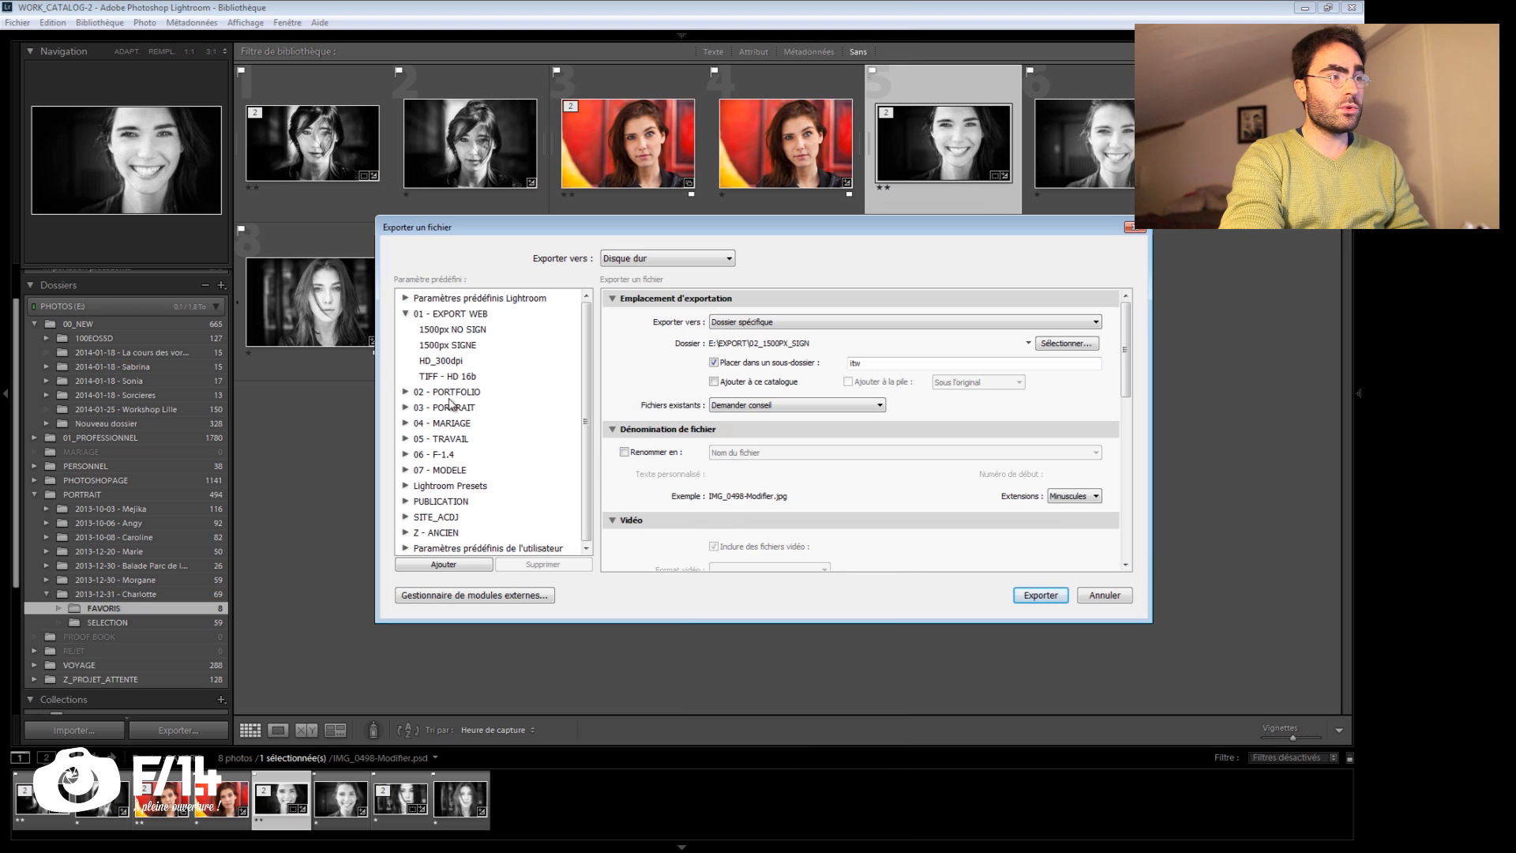
left_click(411, 395)
left_click(405, 392)
left_click(432, 424)
left_click(438, 439)
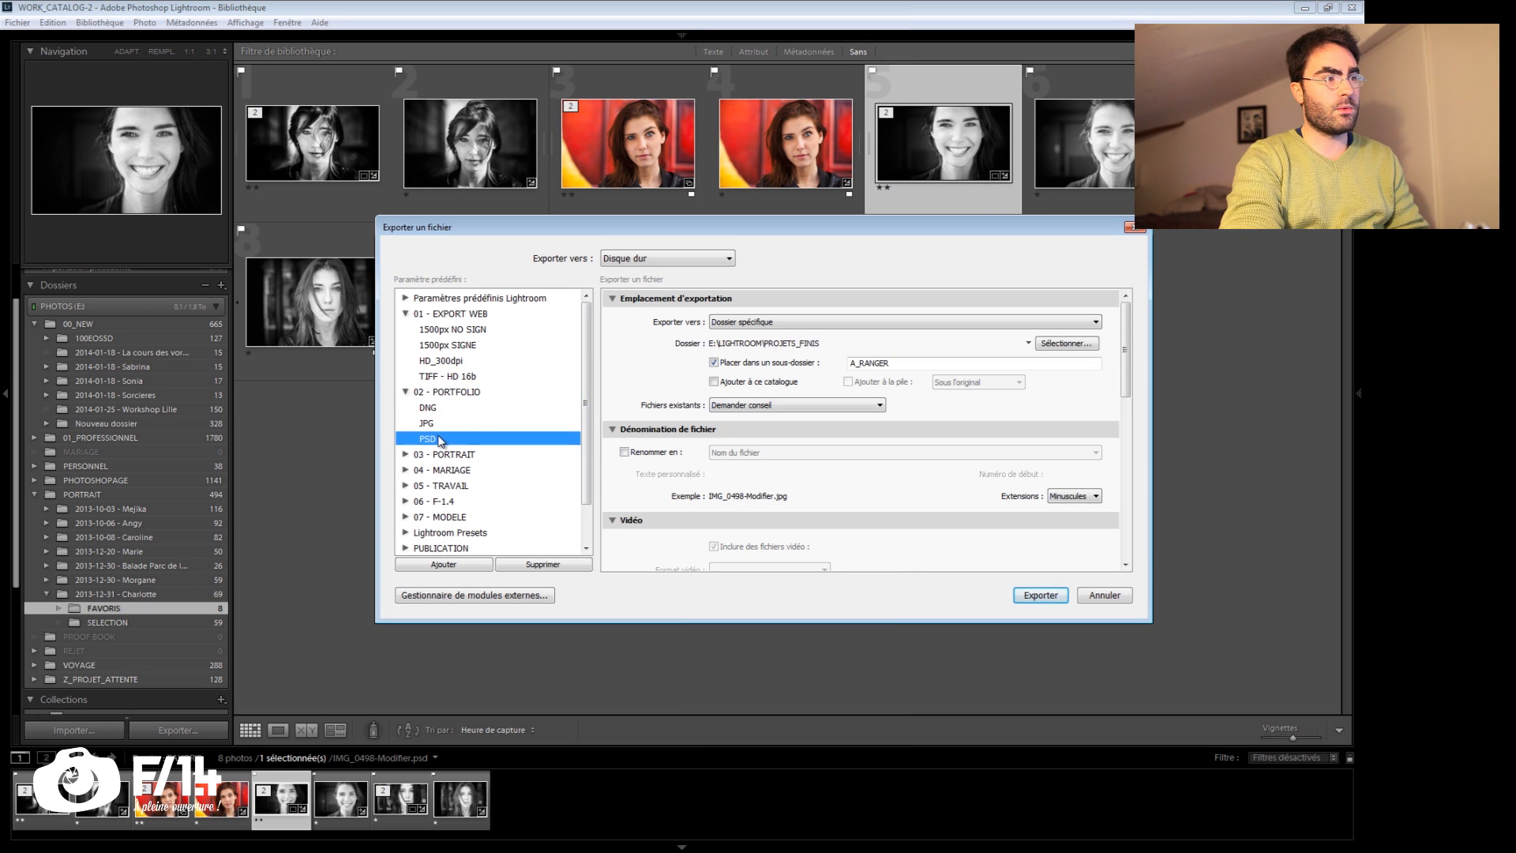
- Review the PSD preset's image format choices and destination folder, and close the export settings without exporting
scroll(1134, 377, "down", 5)
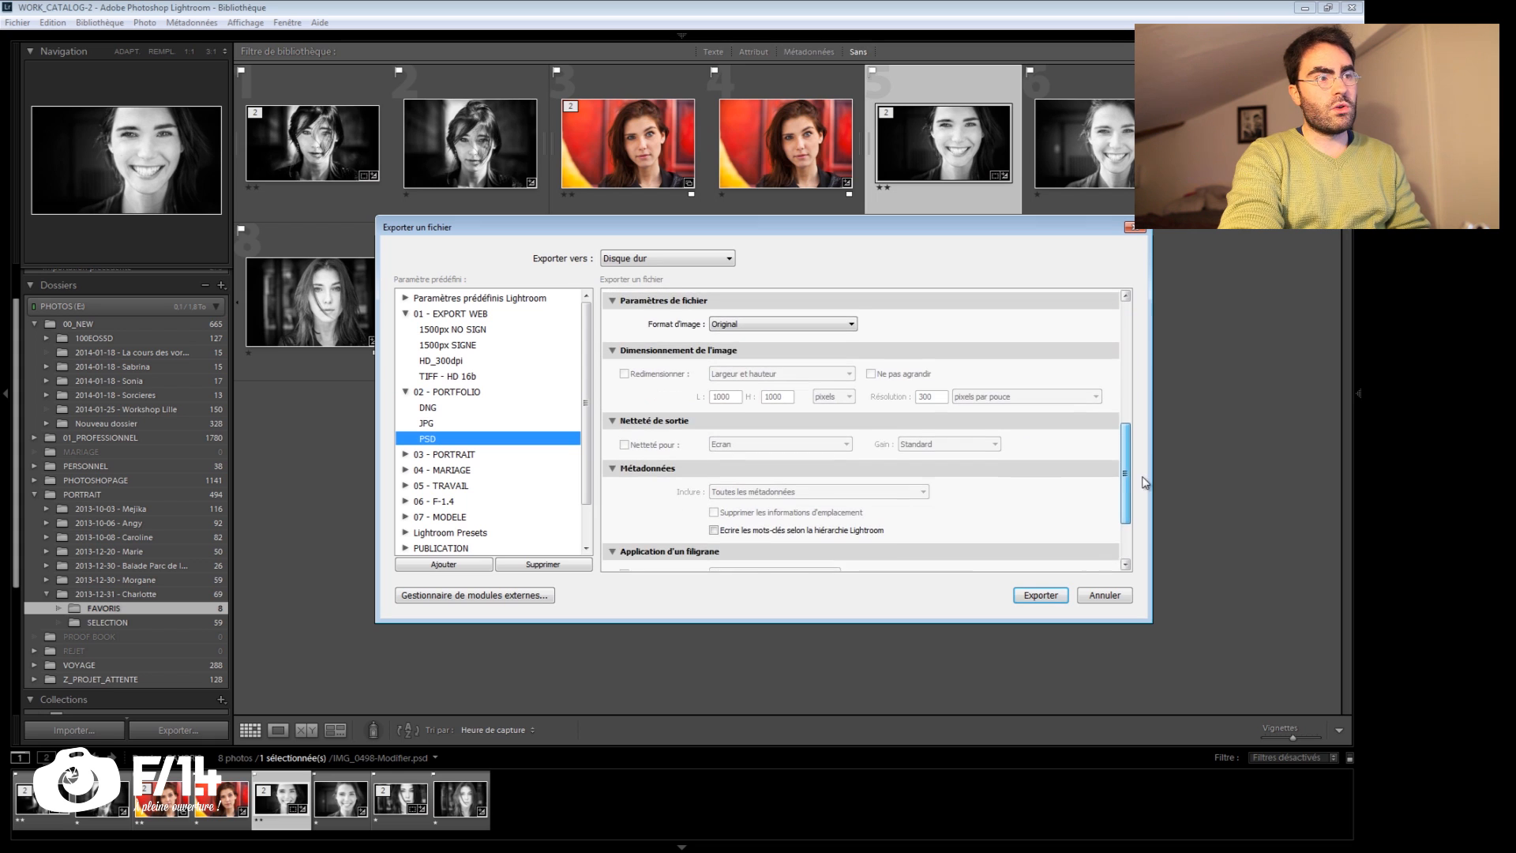
left_click(715, 333)
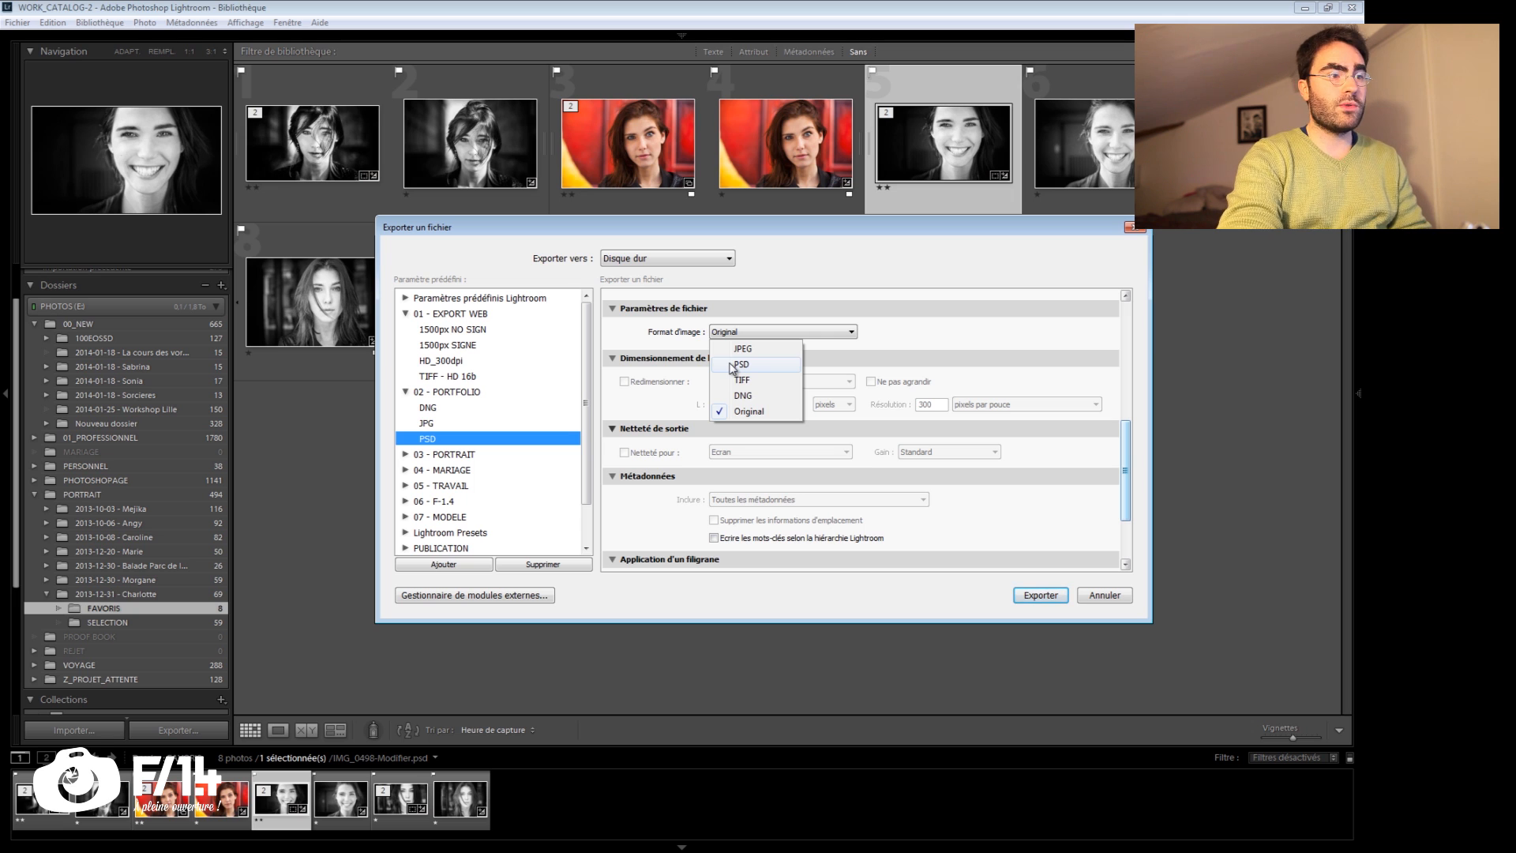
left_click(926, 356)
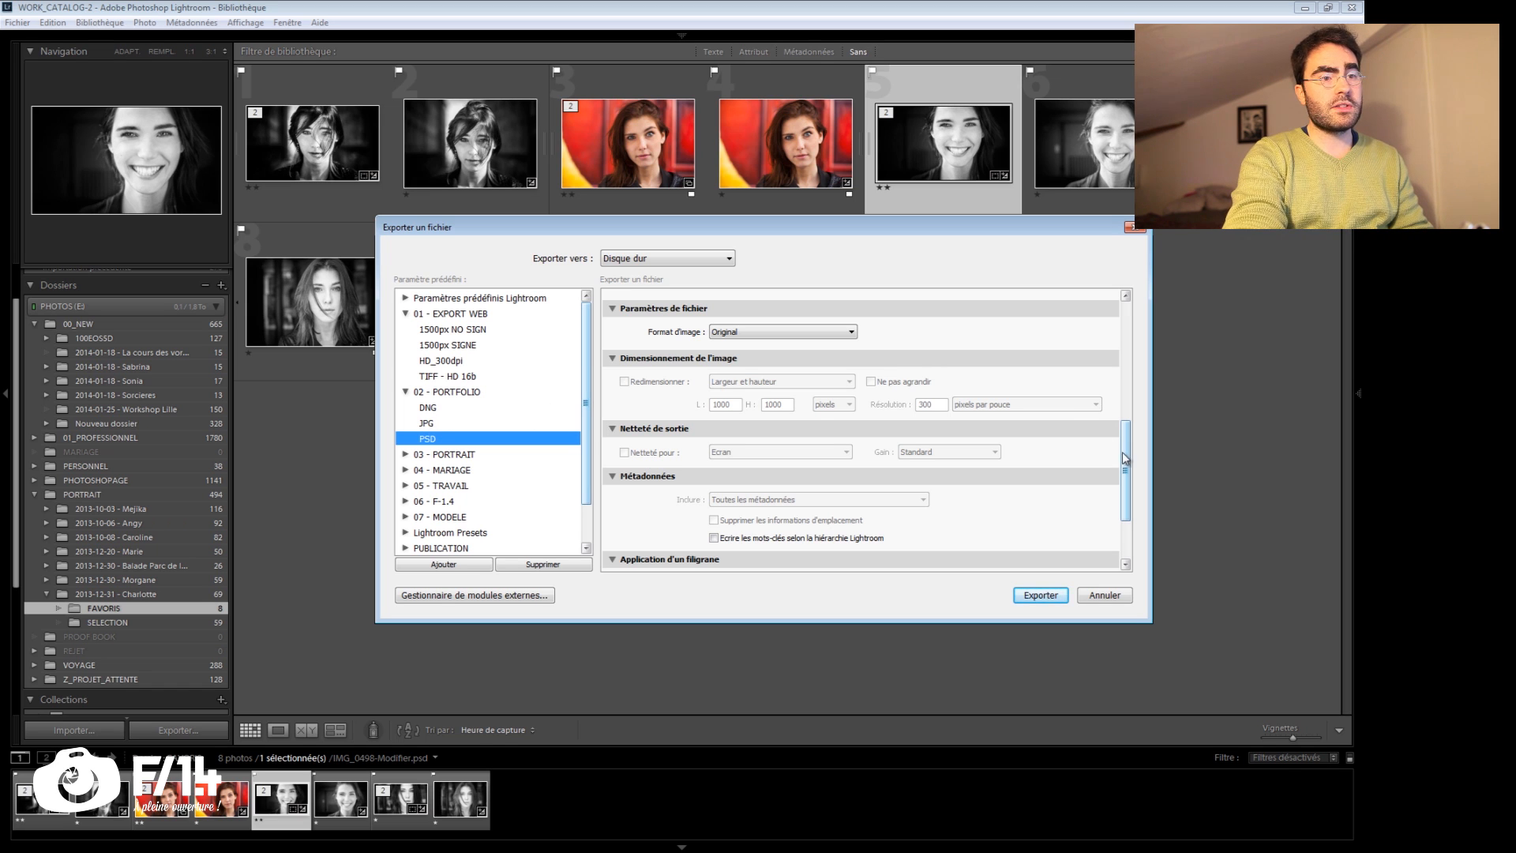
left_click_drag(1124, 454, 880, 375)
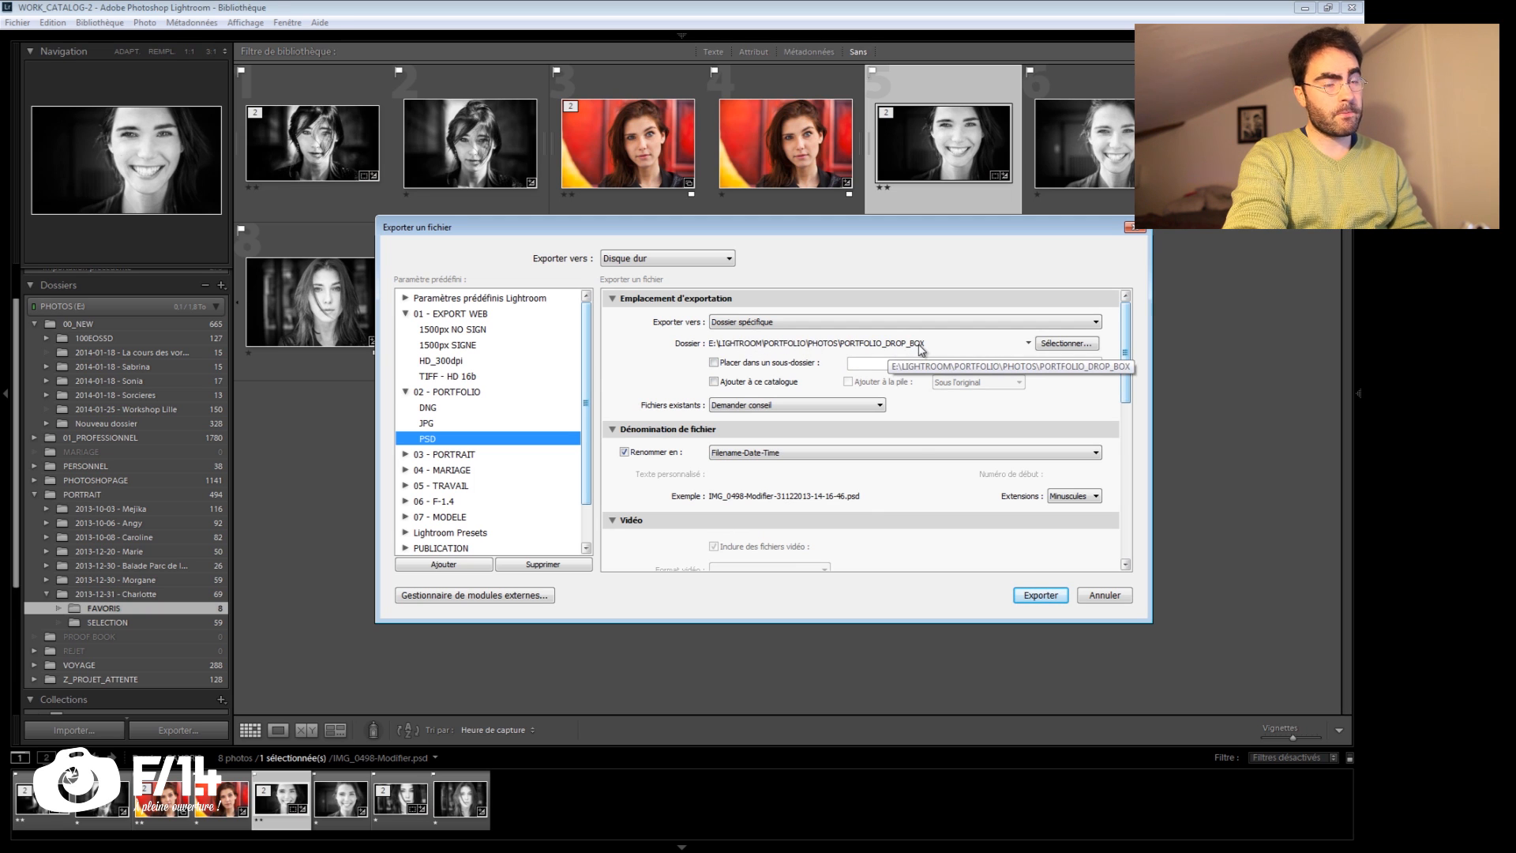
left_click(1135, 227)
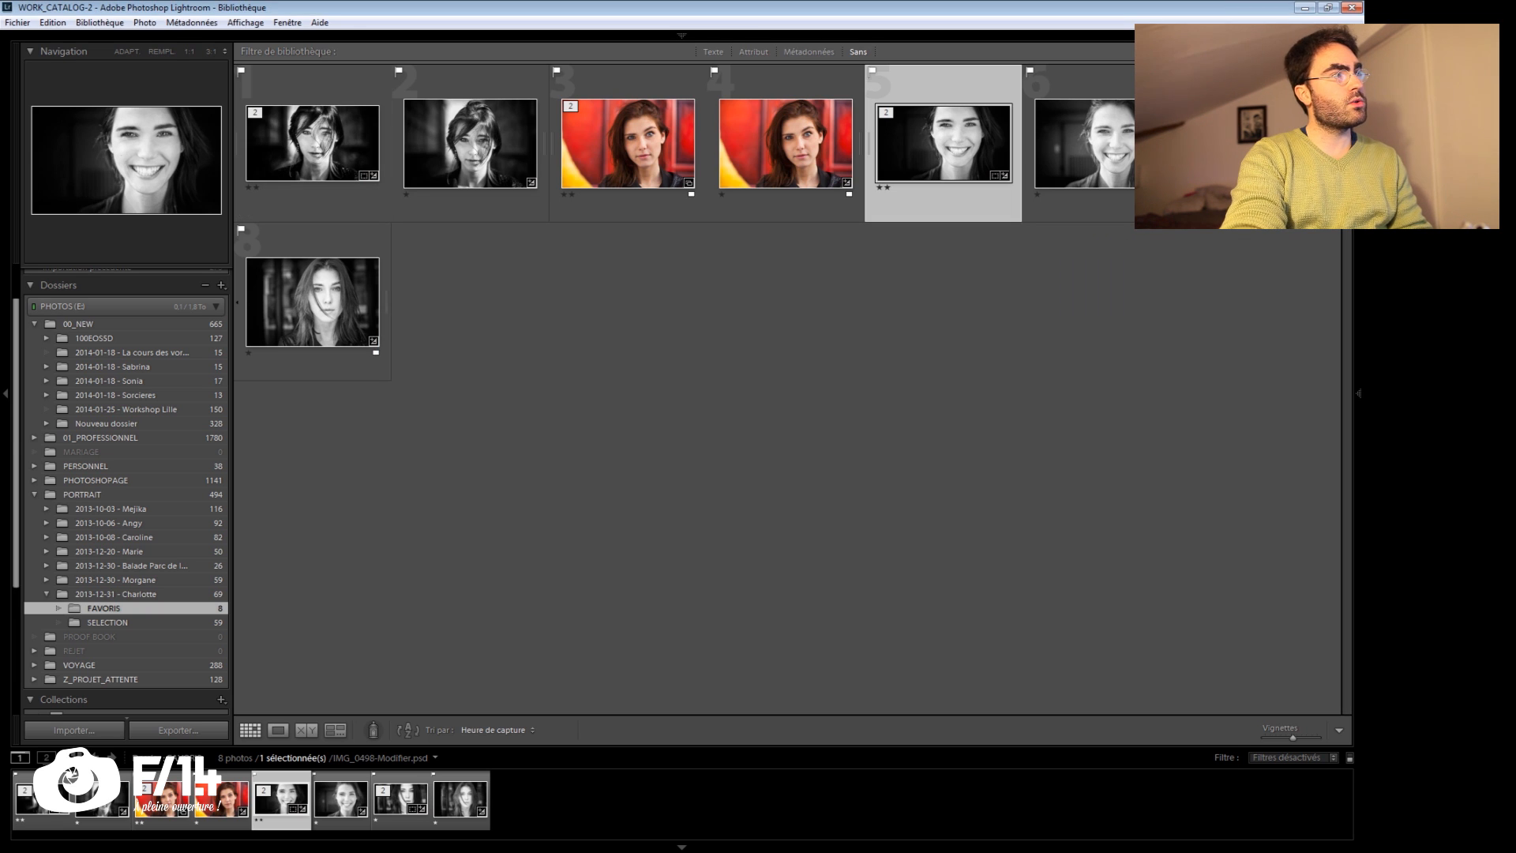
- Switch to the recent catalogue PORTFOLIO_CATALOGUE-2.lrcat and show its 0_NEW ADDITIONS folder
left_click(14, 22)
mouse_move(225, 73)
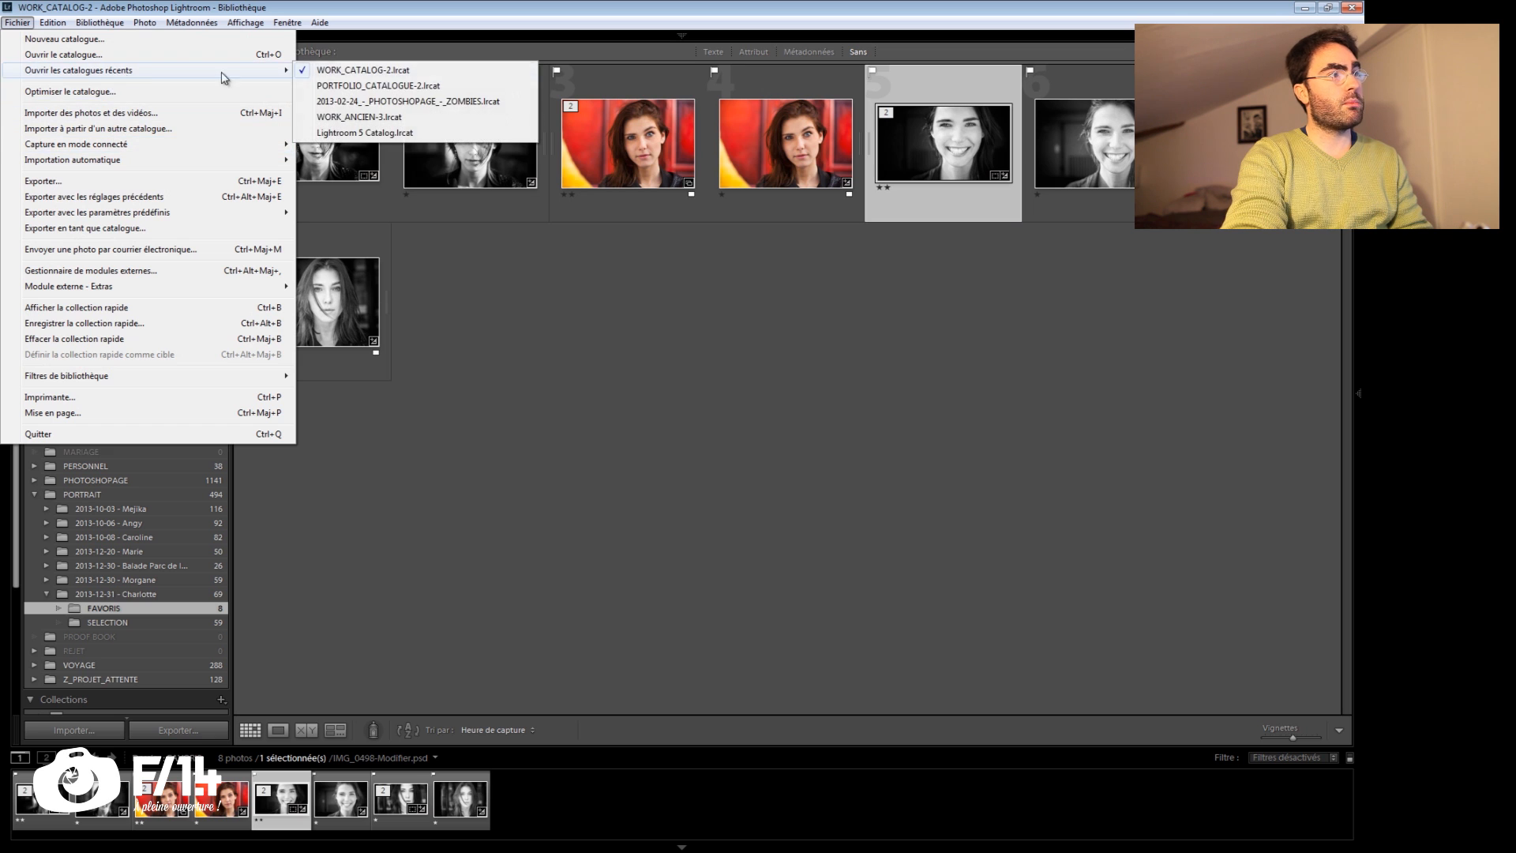
left_click(381, 87)
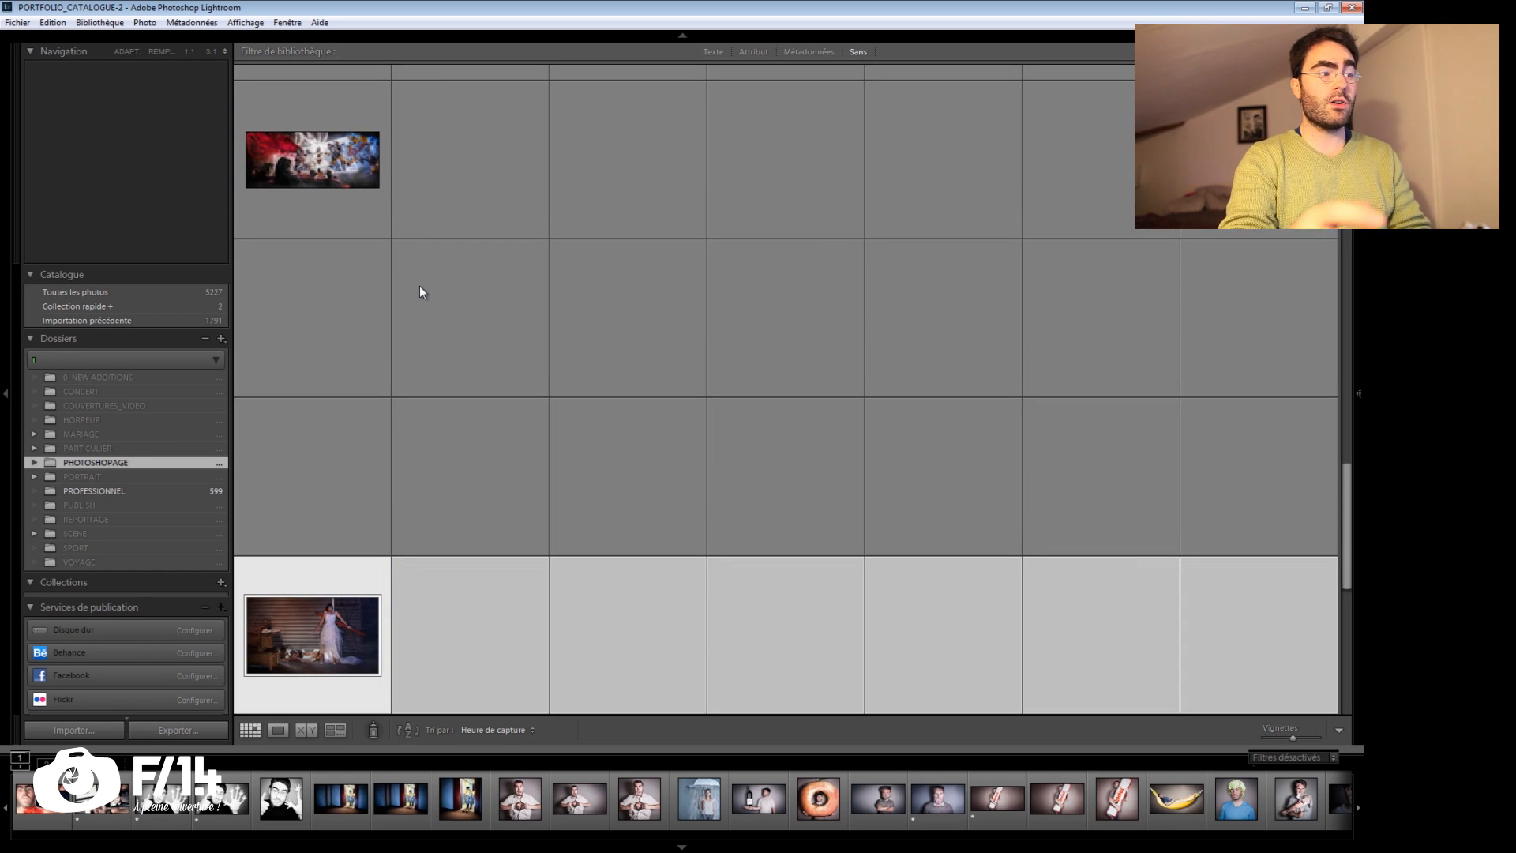
left_click(340, 452)
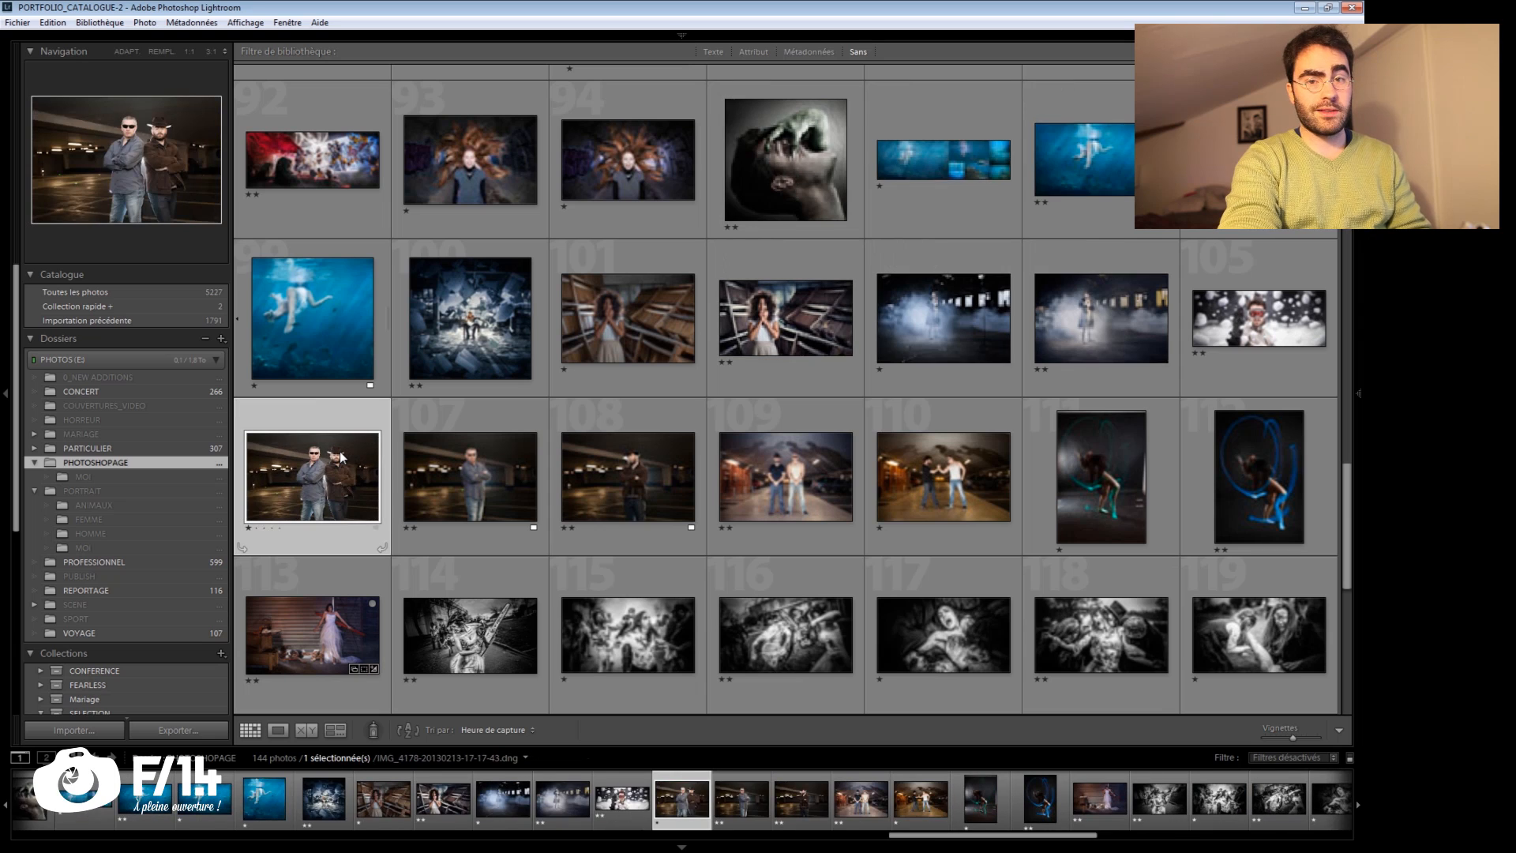
left_click(140, 379)
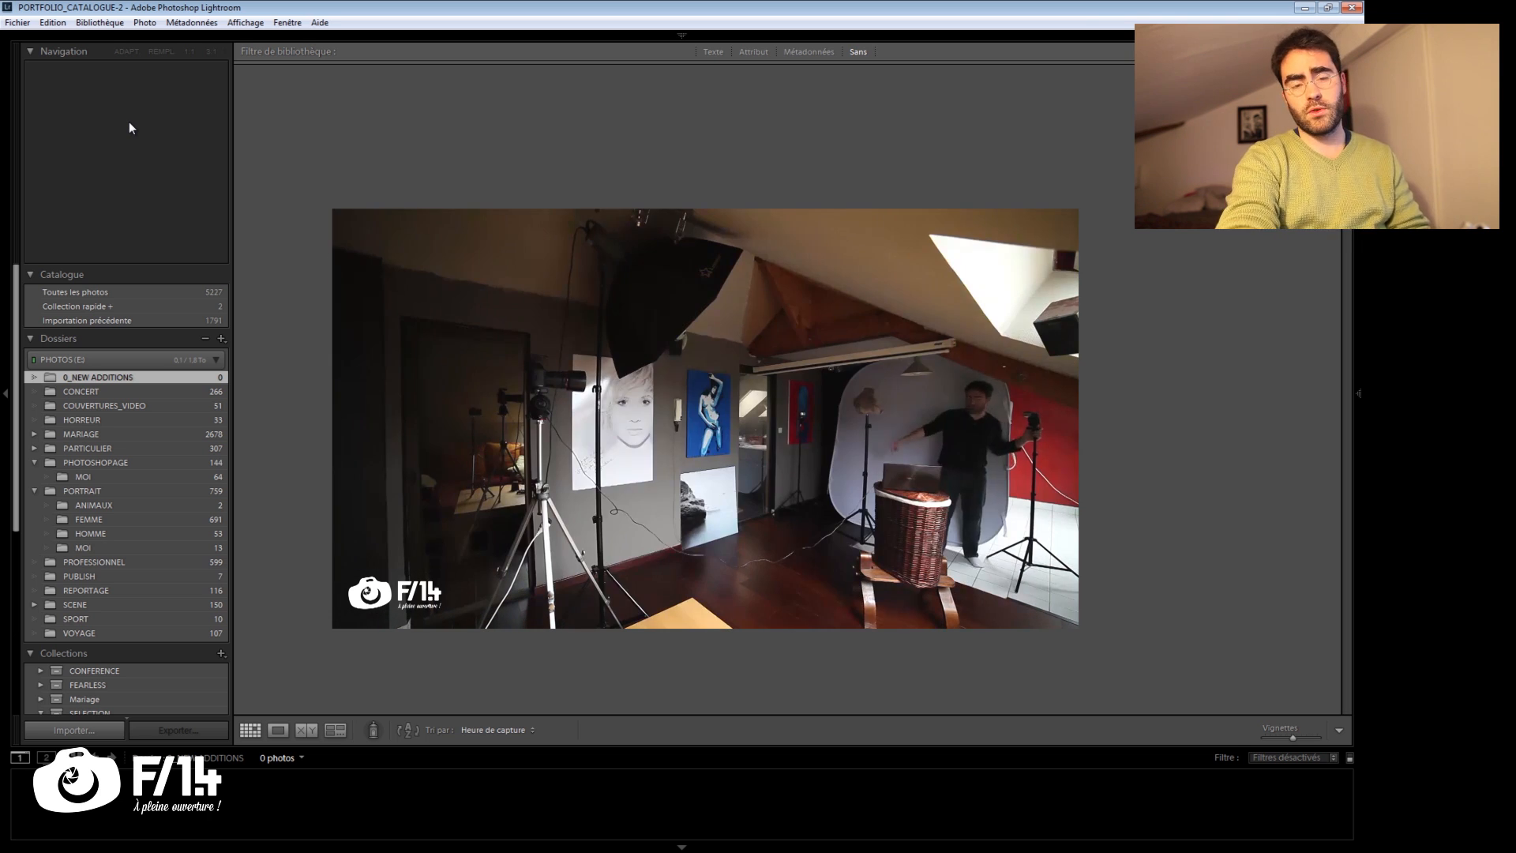
- Set the auto-import watched folder to PORTFOLIO_DROP_BOX in E:\LIGHTROOM\PORTFOLIO\PHOTOS and confirm the auto-import settings
left_click(9, 22)
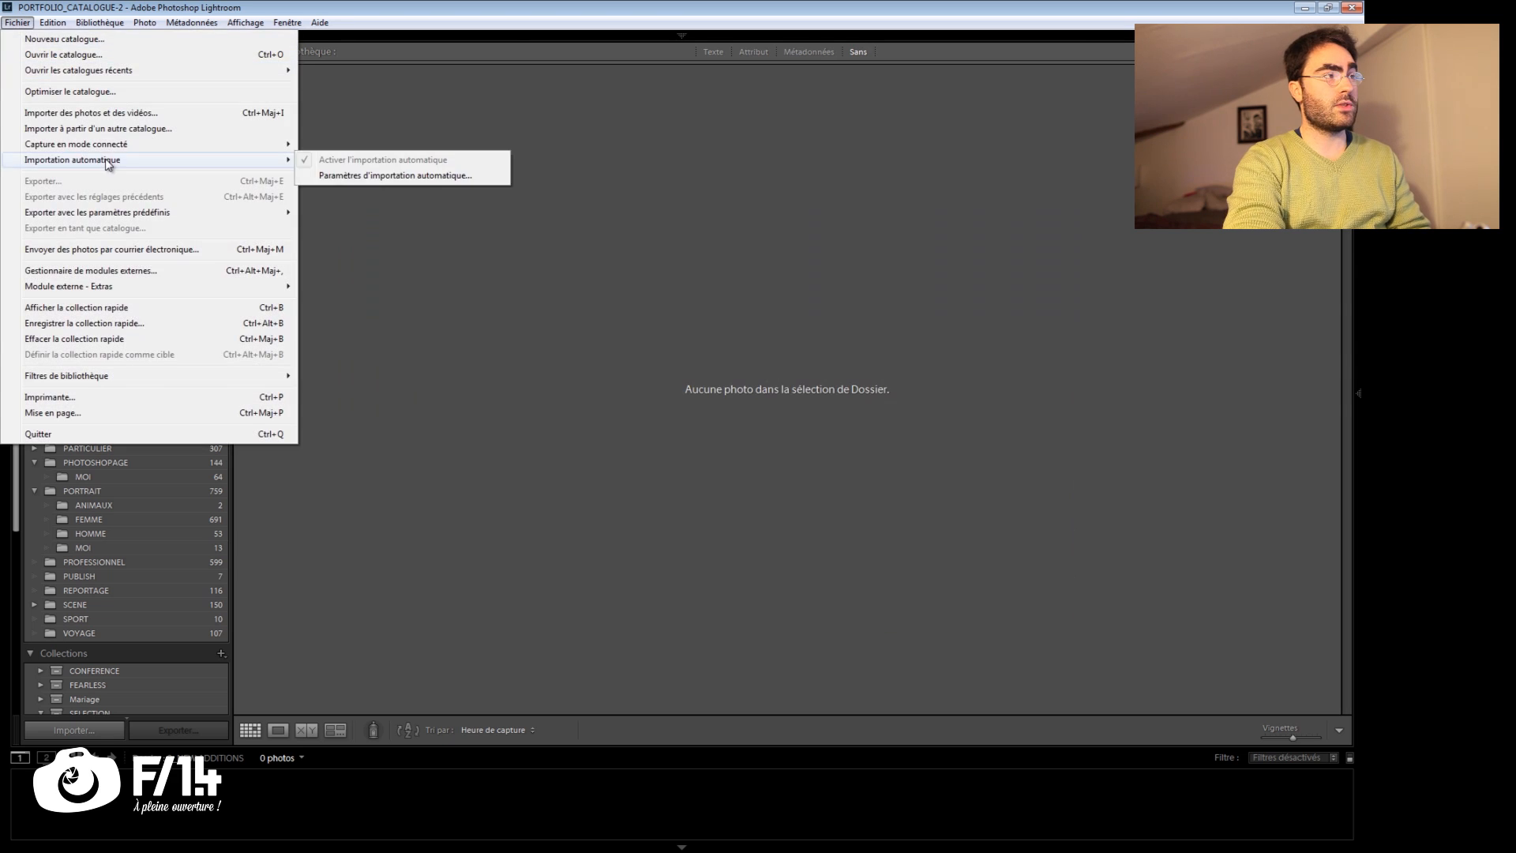
mouse_move(95, 159)
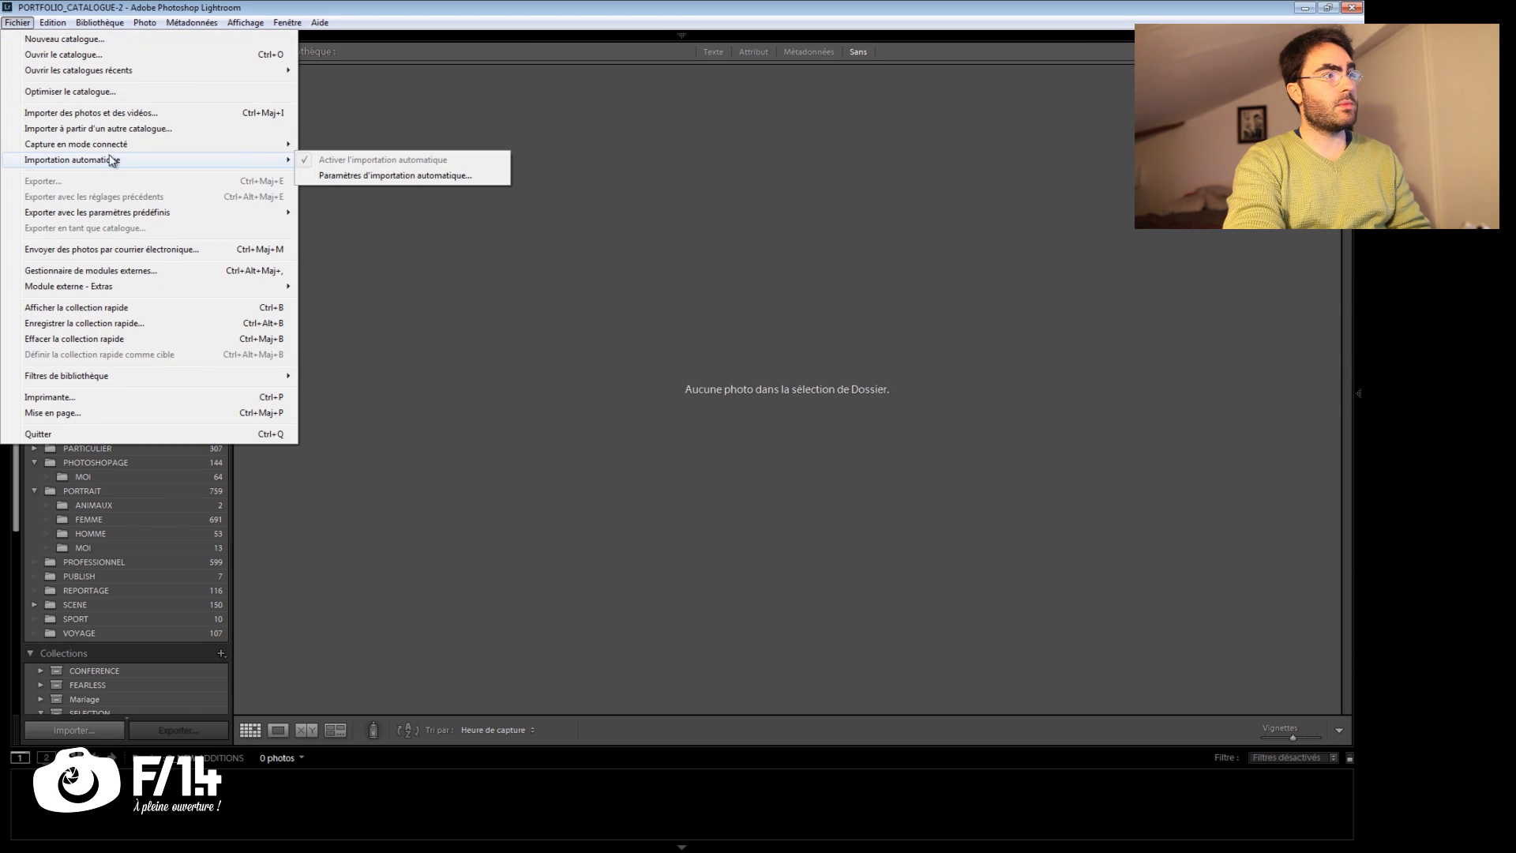
left_click(377, 177)
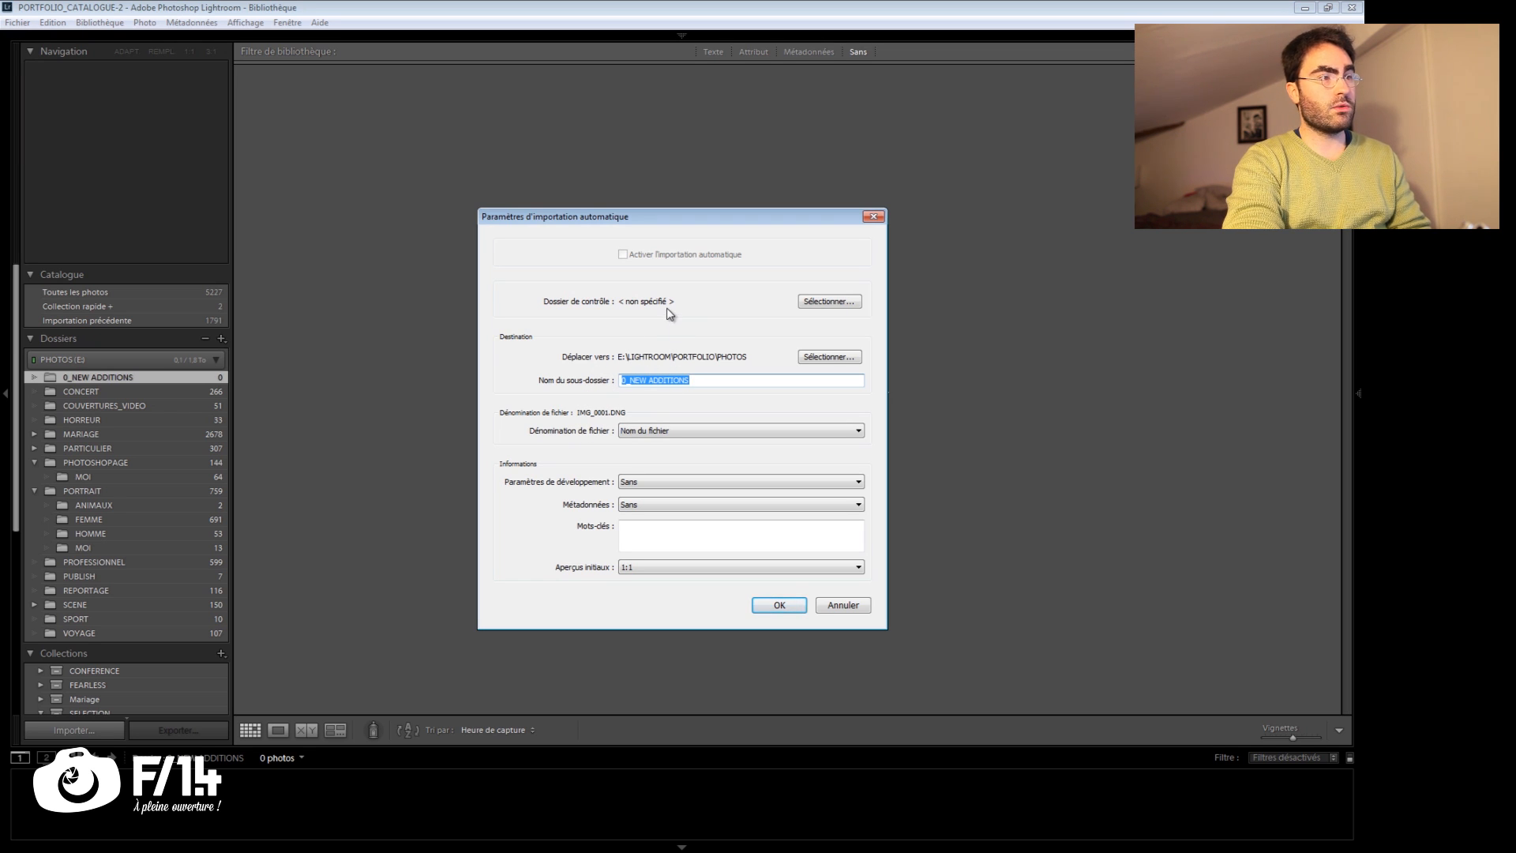
left_click(818, 302)
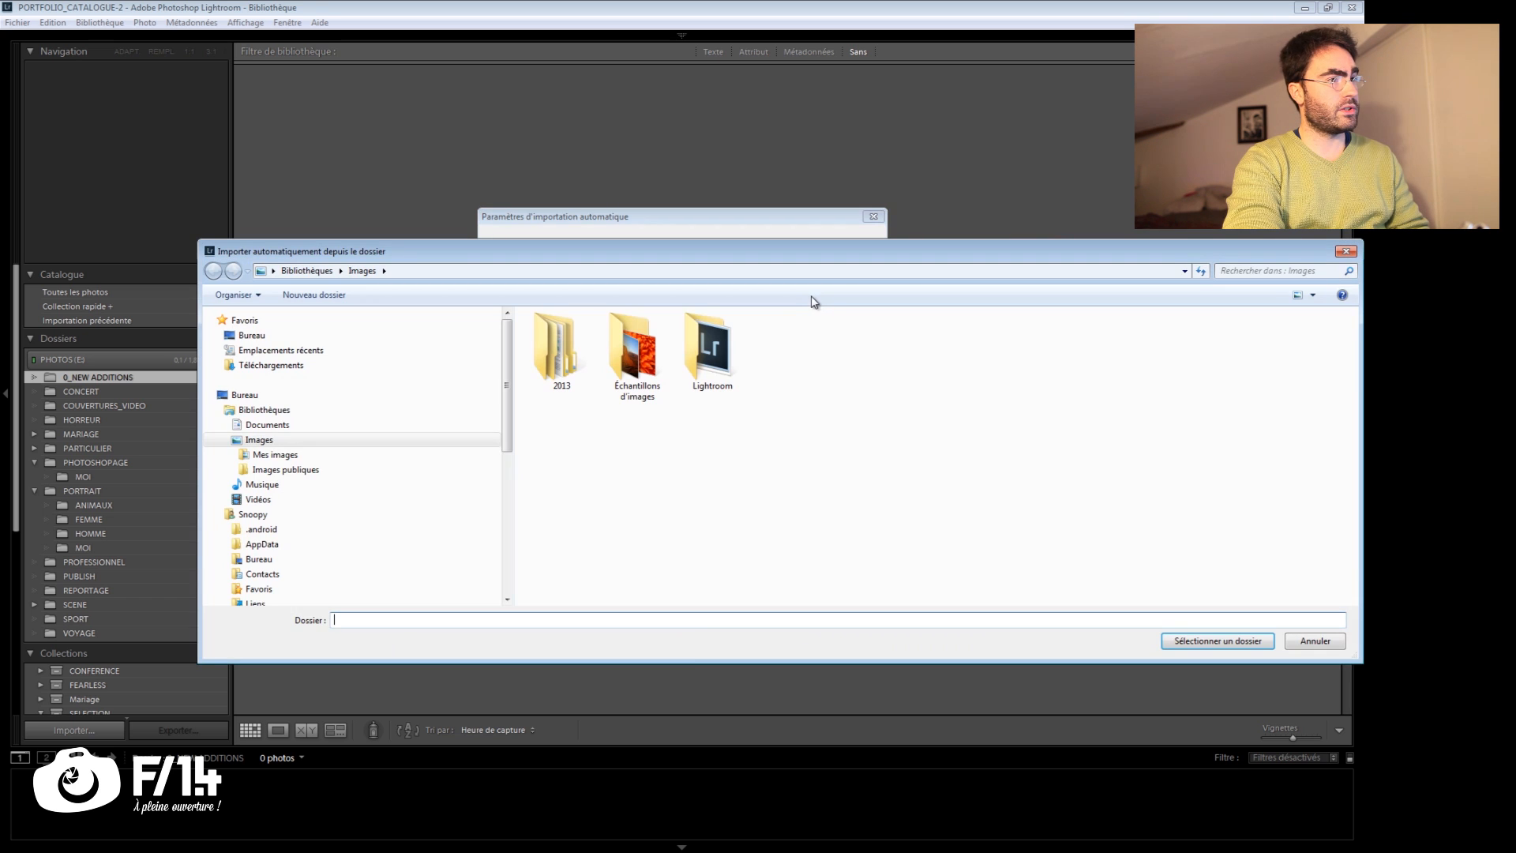
scroll(454, 513, "down", 6)
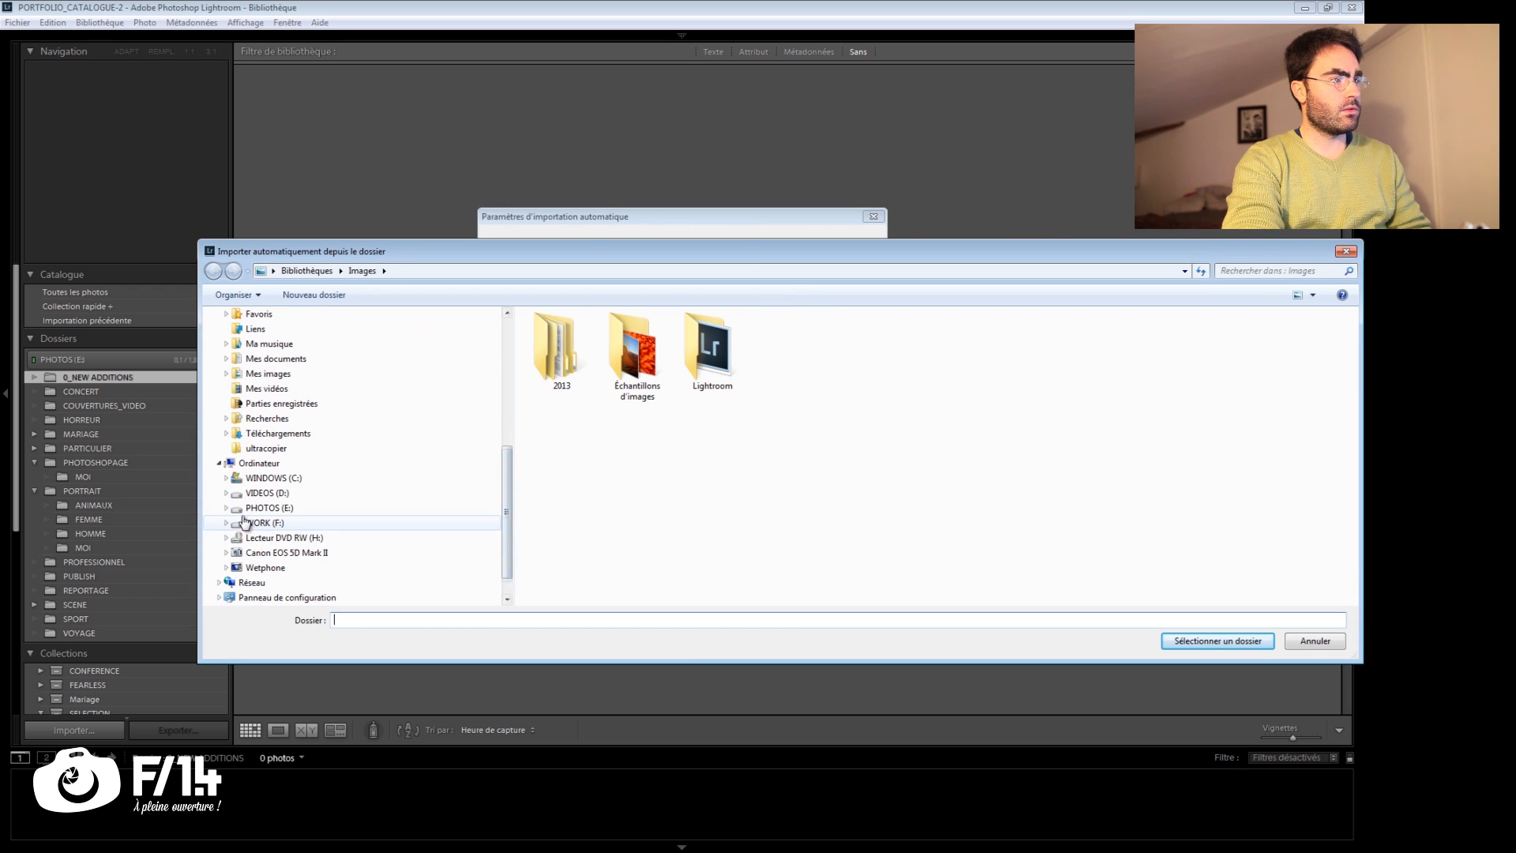
left_click(228, 514)
left_click(233, 508)
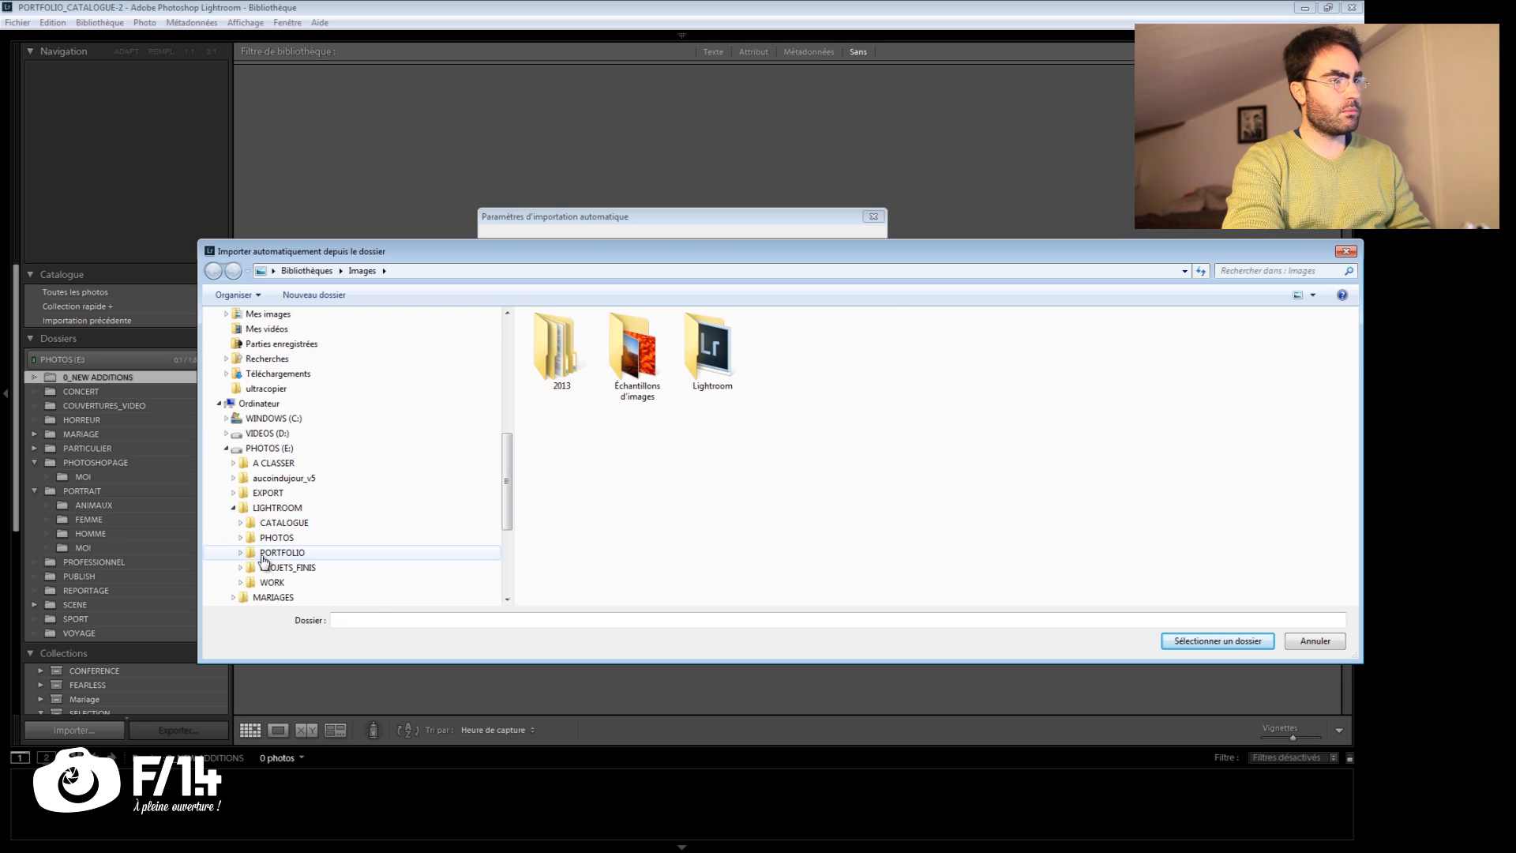
left_click(282, 552)
double_click(600, 341)
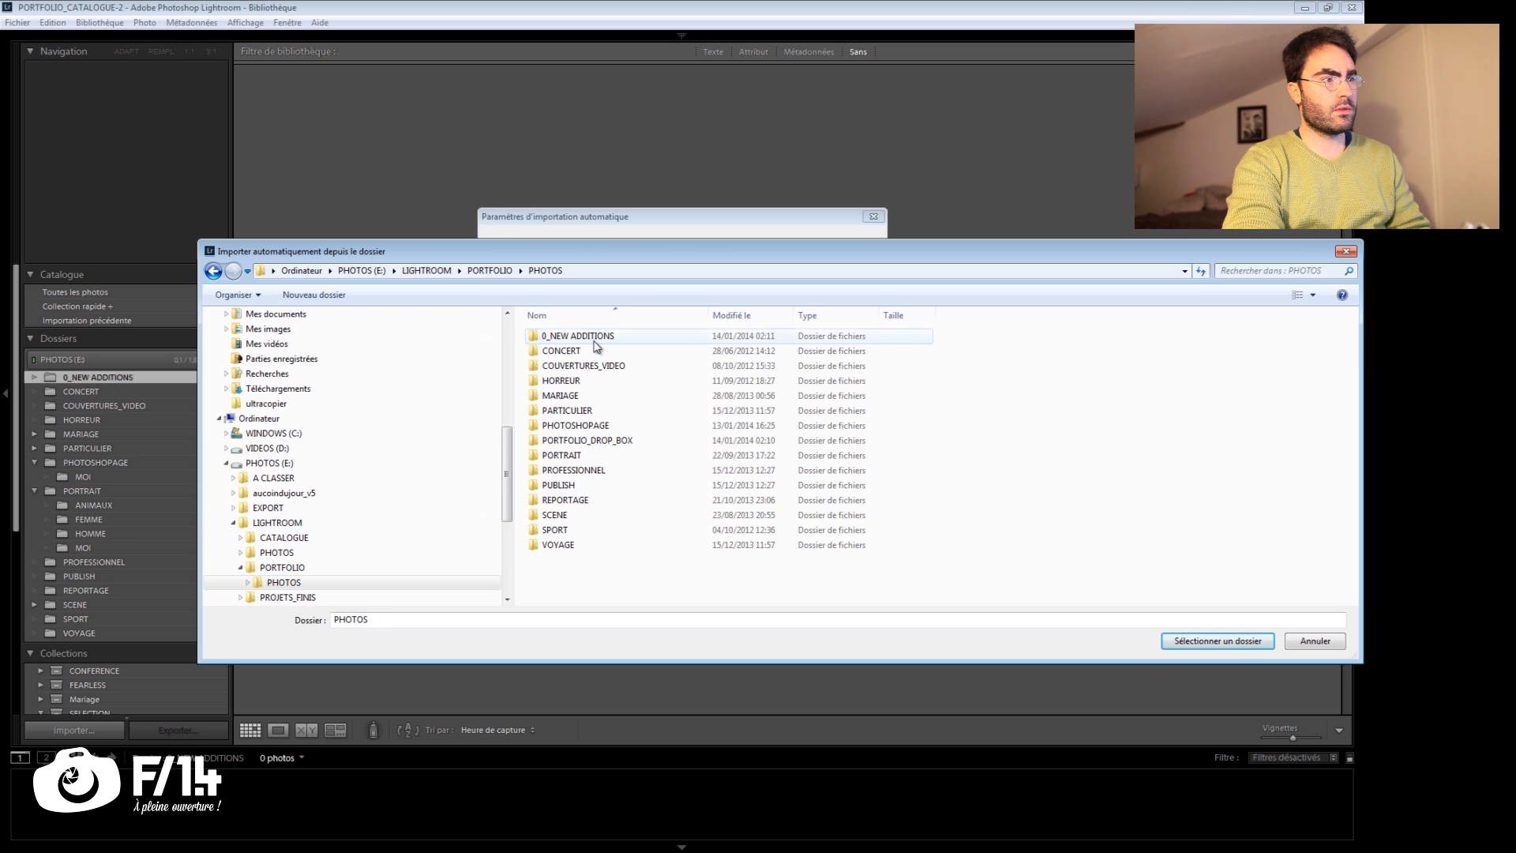
left_click(602, 443)
double_click(772, 440)
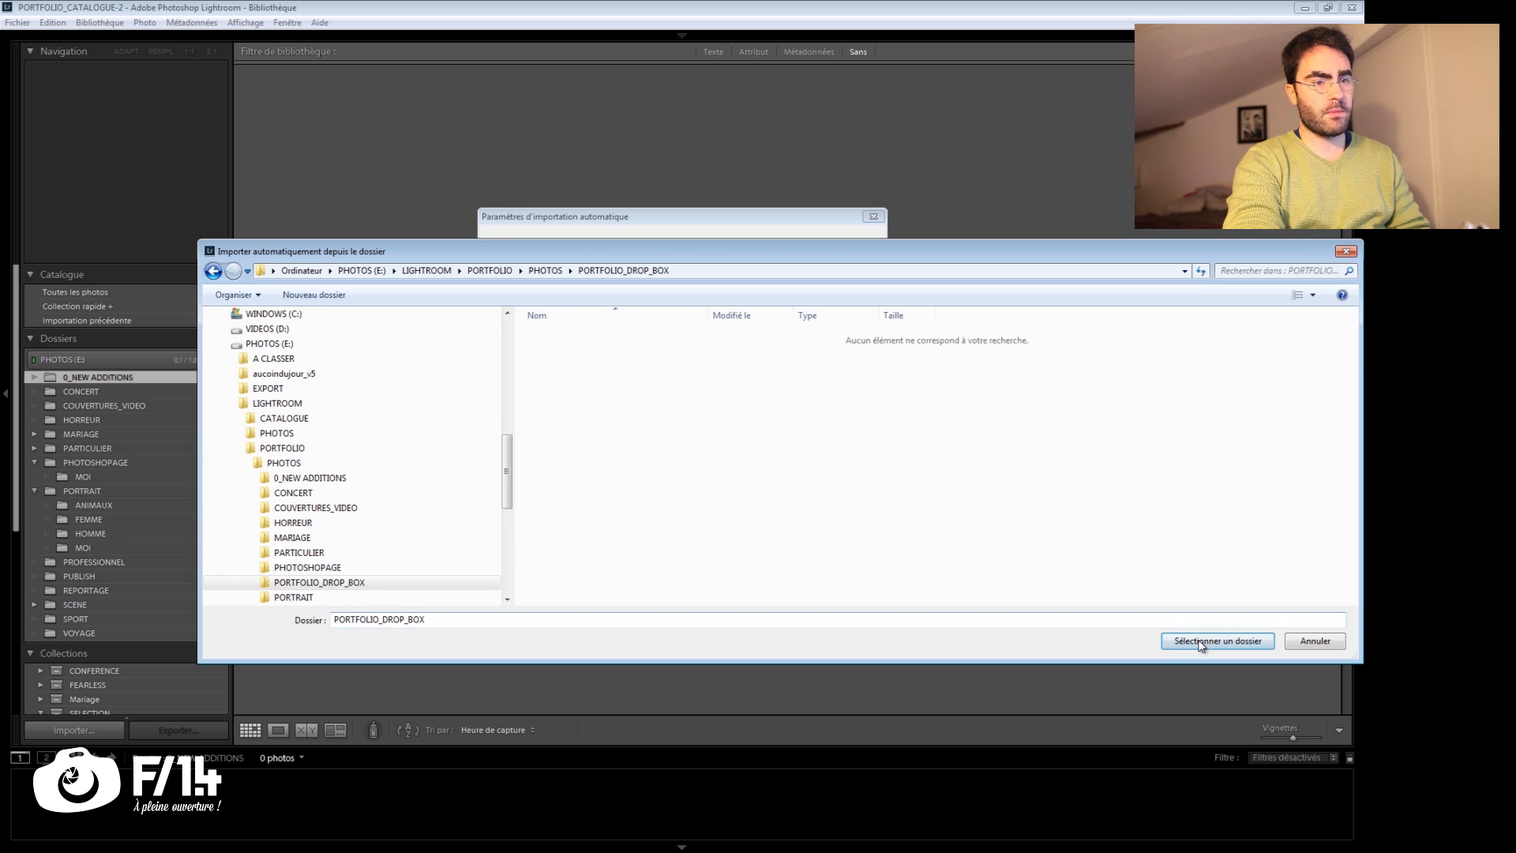
left_click(1218, 640)
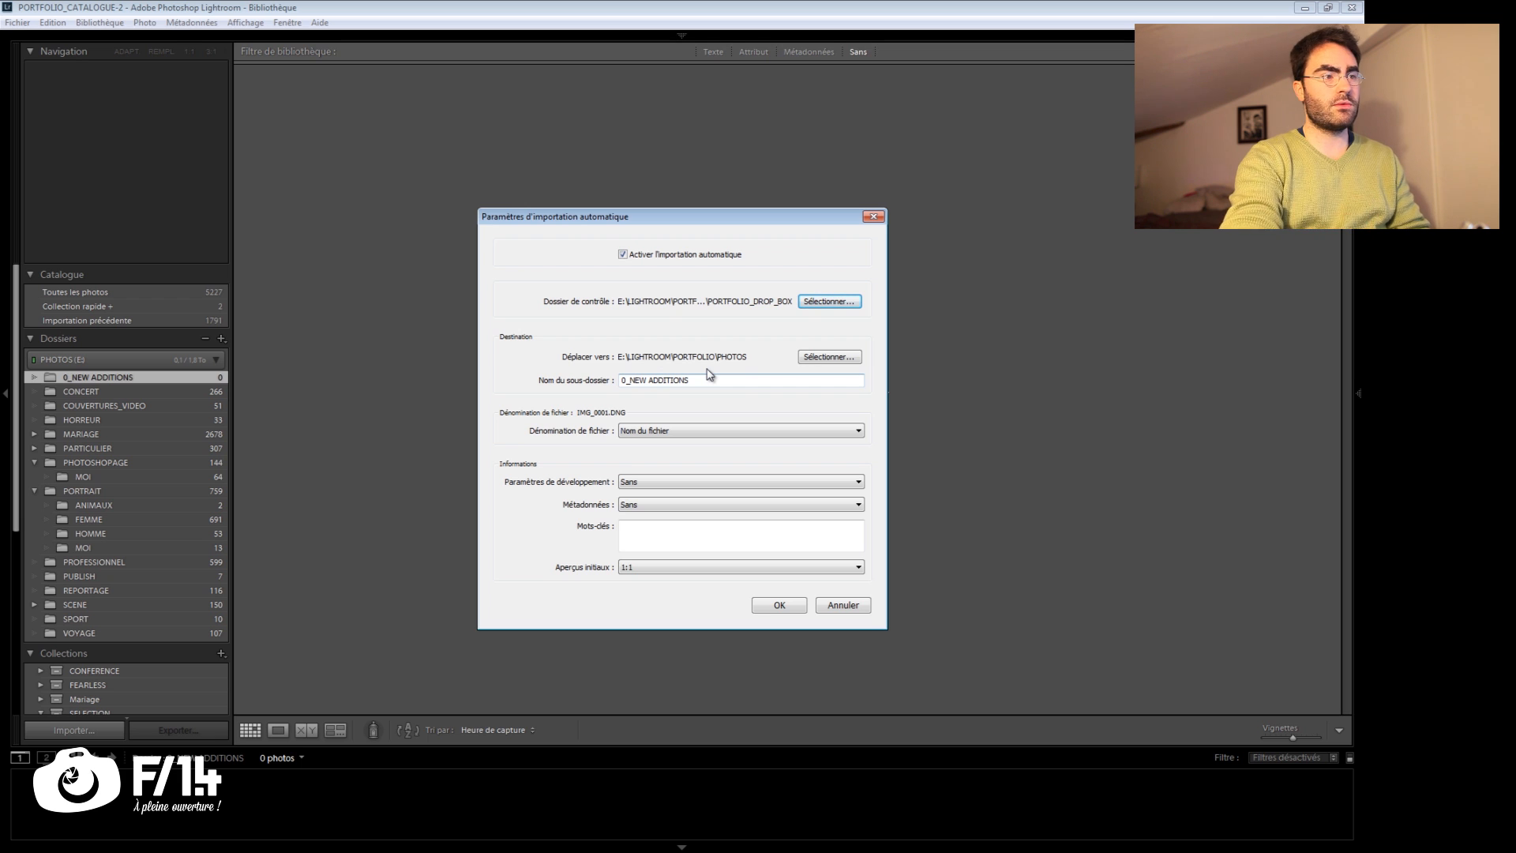
left_click(779, 606)
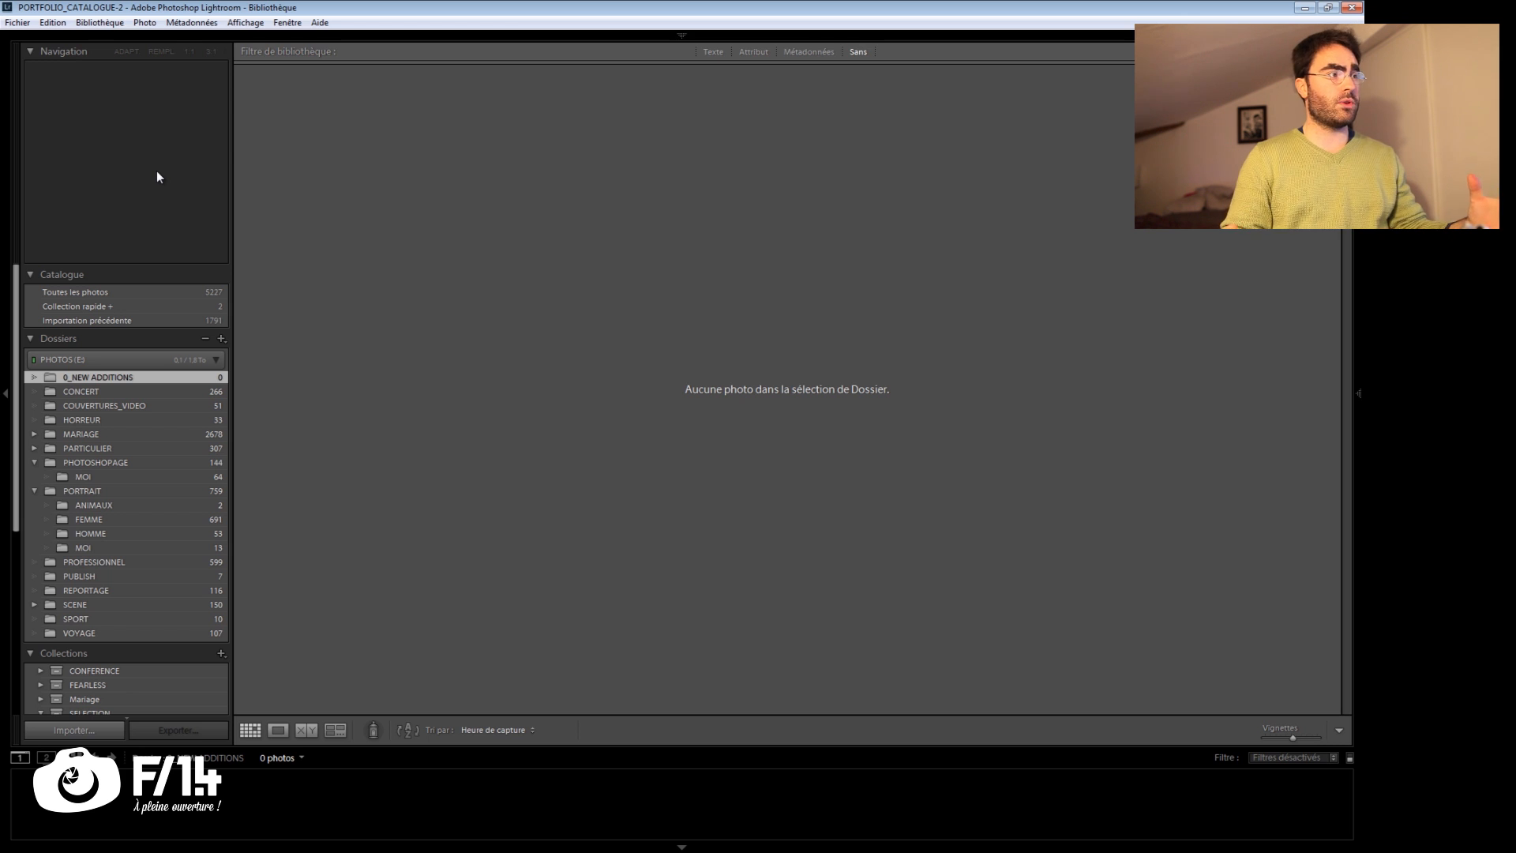
- Reopen the recent WORK_CATALOG-2 catalogue and view the folder options of the 2013-12-31 shoot without applying any
left_click(18, 22)
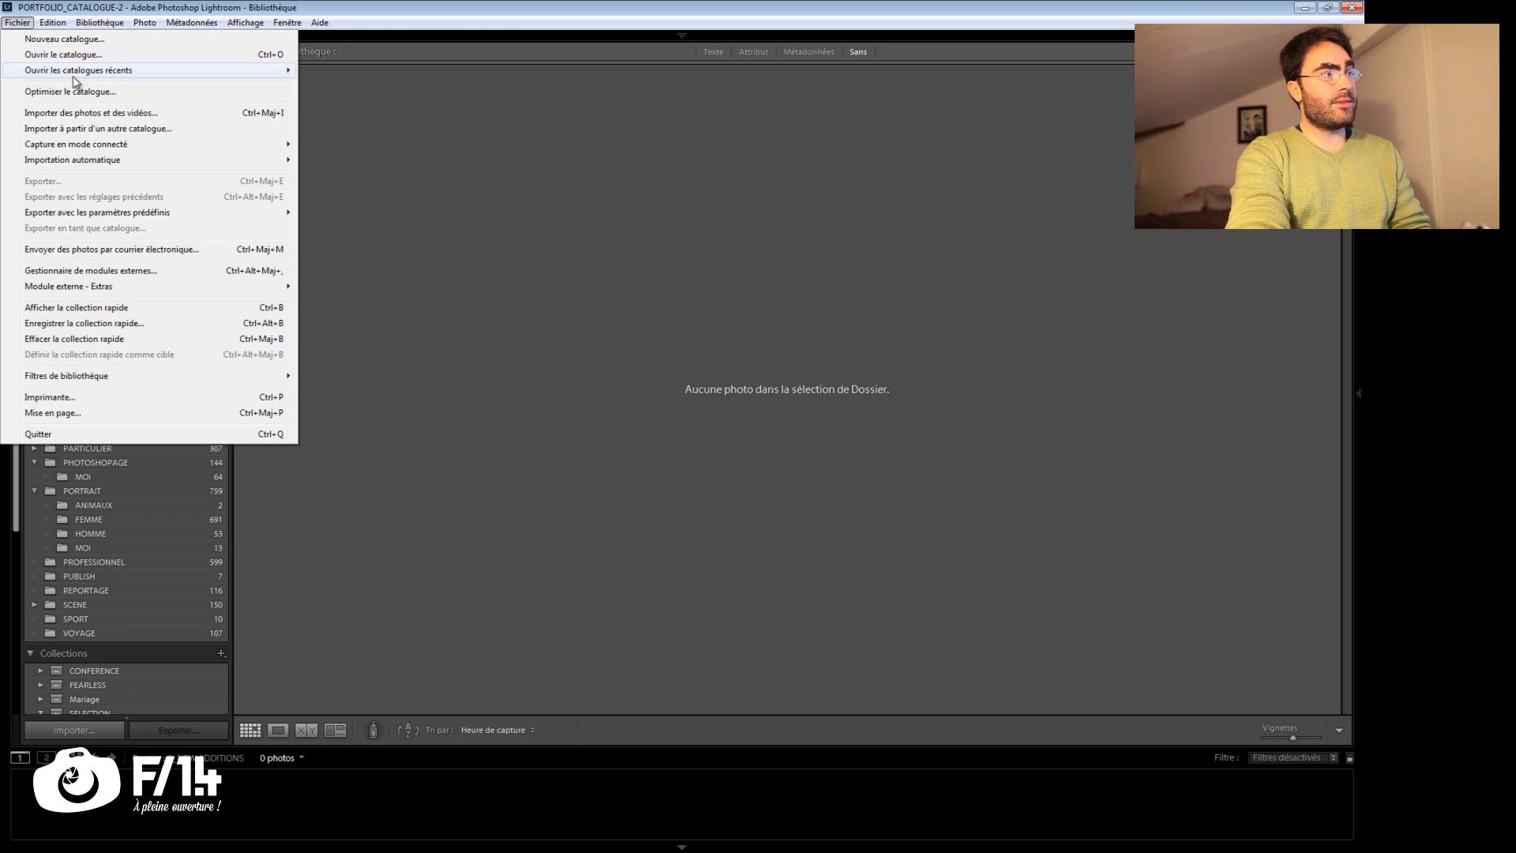
mouse_move(118, 69)
left_click(396, 84)
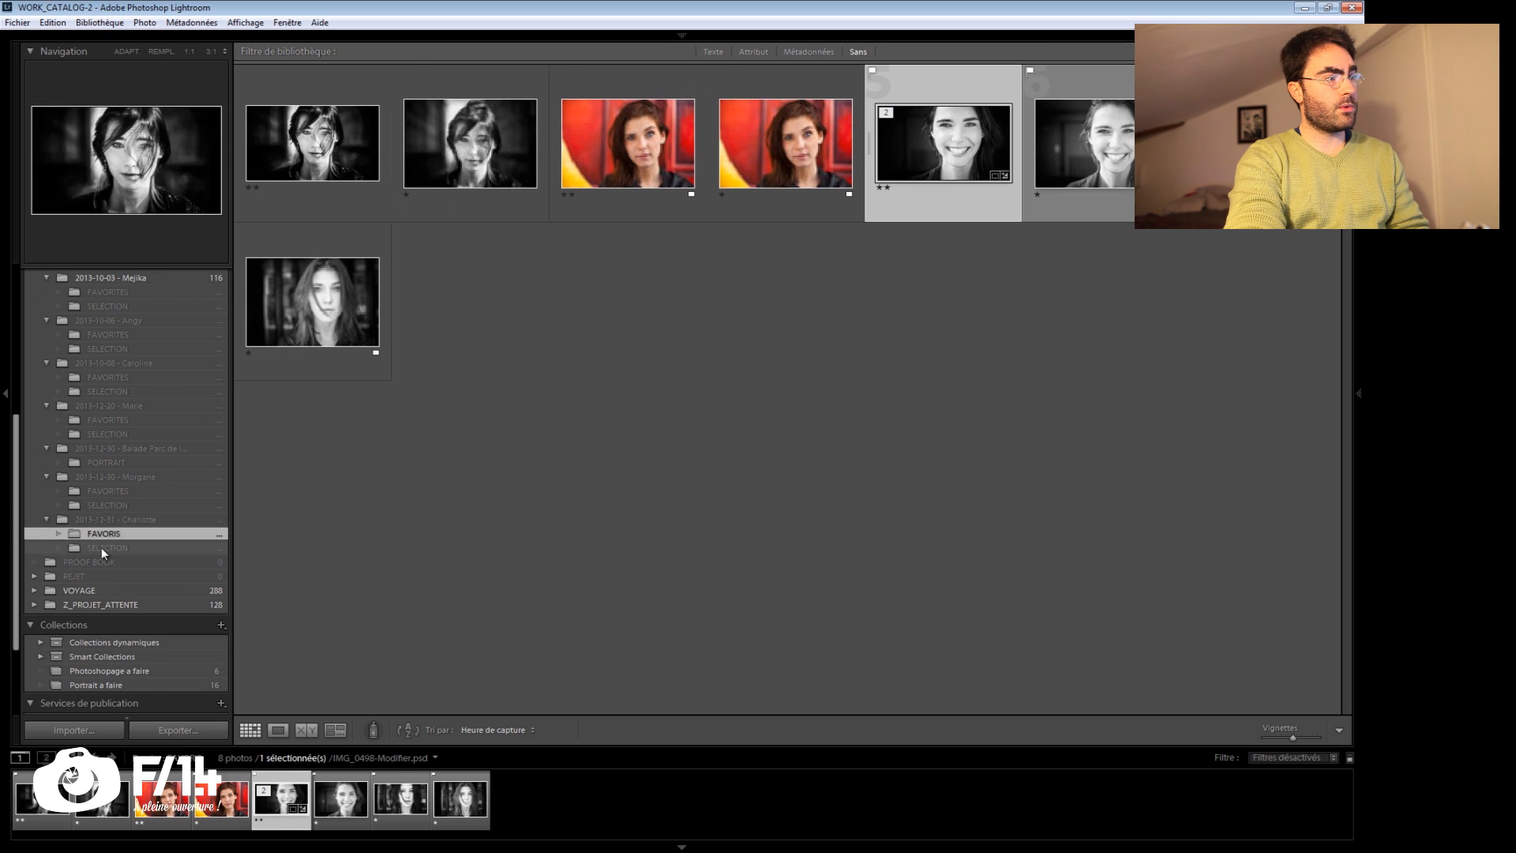
right_click(107, 520)
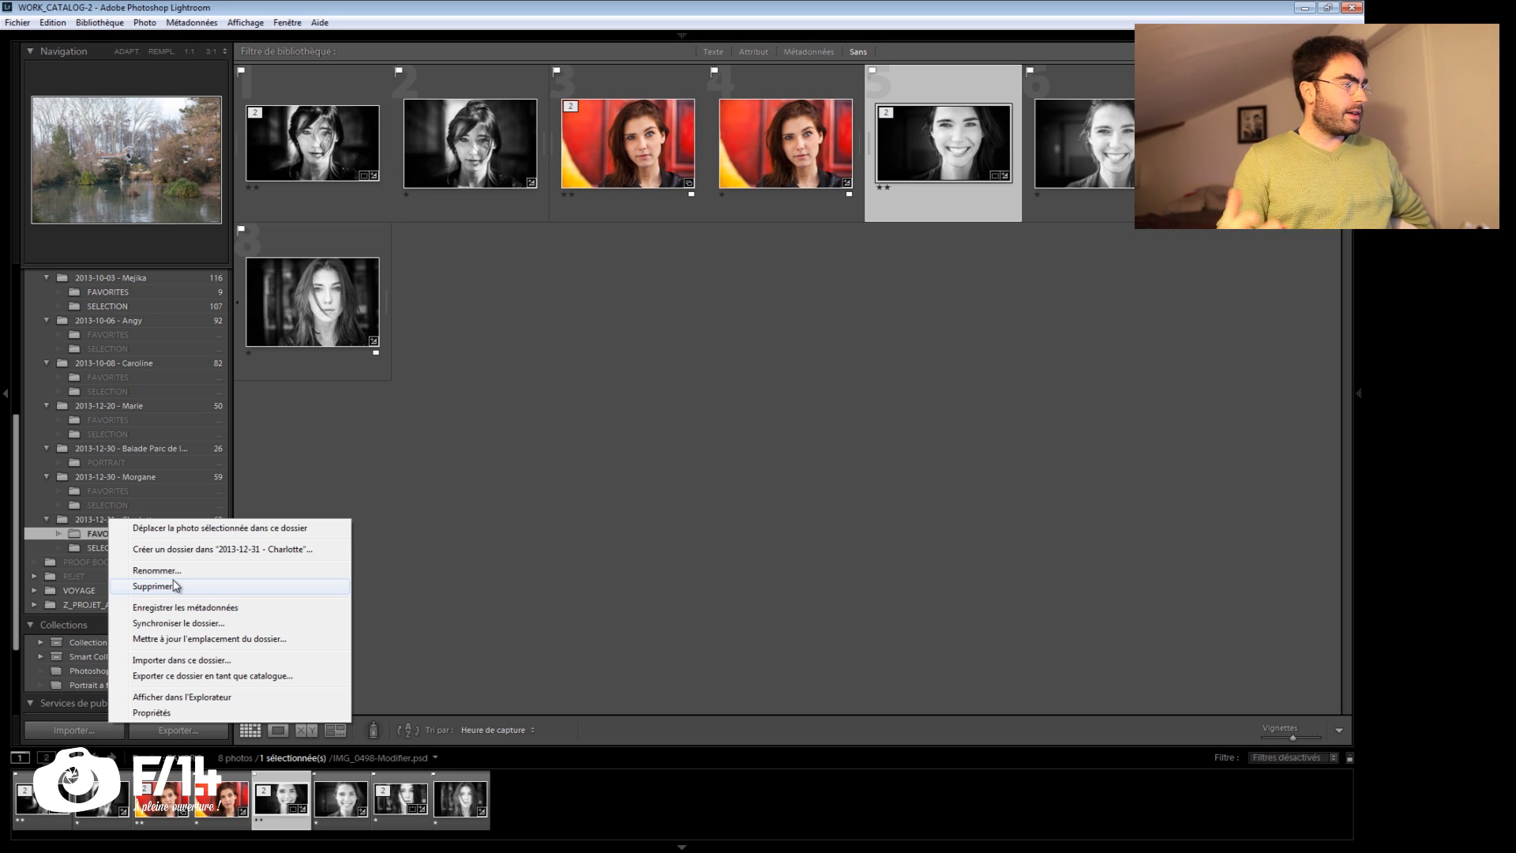
left_click(506, 558)
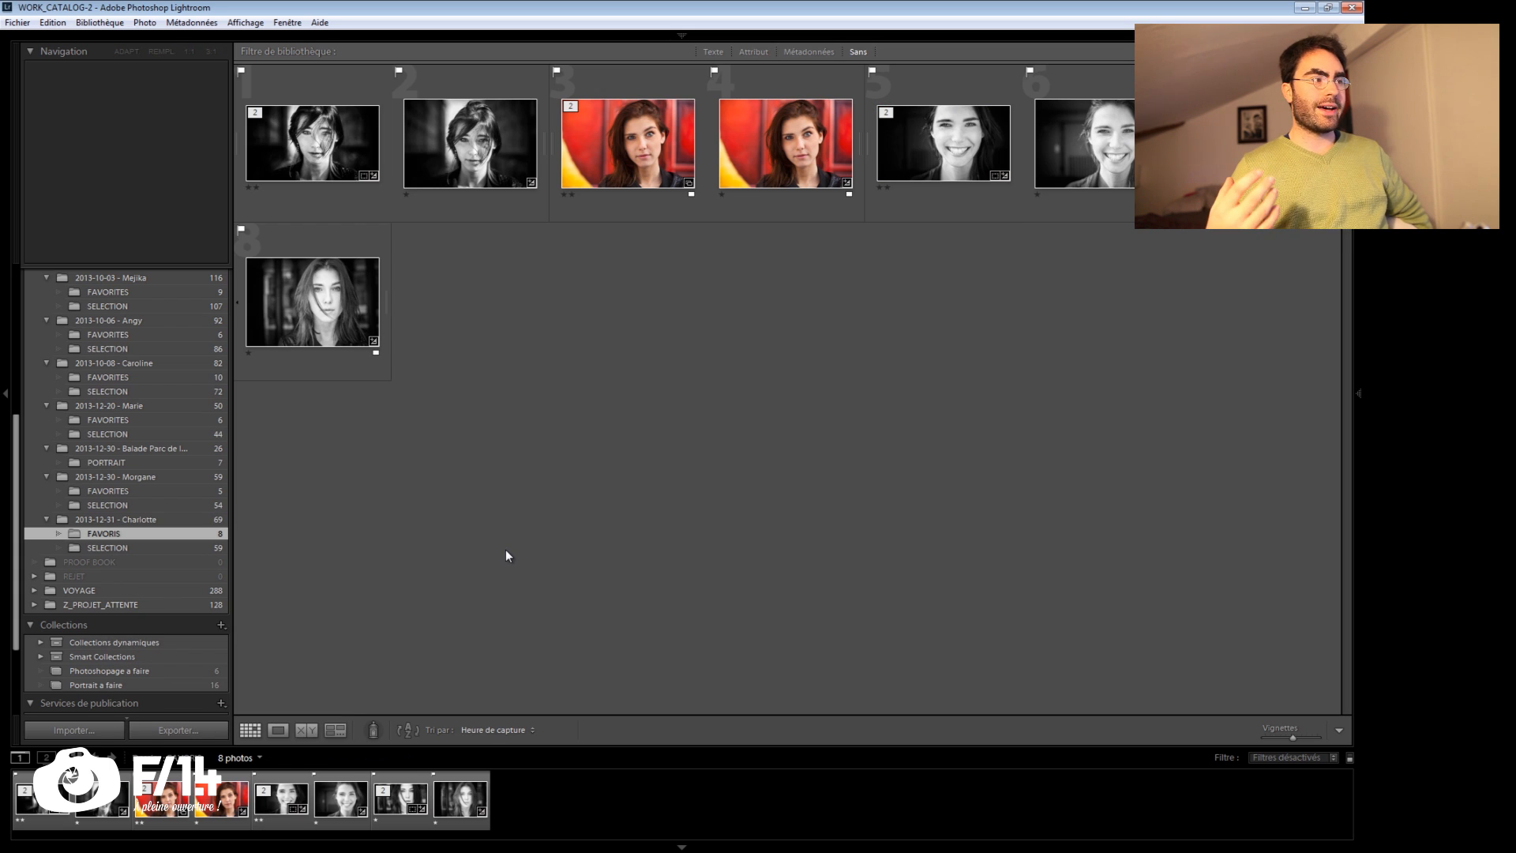